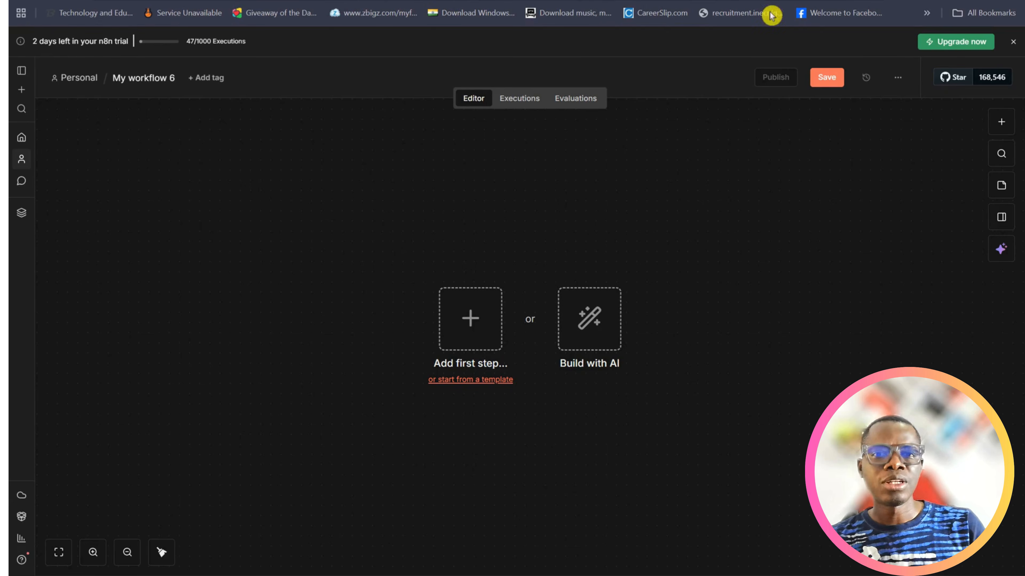
Add an n8n form submission trigger as the workflow's first step and title the form "LInkedIn Post"
left_click(468, 333)
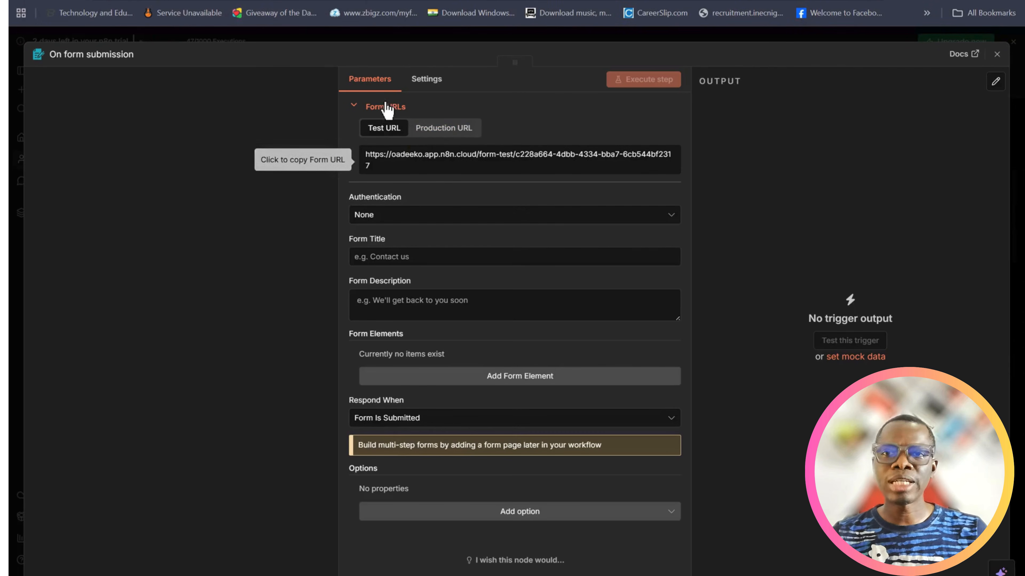
left_click(433, 254)
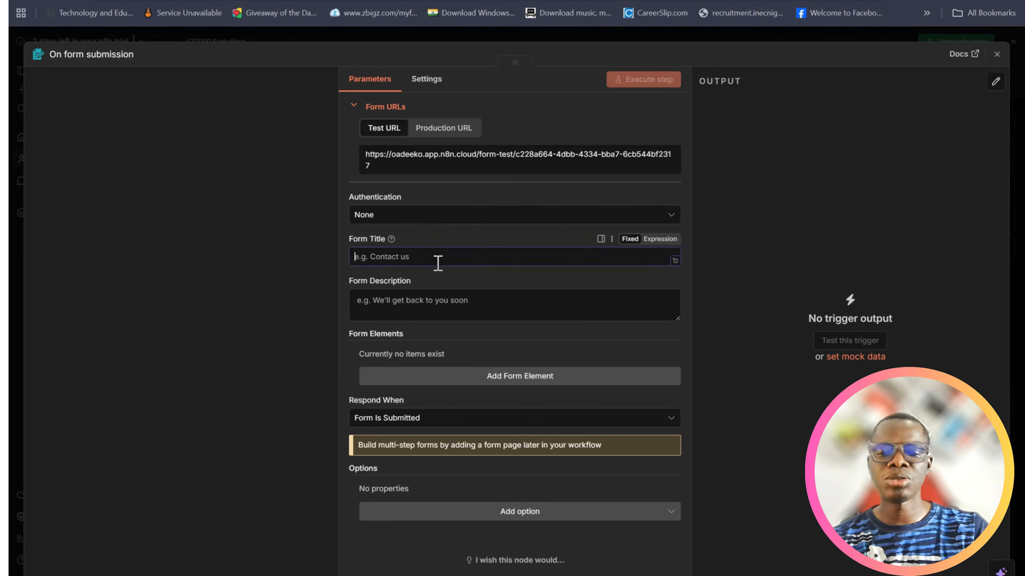
type("LInkedIn ")
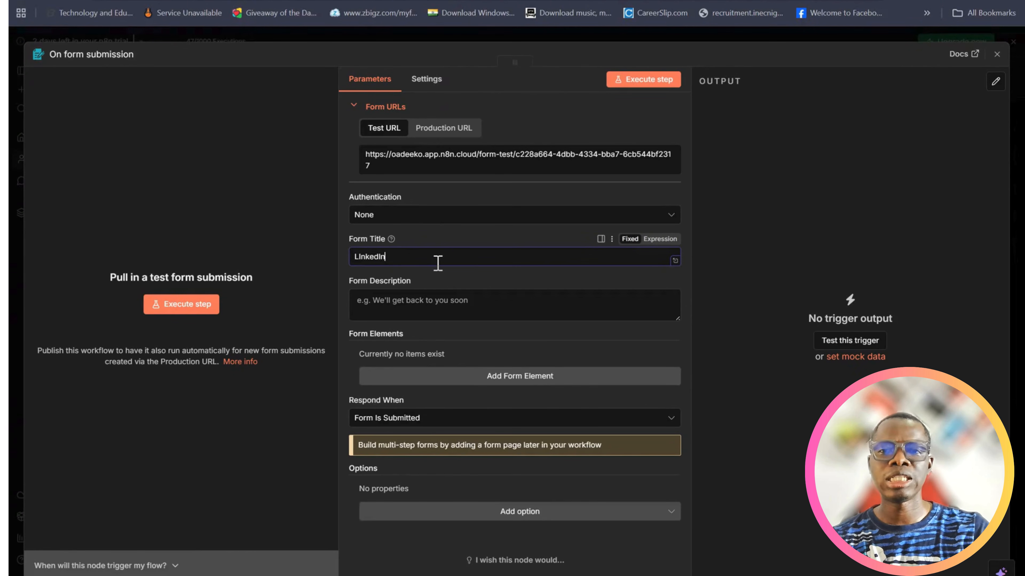
type("P")
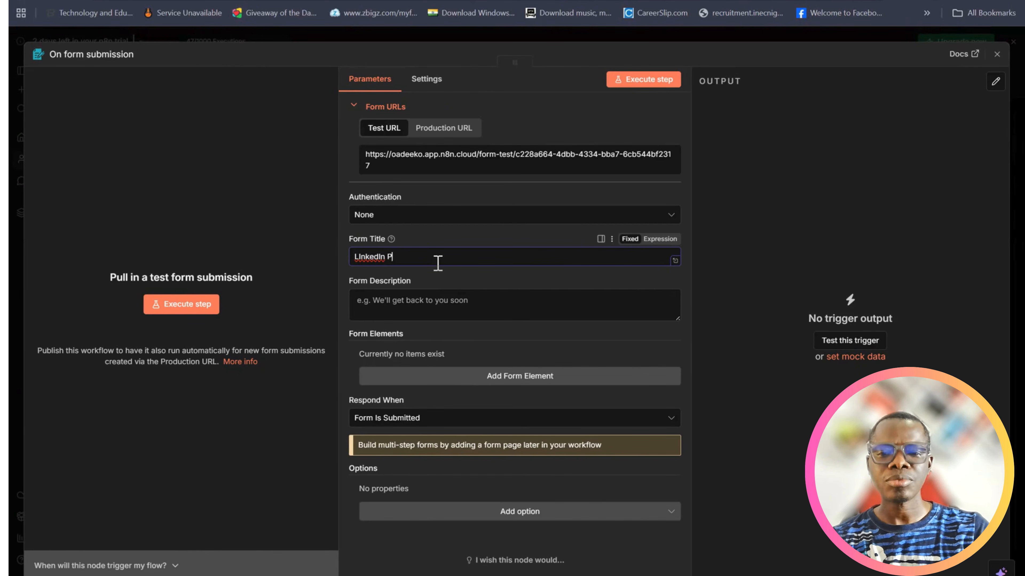
type("ost")
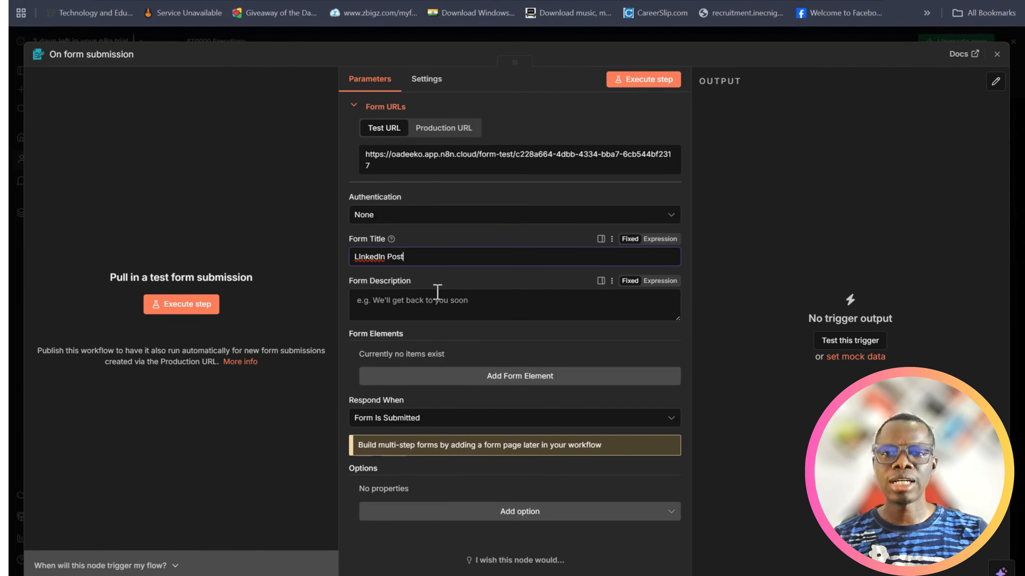
left_click(436, 308)
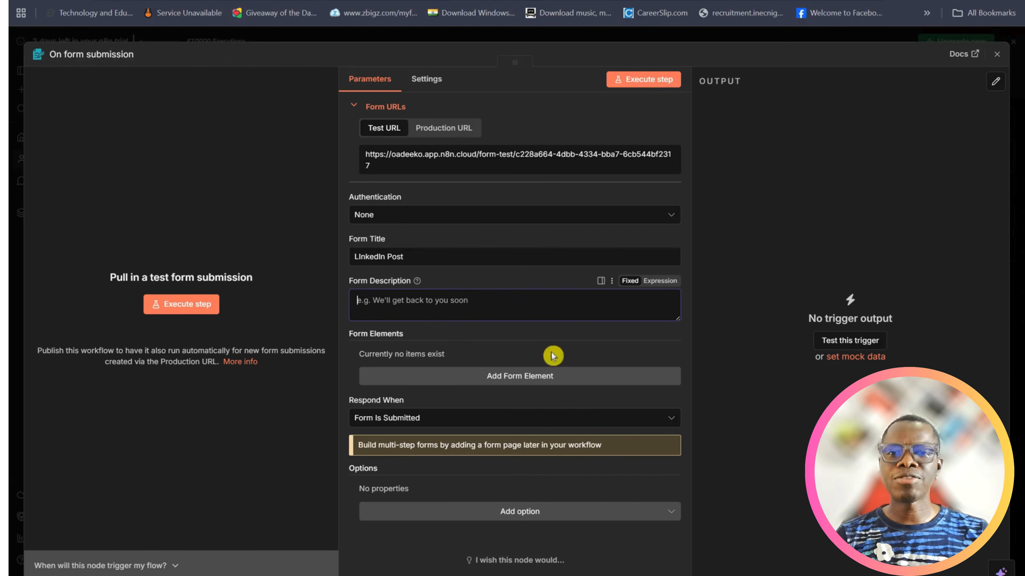
Add a first form element with both its field name and label set to "Email"
left_click(516, 379)
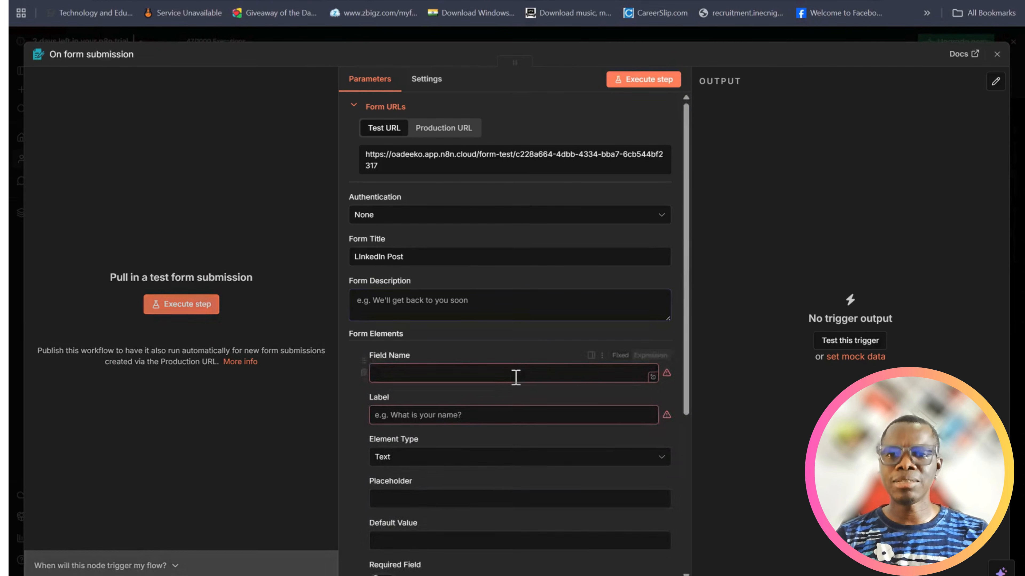
left_click(458, 378)
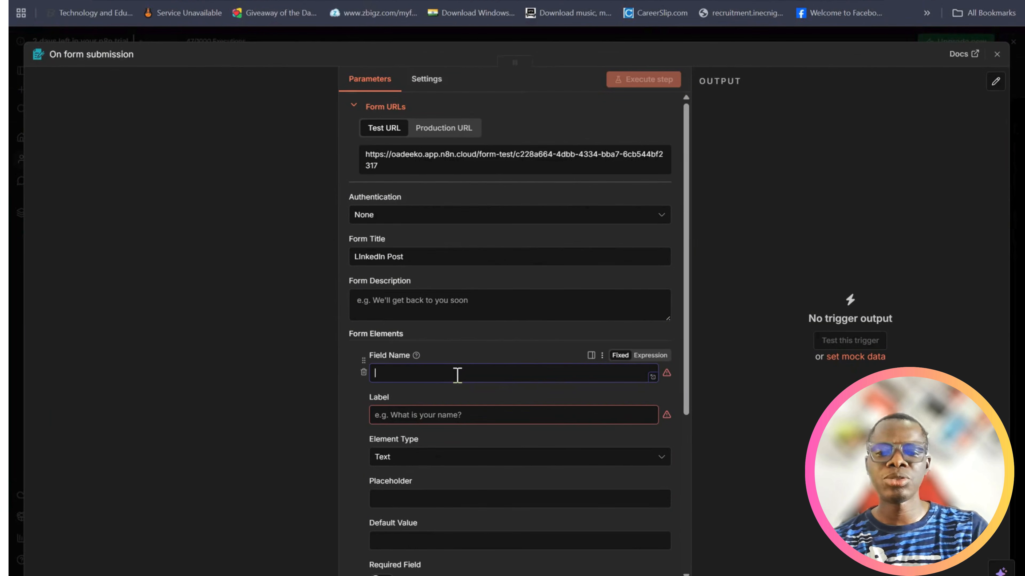
type("ma")
key("BackSpace")
type("Emai")
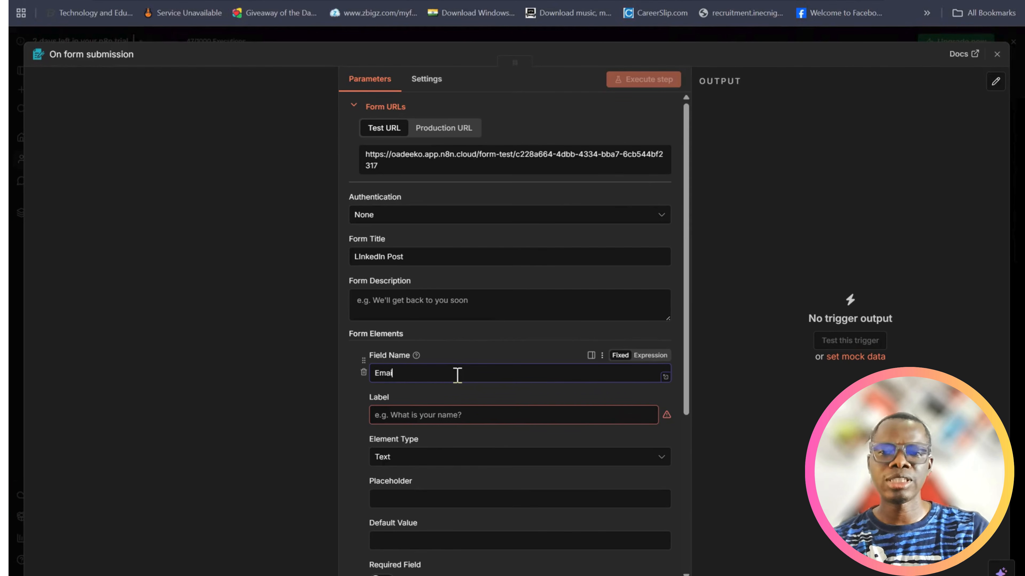
left_click(459, 416)
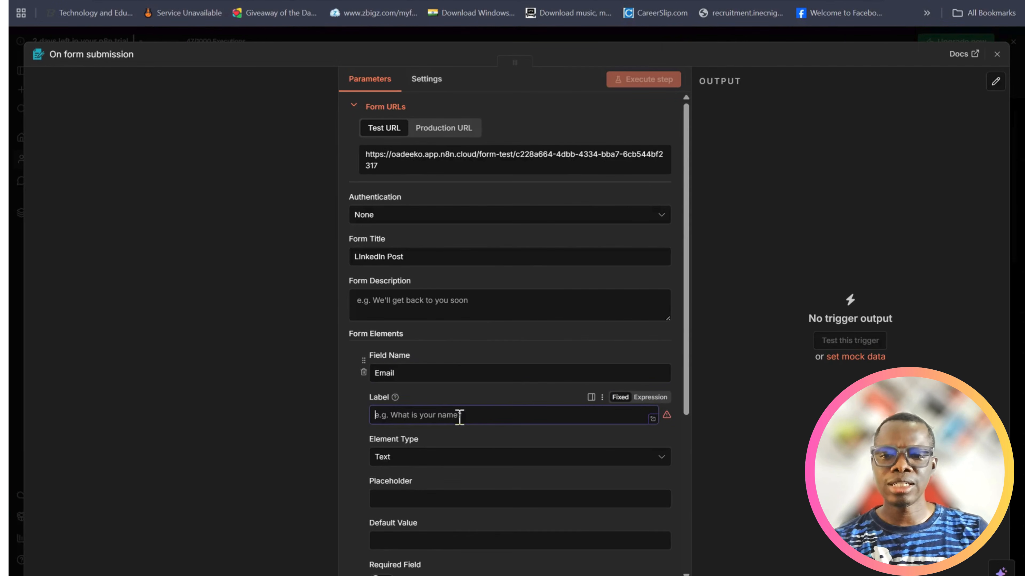
type("Email")
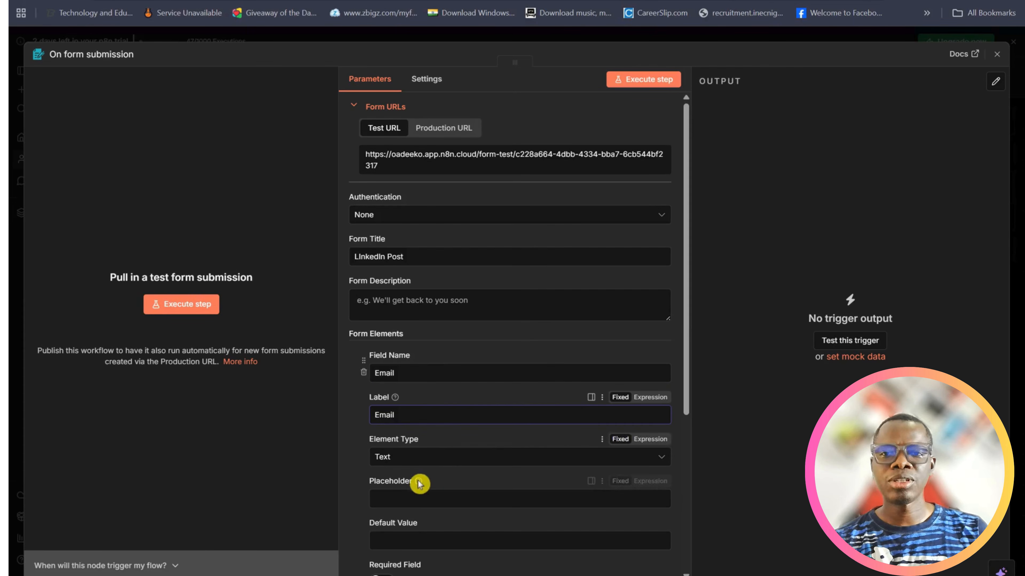
Set the Email form element's type to Email and make it a required field
left_click(404, 458)
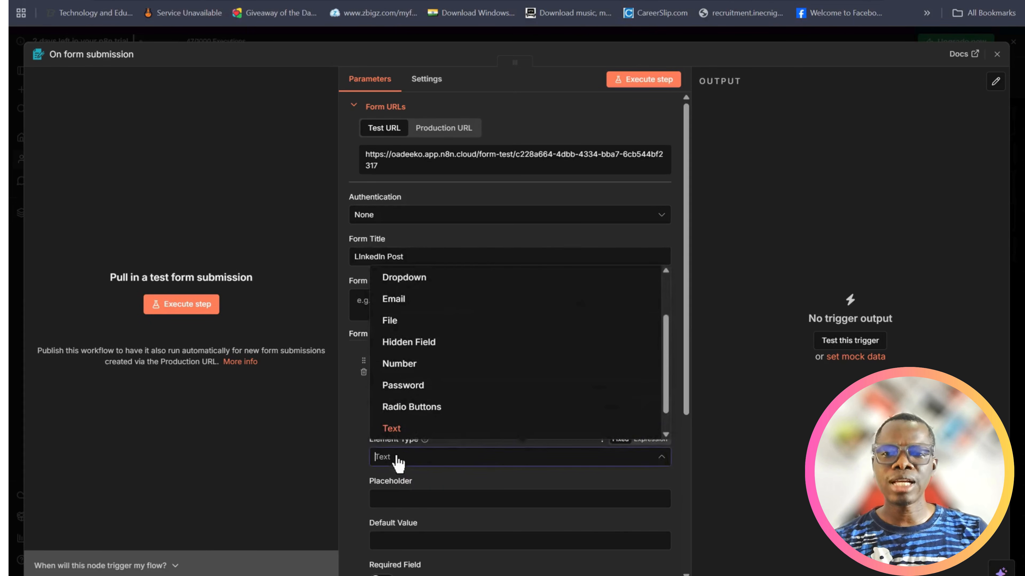
left_click(405, 299)
scroll(466, 493, "down", 5)
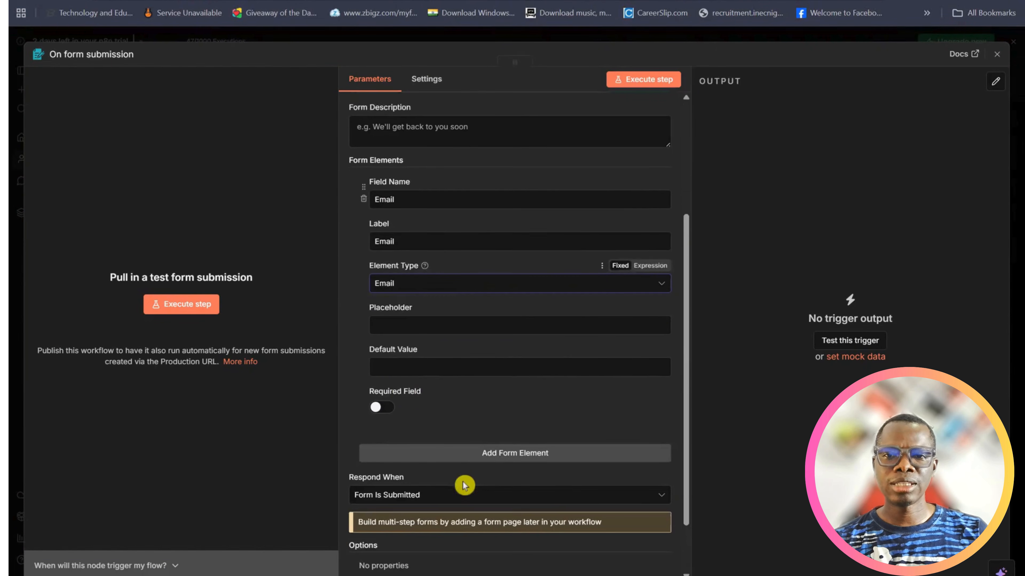
left_click(382, 390)
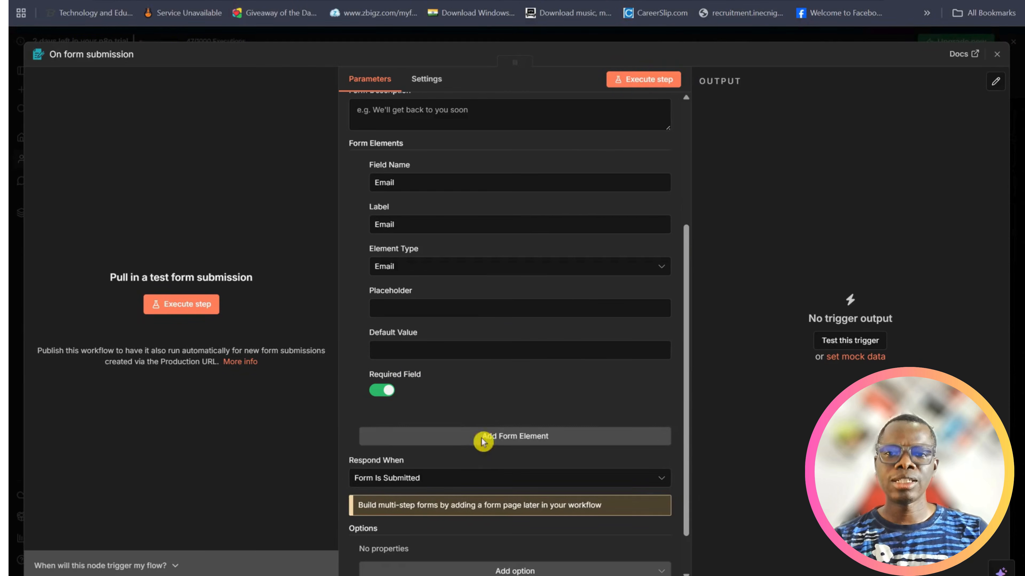
Add a second form element with field name and label "Topic" and make it required
left_click(484, 436)
scroll(491, 385, "down", 5)
left_click(442, 265)
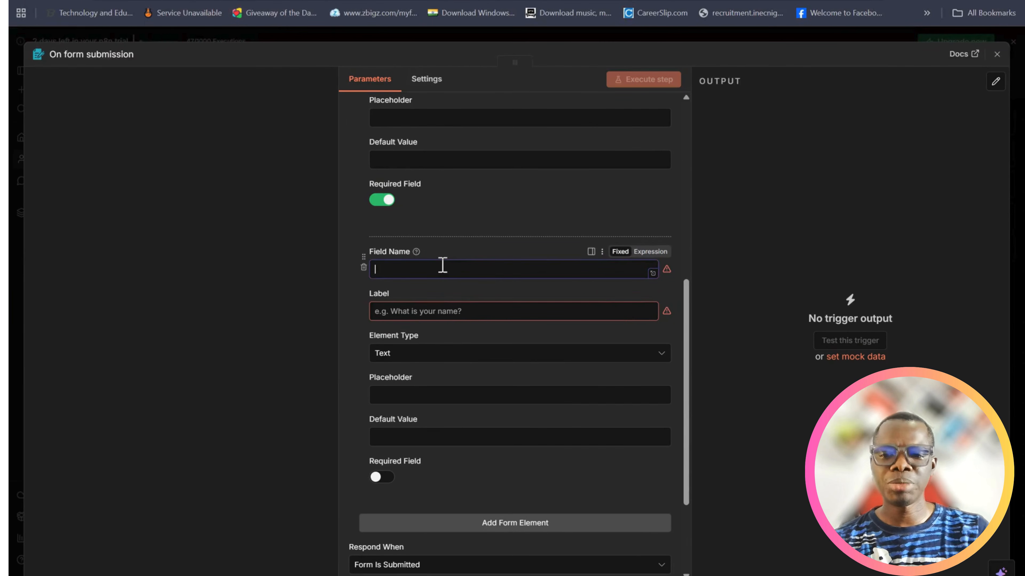
type("Topic")
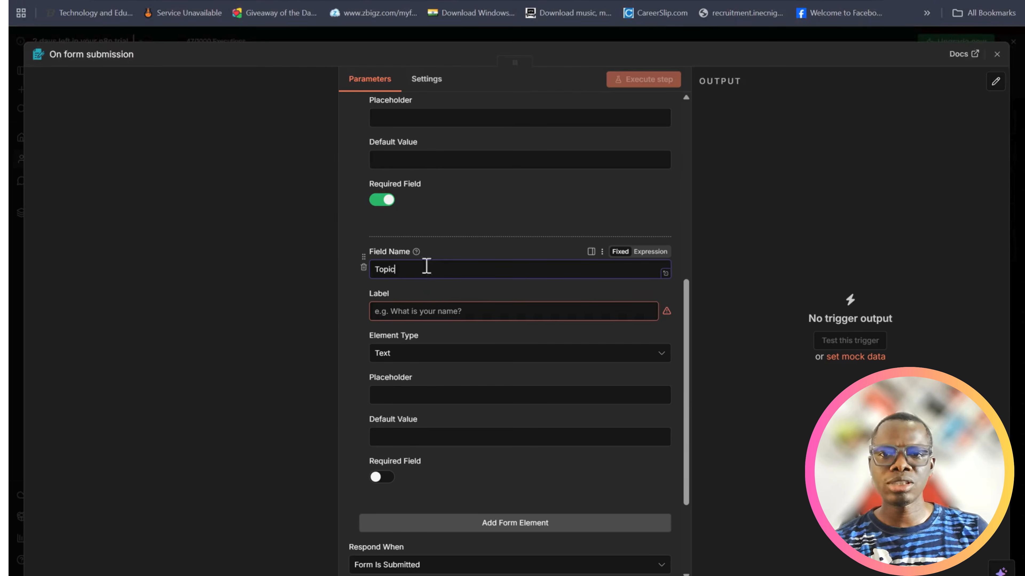
left_click(397, 312)
type("Topic")
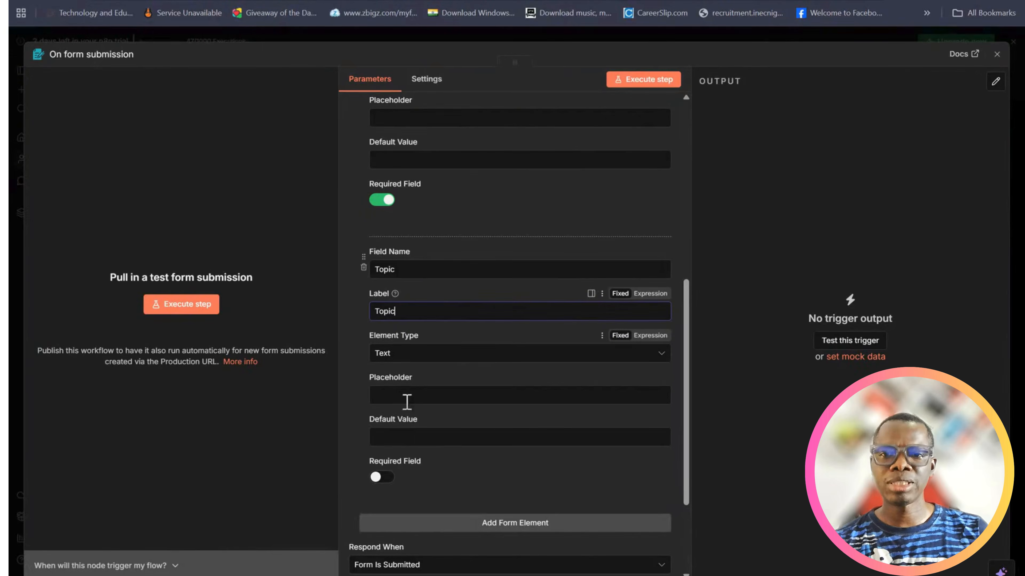
left_click(384, 478)
Add a third form element with both its field name and label set to "Target Audience"
scroll(471, 480, "down", 2)
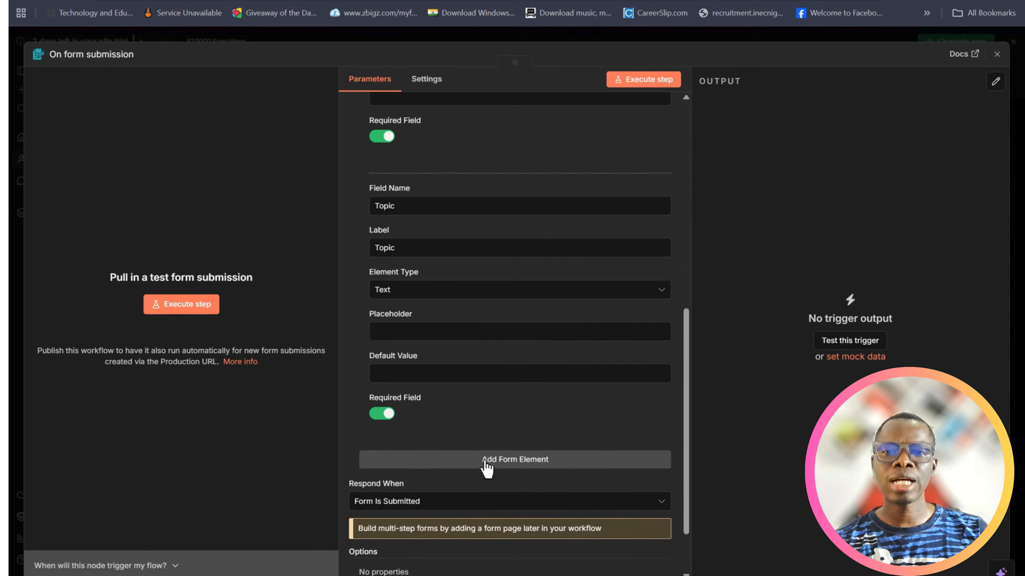
left_click(482, 462)
scroll(492, 390, "down", 3)
left_click(459, 357)
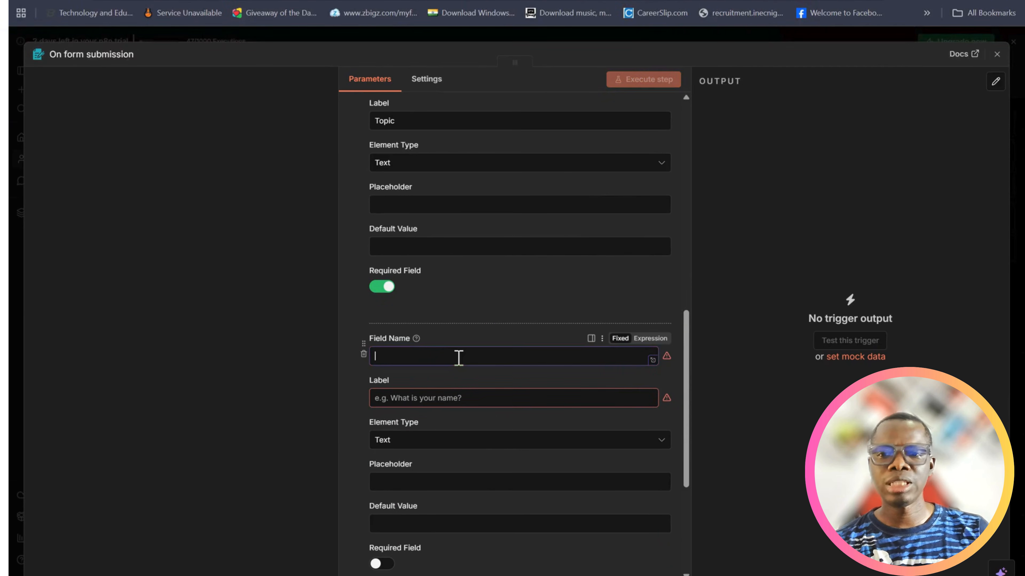
type("Target ")
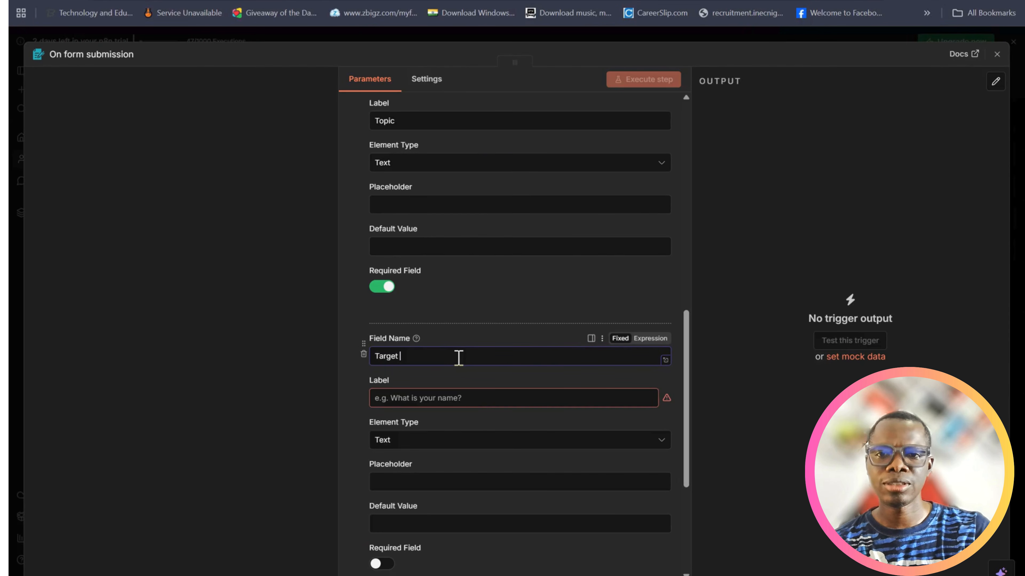
type("Audience")
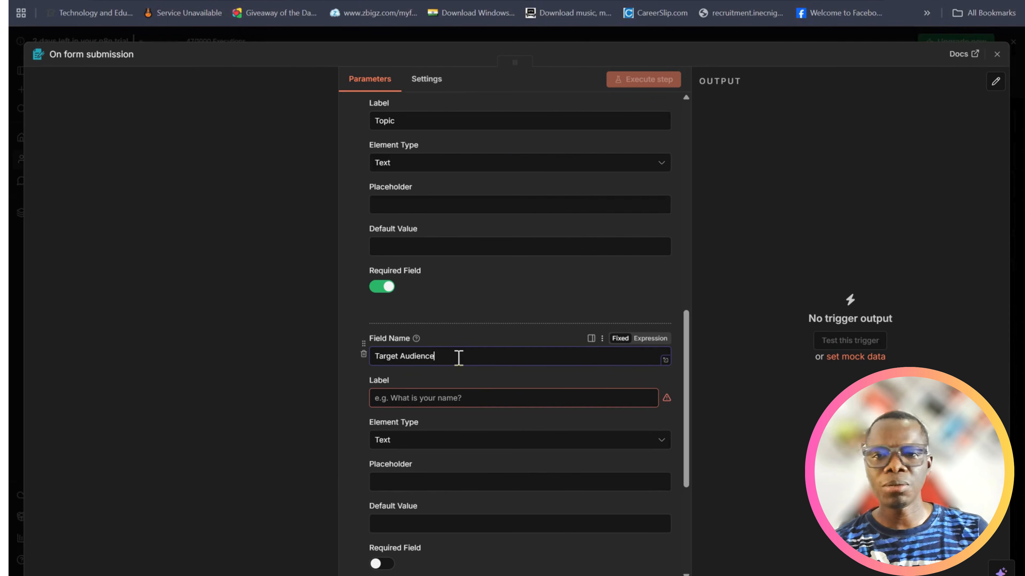
left_click(455, 397)
type("Ta")
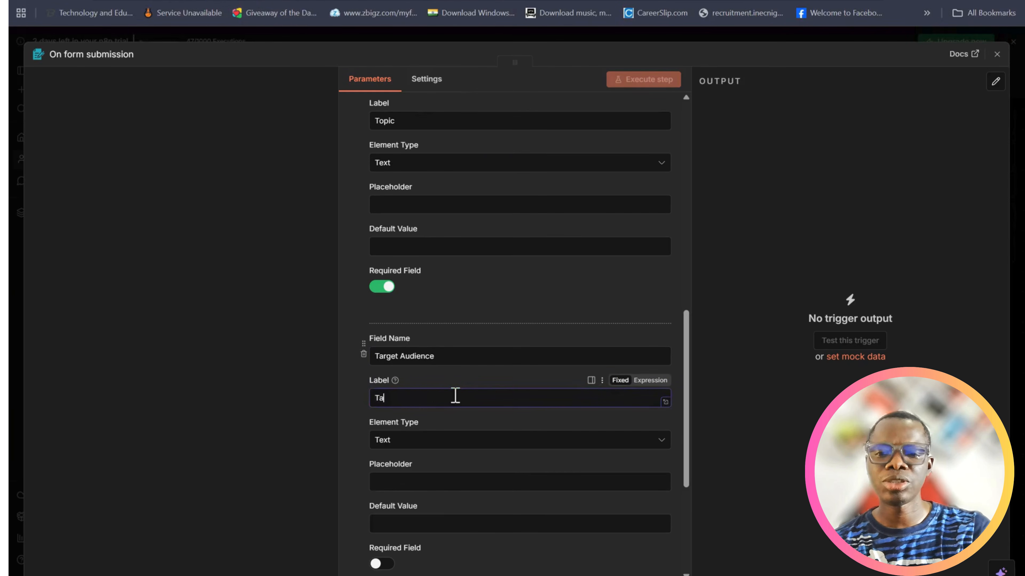
type("rget Au")
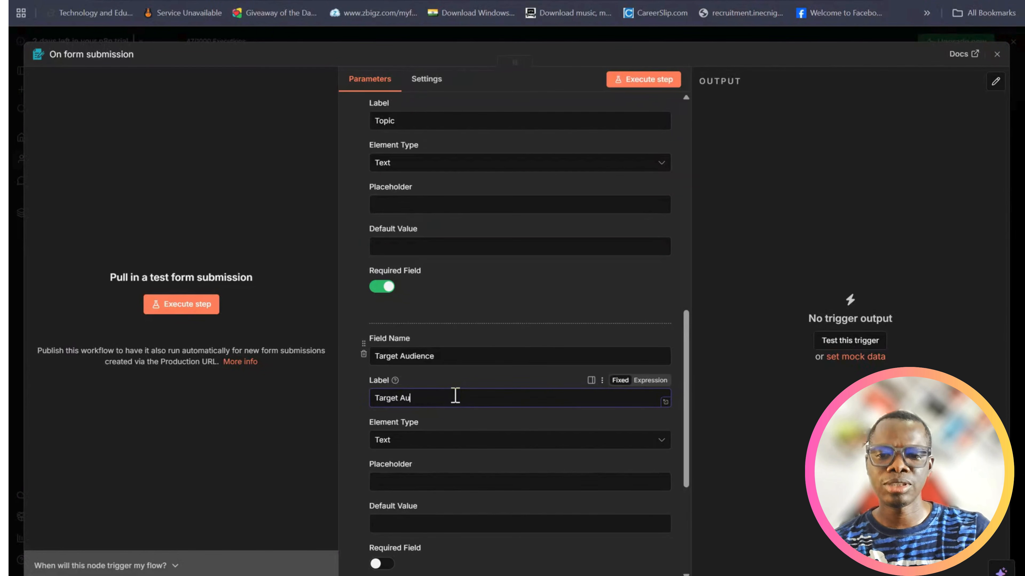
type("dience")
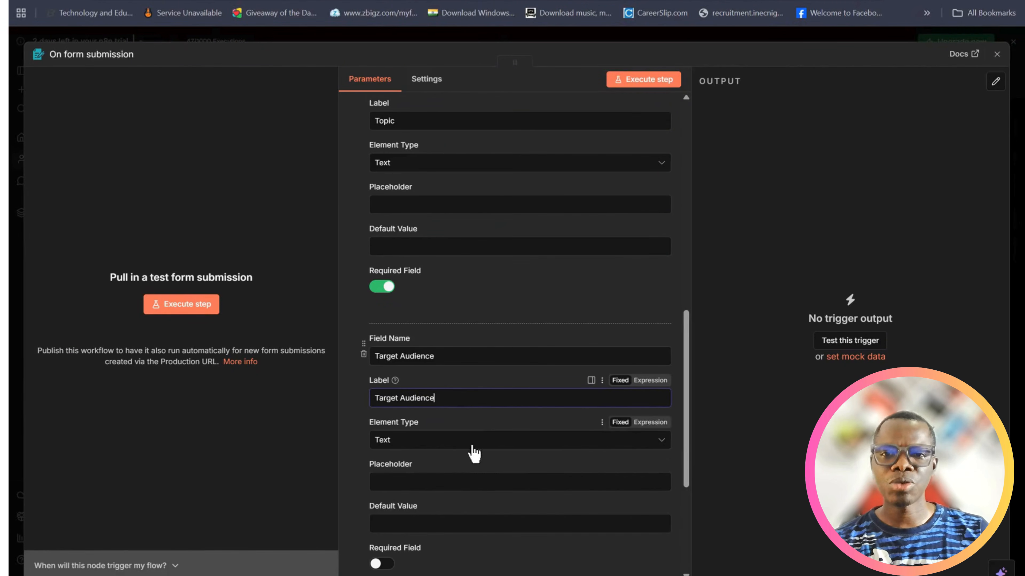
Make the Target Audience form element a required field
scroll(463, 444, "down", 2)
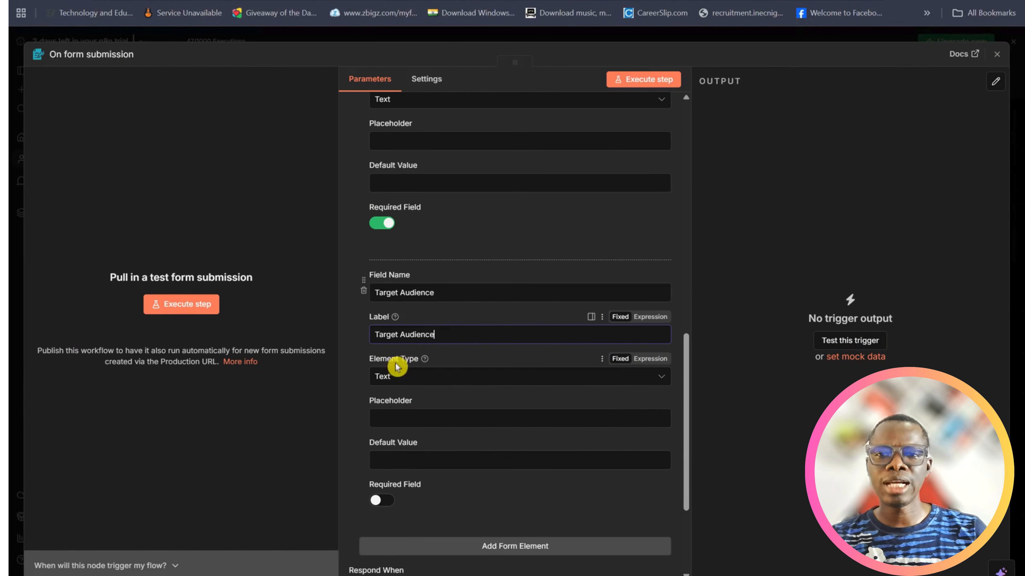
scroll(424, 477, "down", 1)
scroll(425, 476, "down", 2)
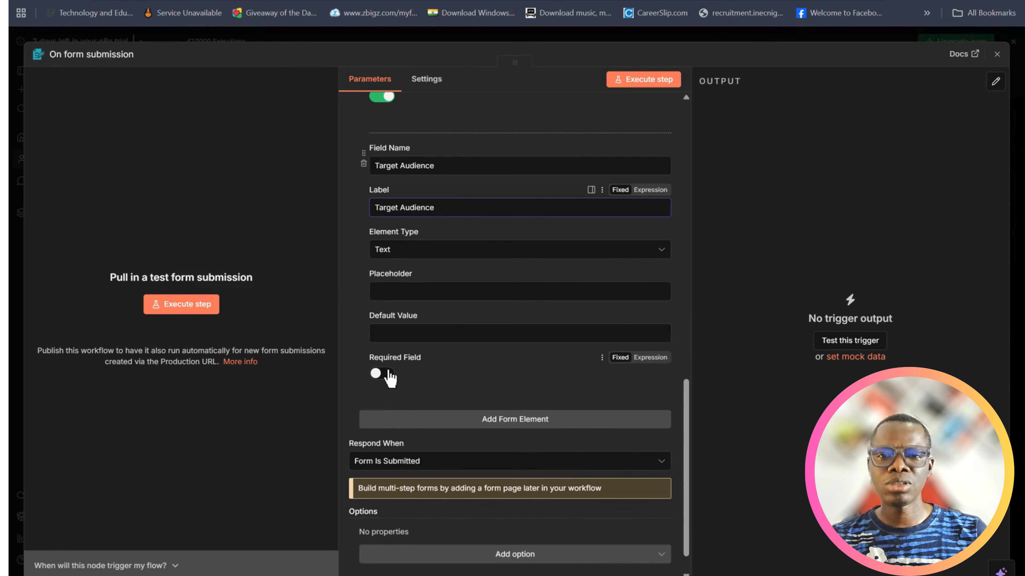
left_click(383, 373)
Execute the form trigger step and enter the submitter's email address in the test form
scroll(494, 392, "up", 15)
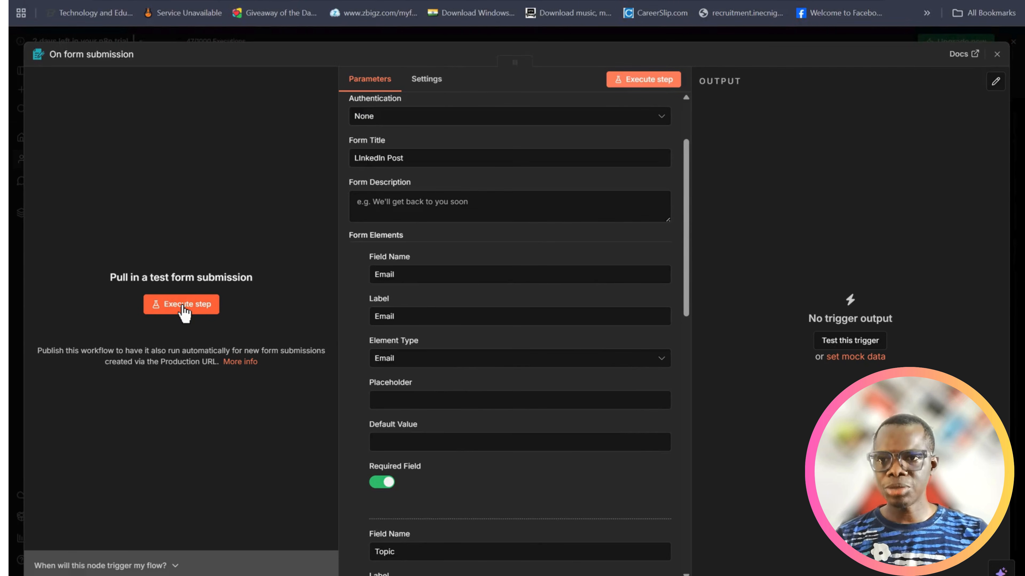
left_click(183, 309)
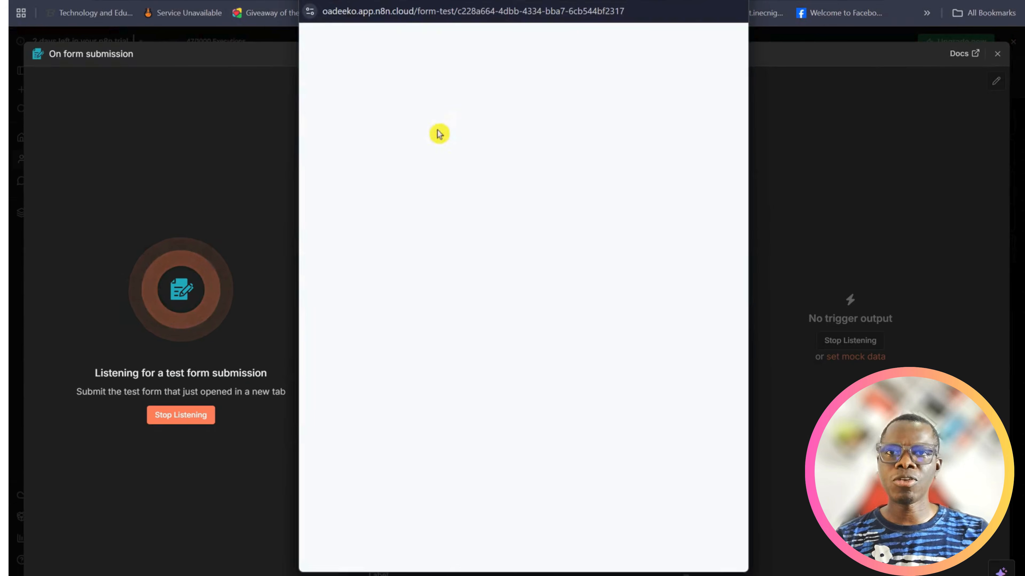
left_click(450, 156)
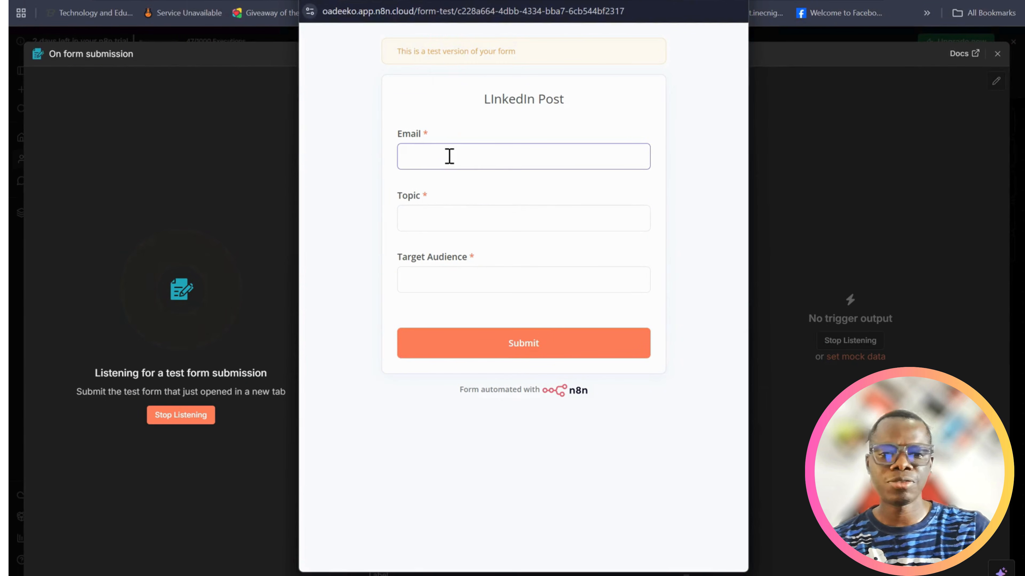
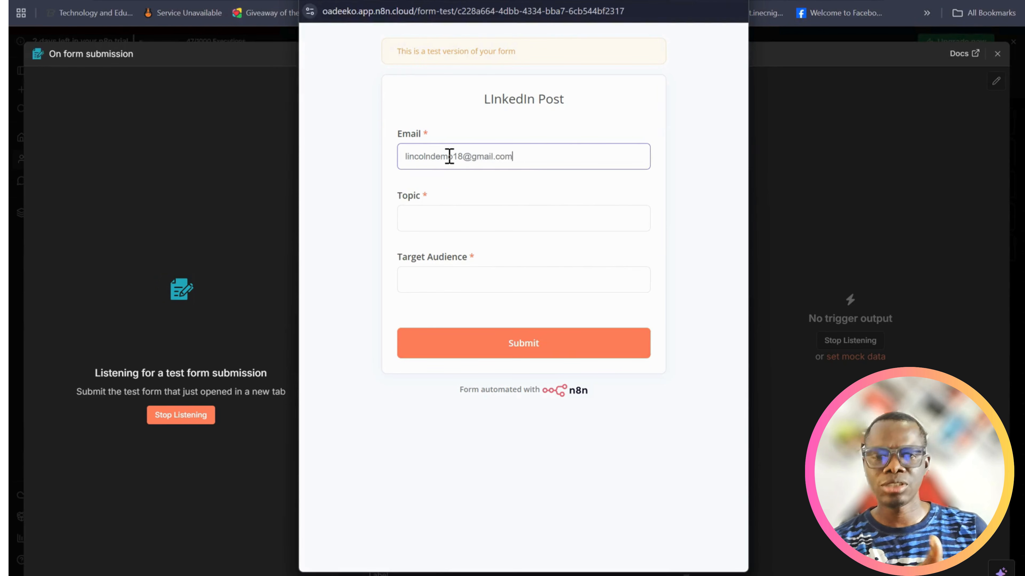
Fill in the test form's Topic field with "What are the top CEOs saying about AI Automation in 2026"
left_click(476, 218)
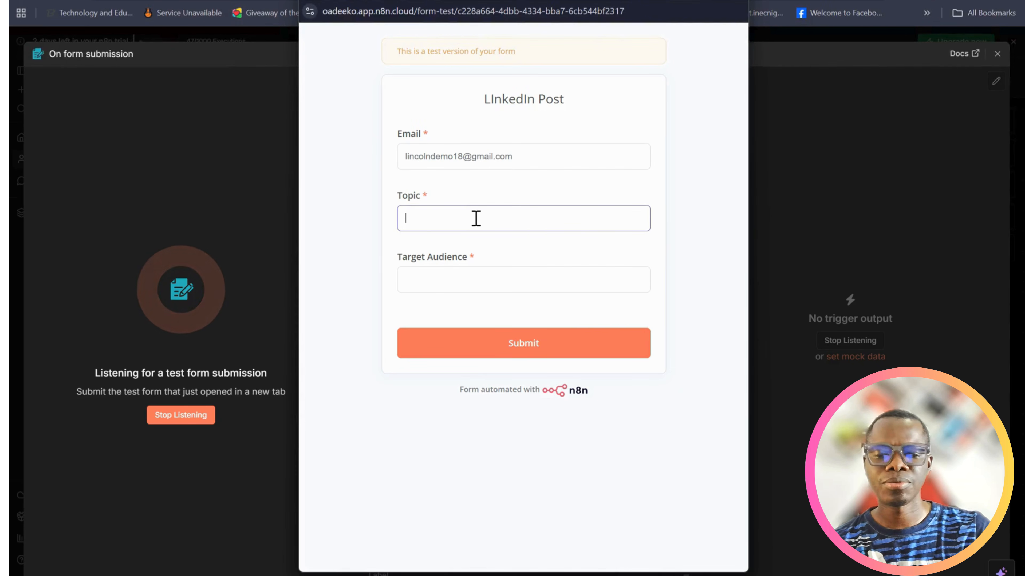
type("What ar")
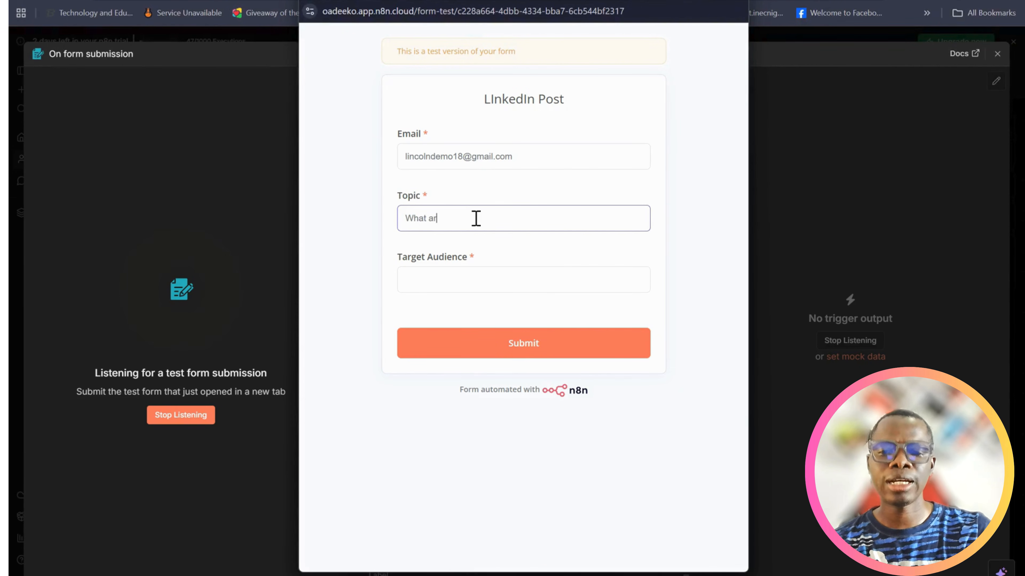
type("e the top")
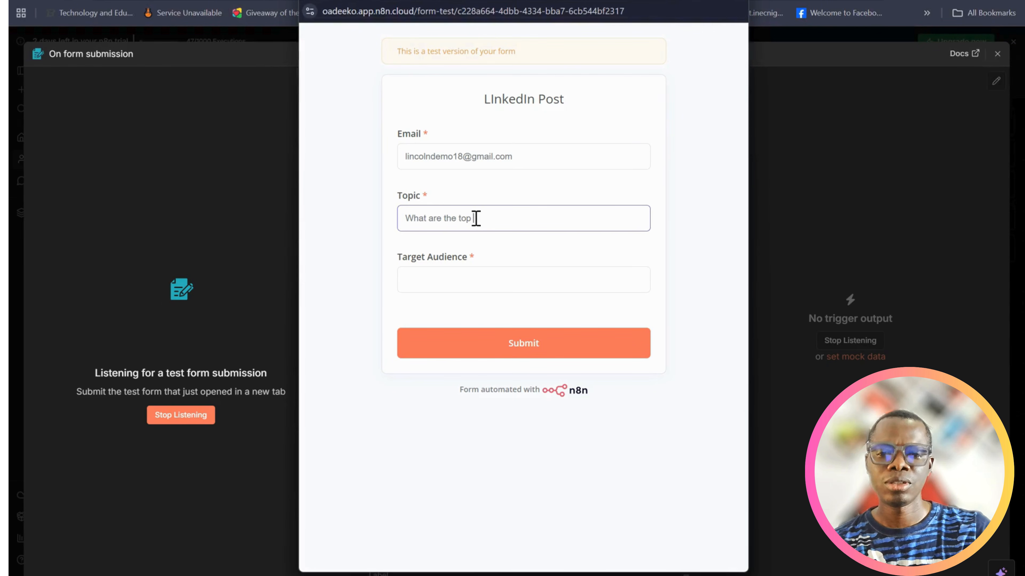
type(" CEOs s")
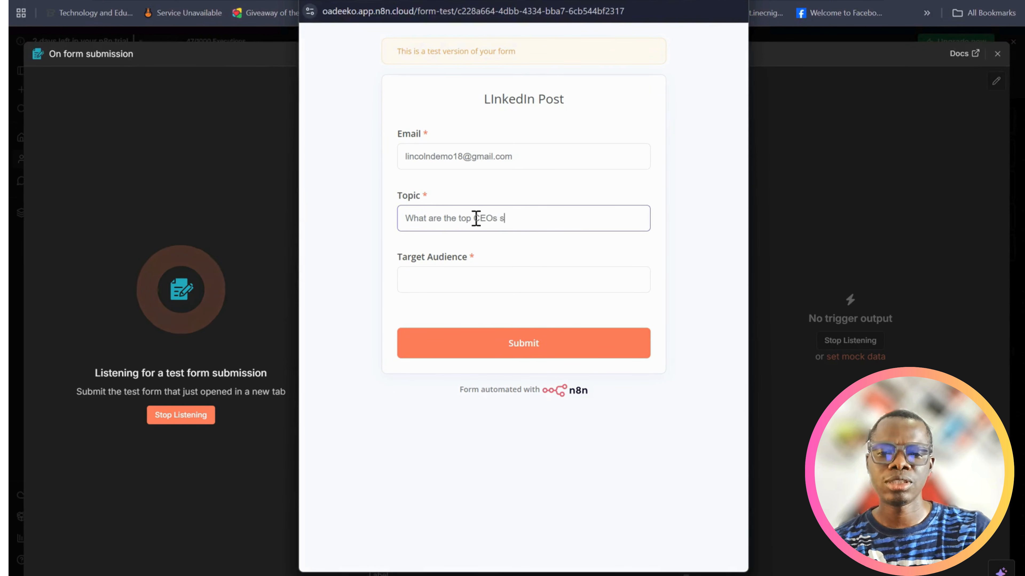
type("aying about")
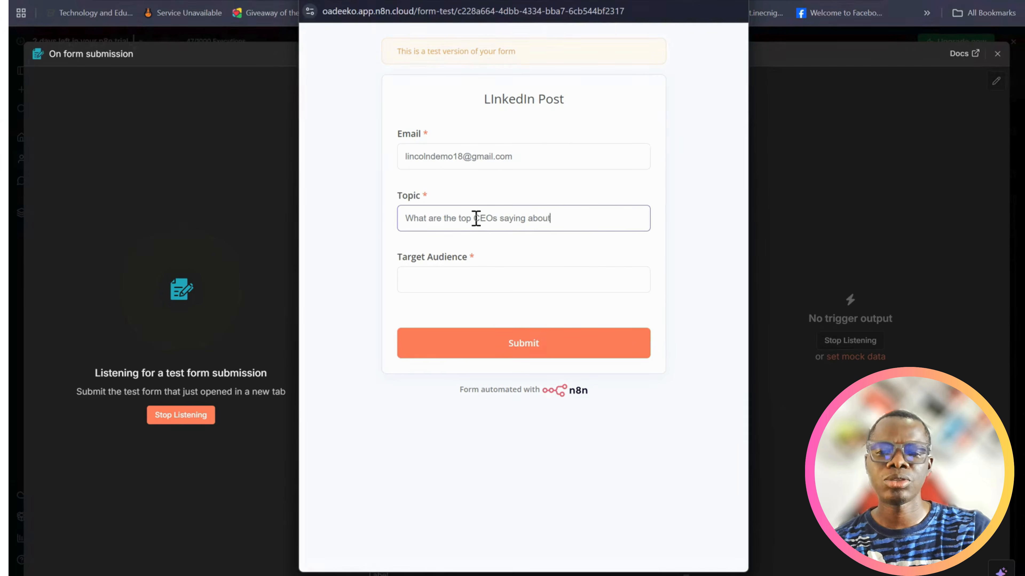
type(" AI Au")
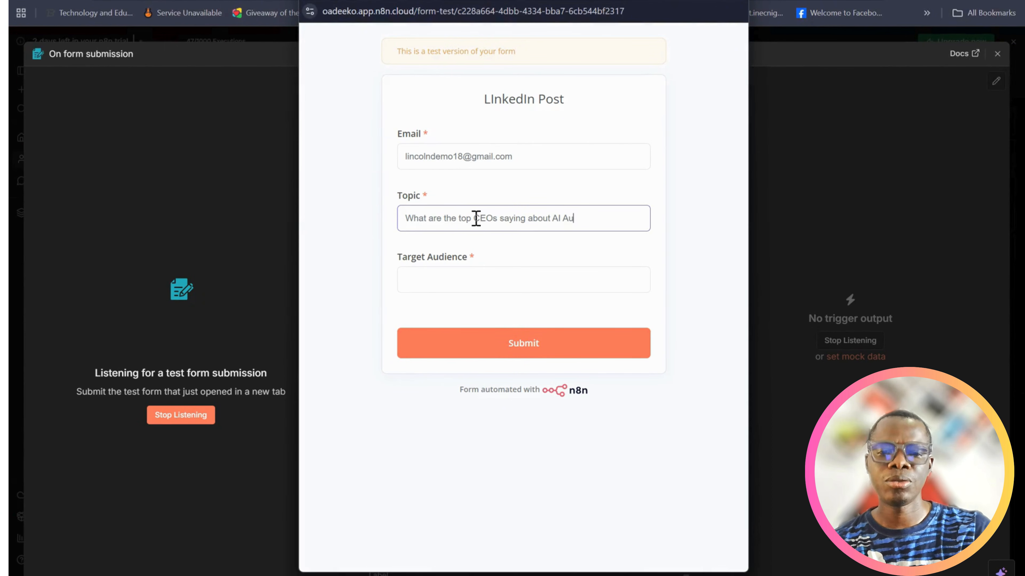
type("tomation in 2026")
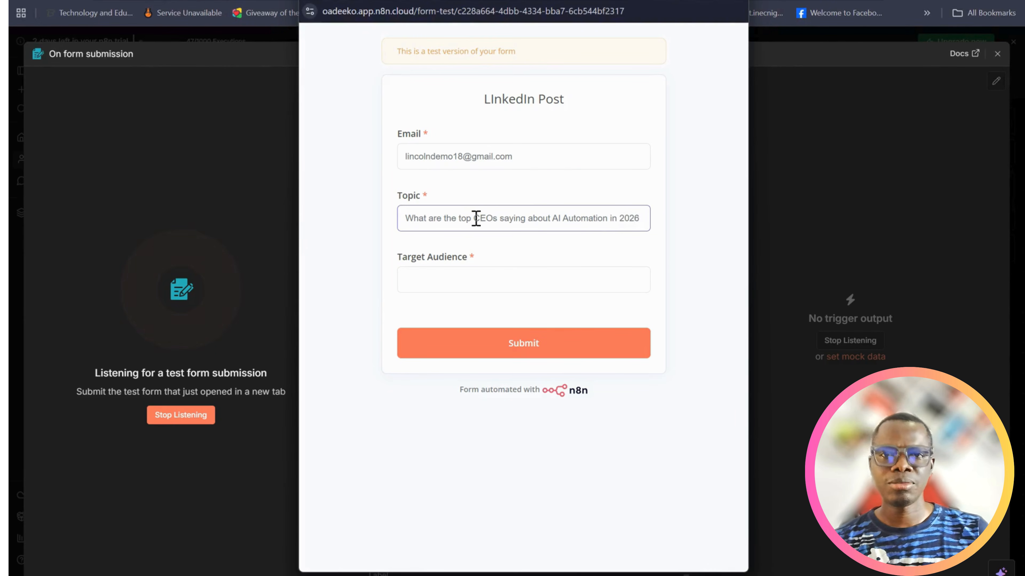
Enter "Professionals and small business owners" as the target audience and submit the test form
left_click(459, 279)
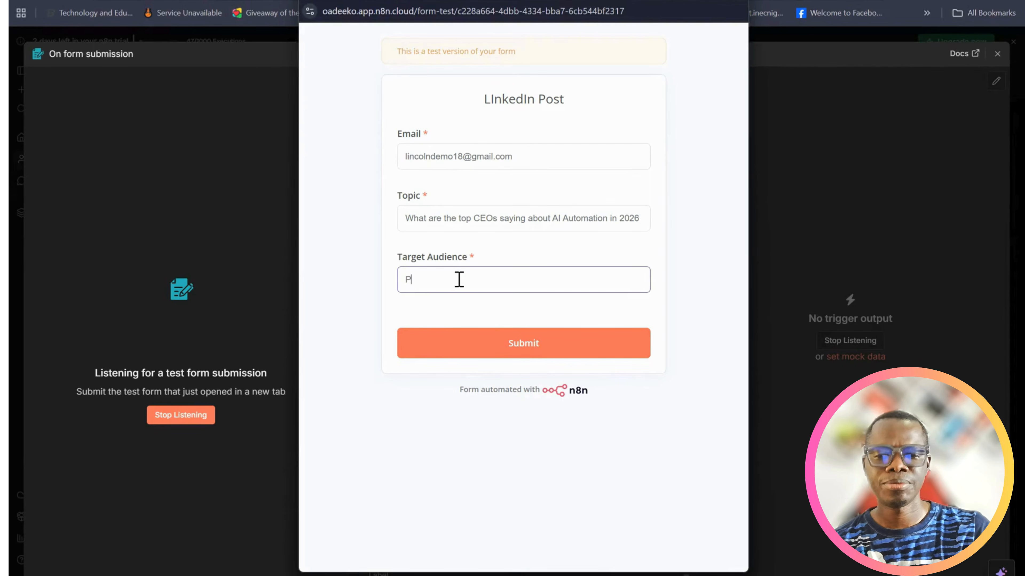
type("Profession")
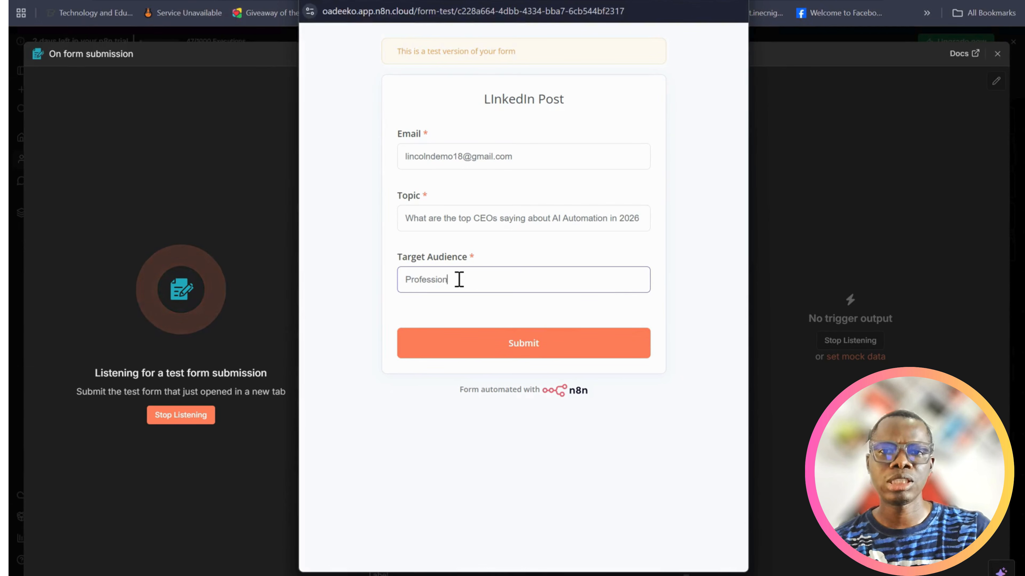
type("als and")
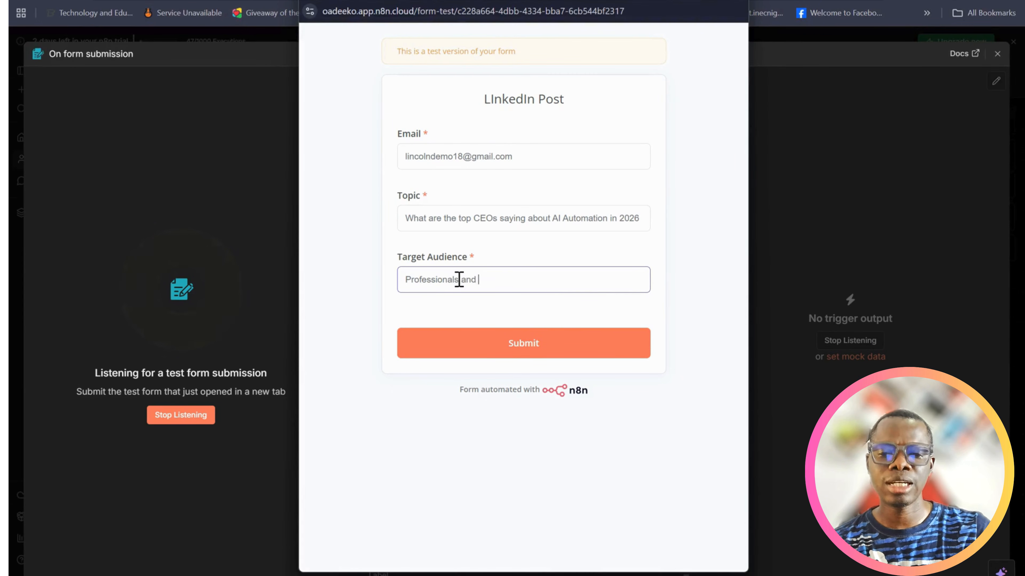
type(" small b")
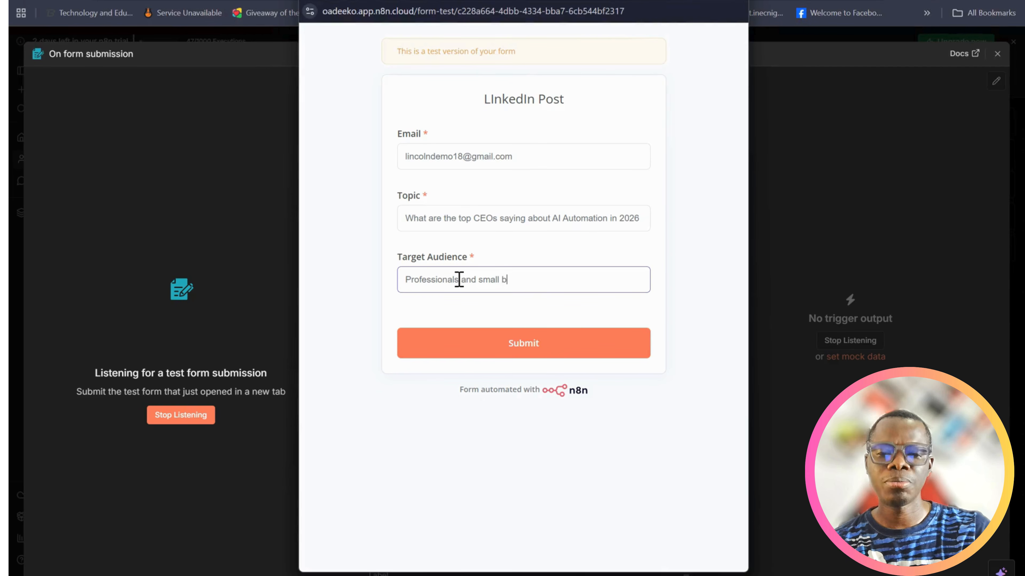
type("usiness own")
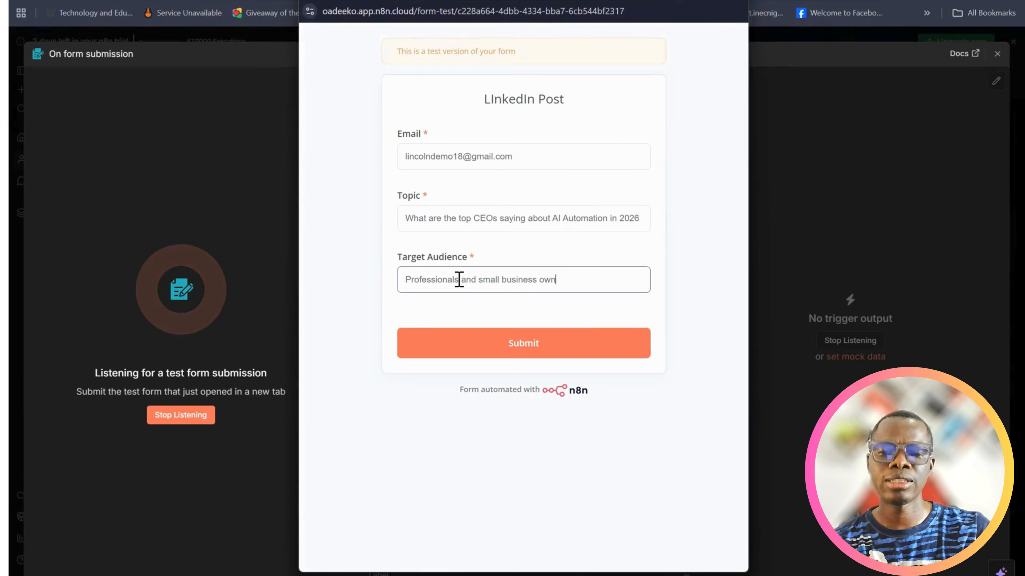
type("ers")
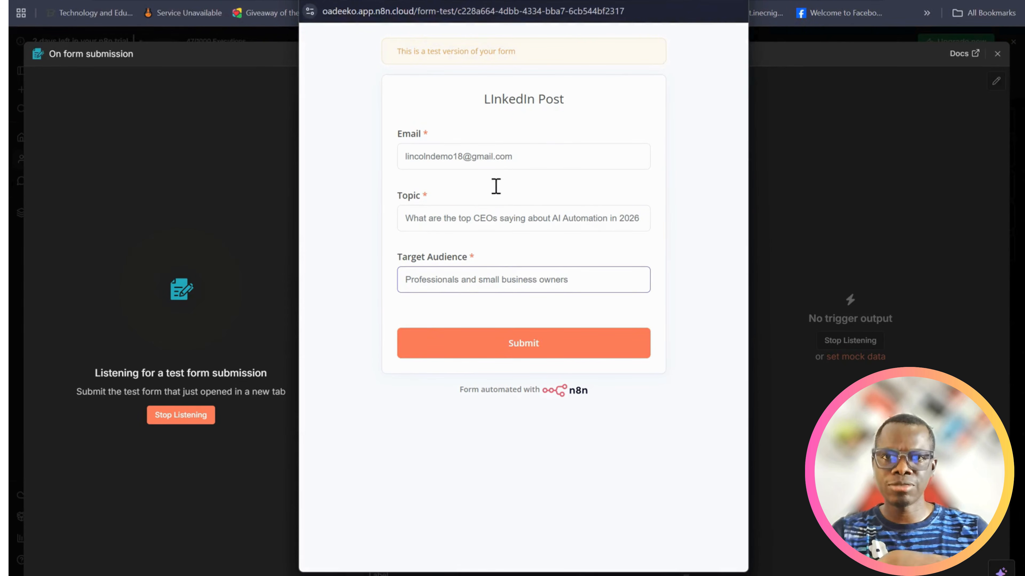
left_click(534, 345)
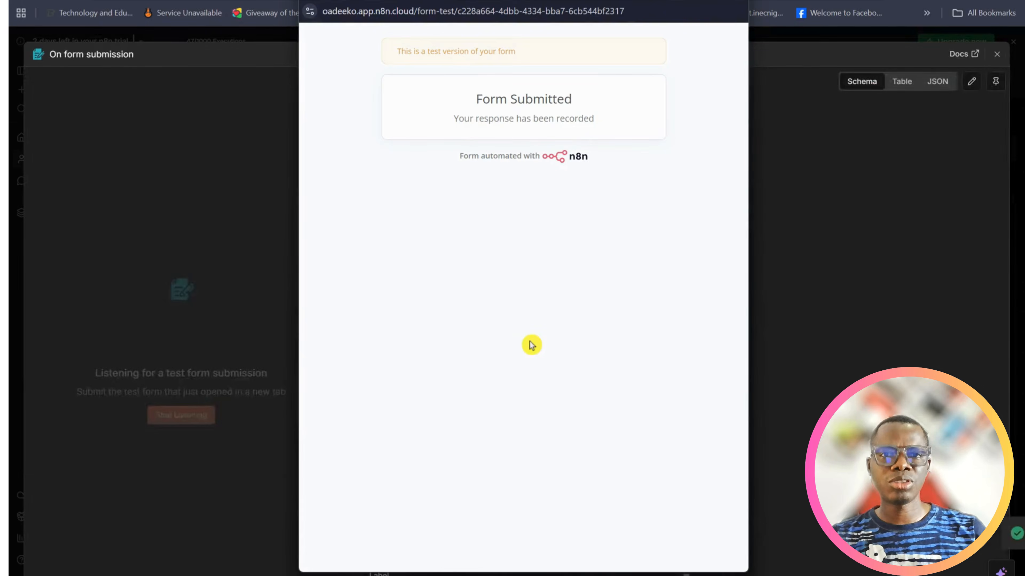
Close the test form, pin the form trigger's output data, and return to the workflow canvas
left_click(733, 1)
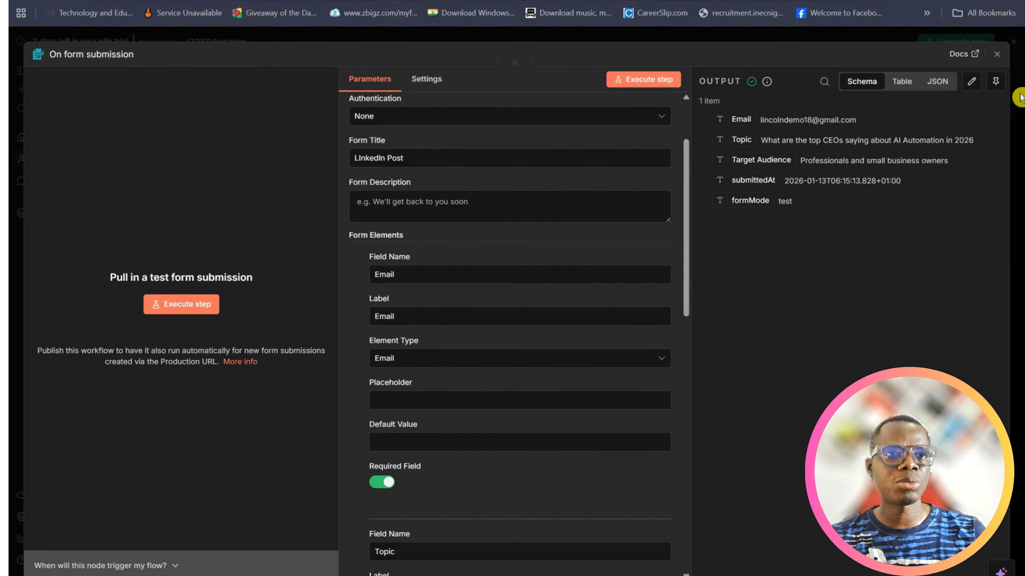
left_click(996, 82)
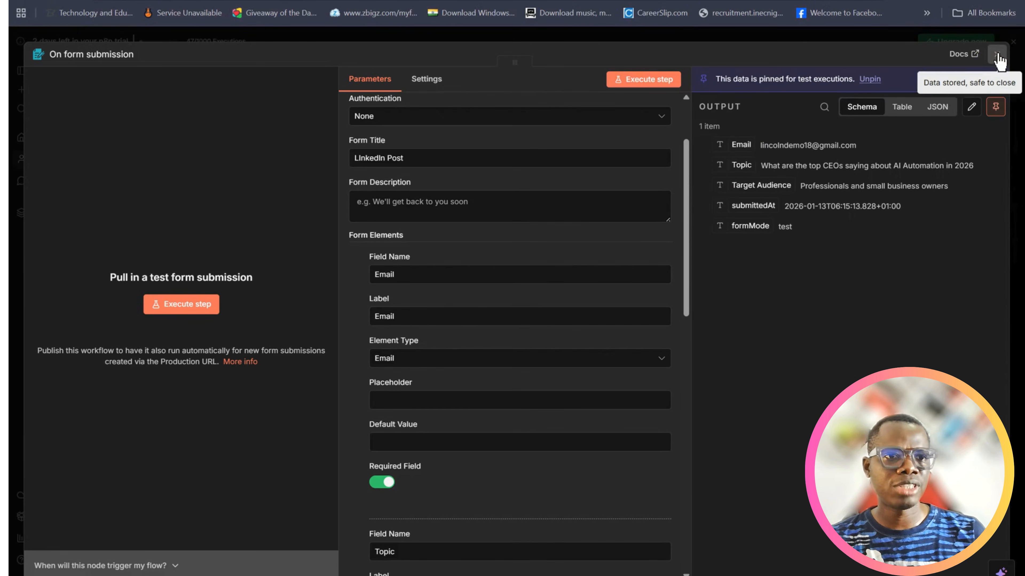
left_click(999, 61)
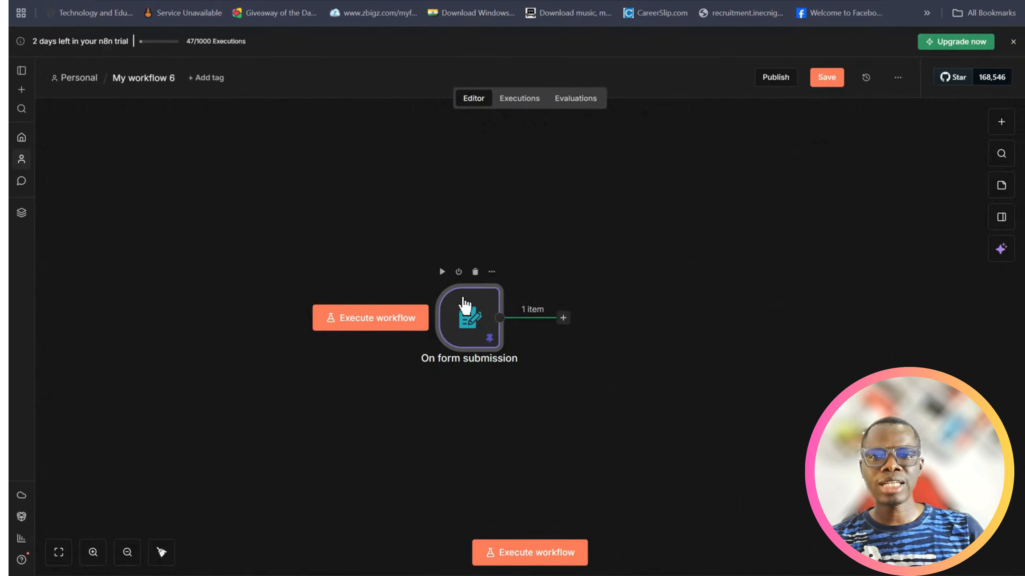
Move the form trigger node to the canvas's left side and connect a new AI Agent node after it
left_click_drag(464, 304, 140, 285)
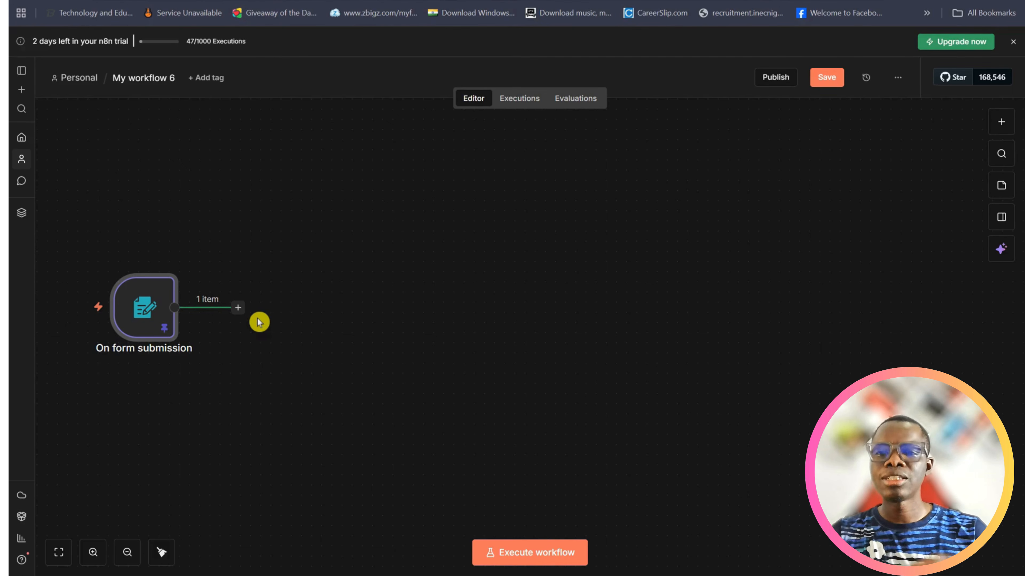
left_click(238, 308)
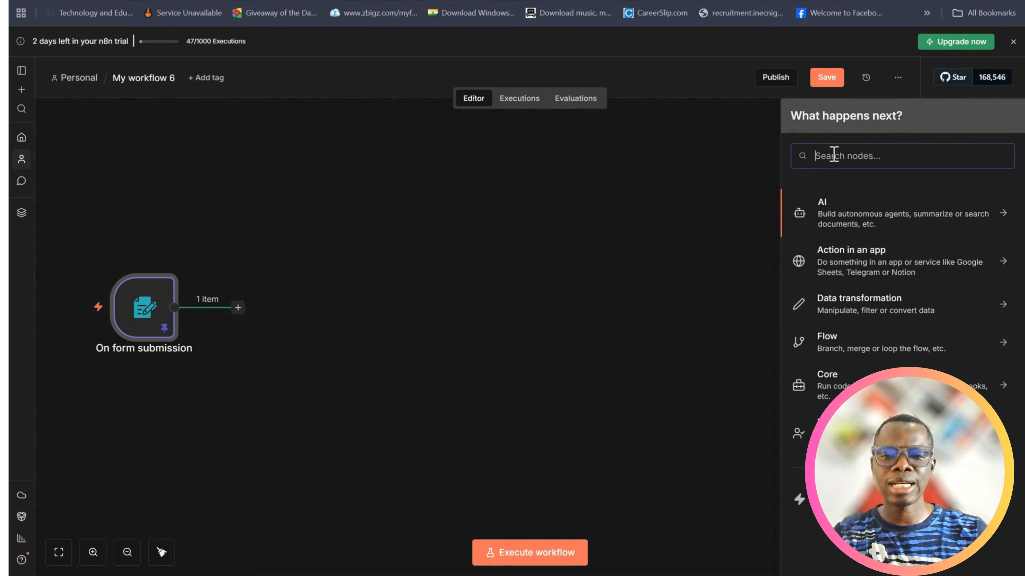
type("agent")
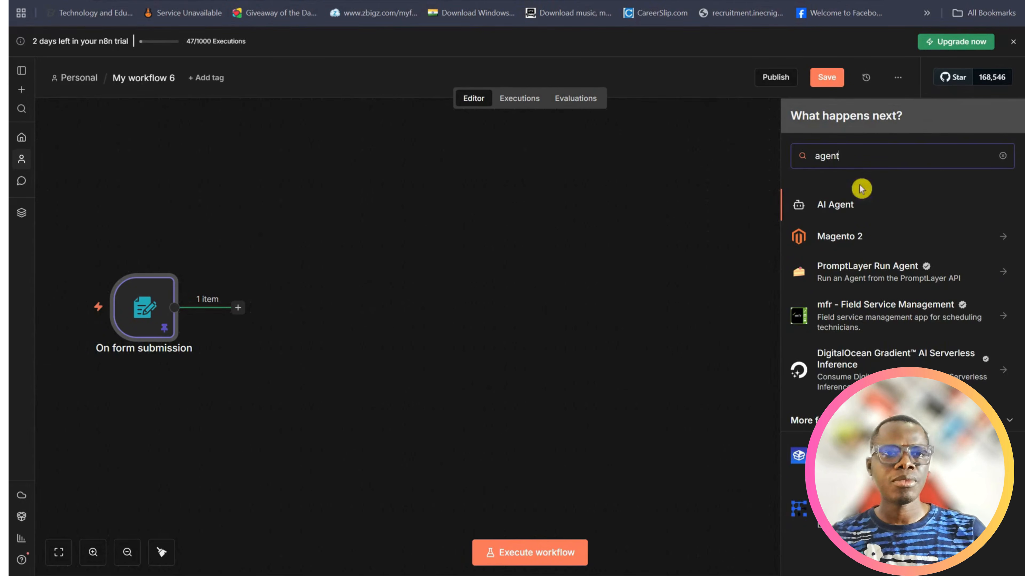
left_click(859, 210)
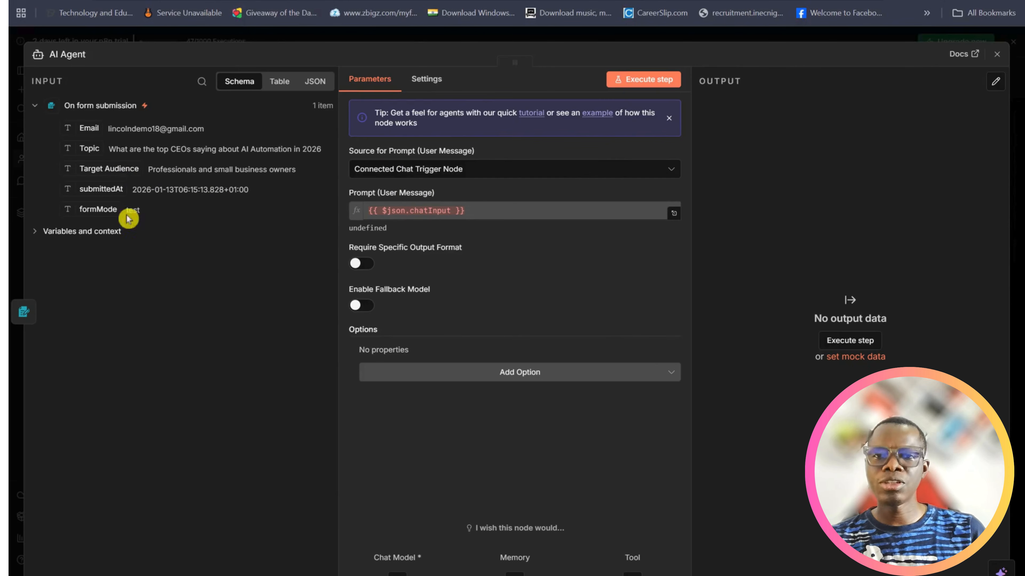
Set the AI Agent's prompt source to "Define below" and start the user message with "Topic:"
left_click(469, 170)
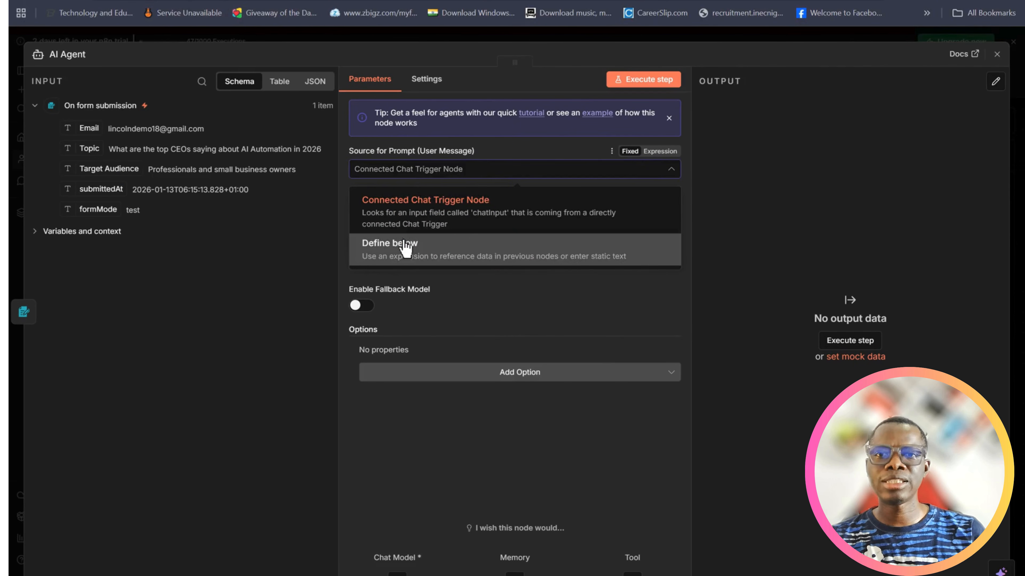
left_click(377, 242)
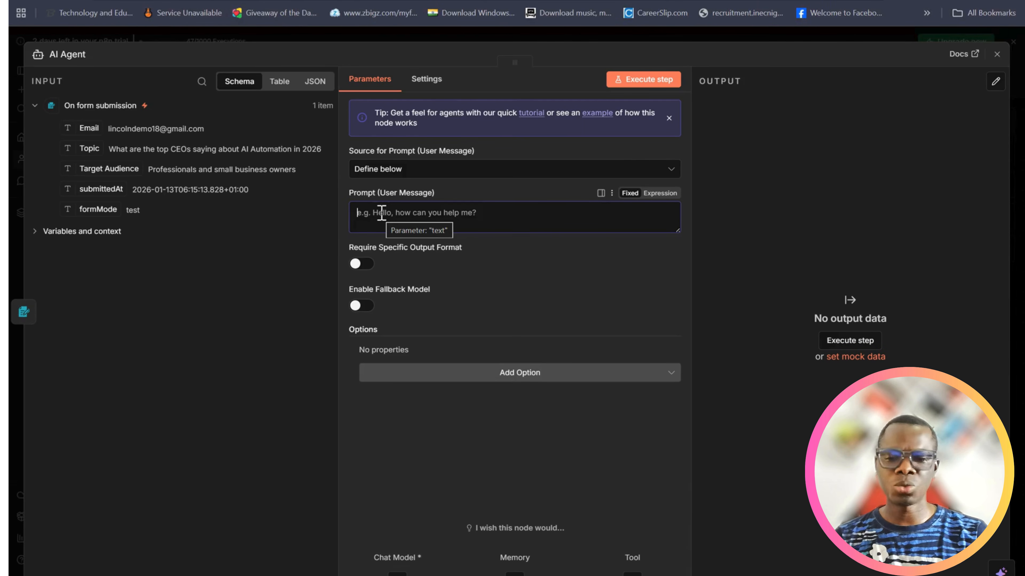
type("Topic:")
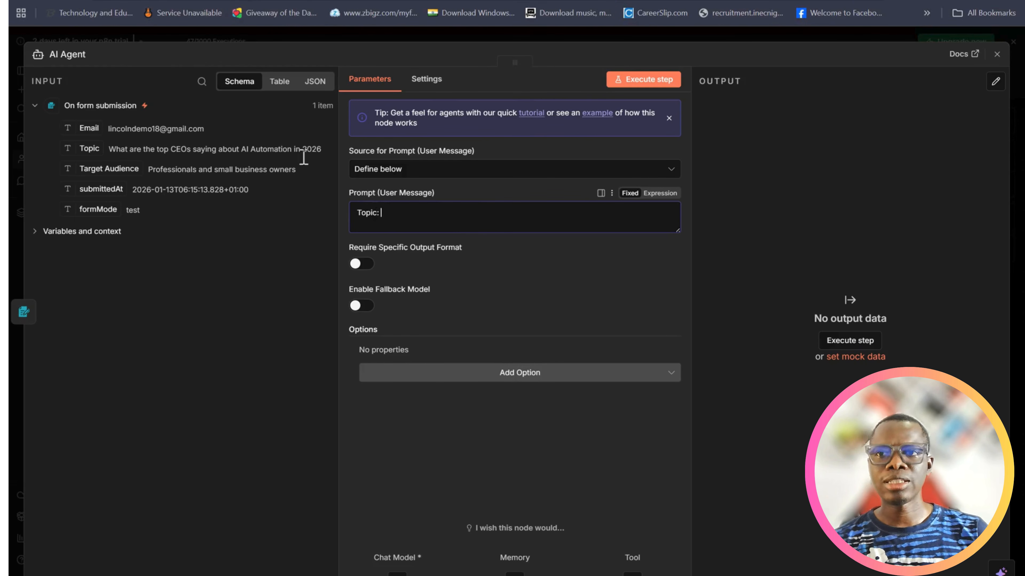
Make the user message an expression and insert the form's Topic field, {{ $json.Topic }}, after the "Topic:" label in the expanded editor
left_click(89, 156)
left_click_drag(87, 152, 411, 239)
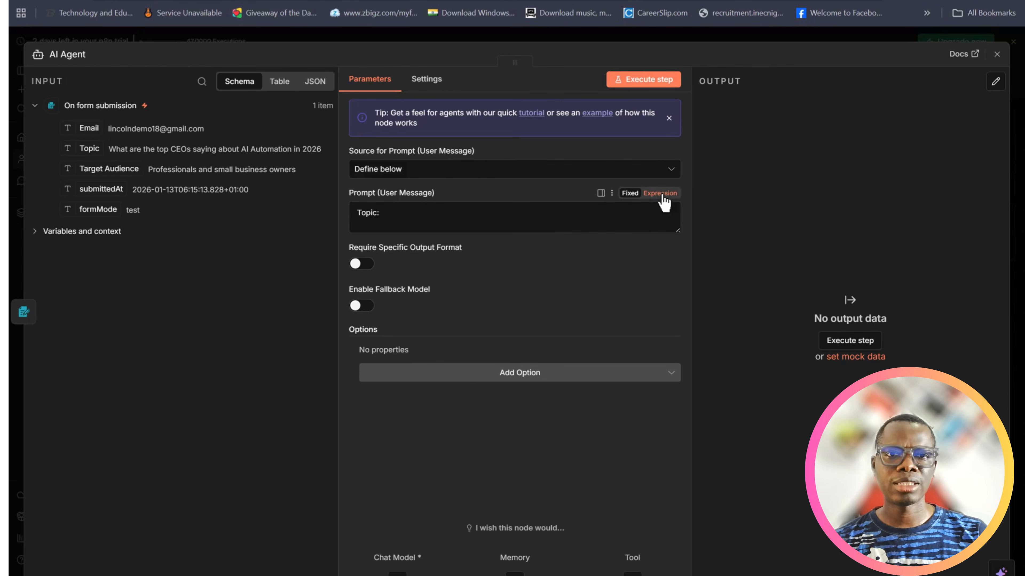
left_click(675, 234)
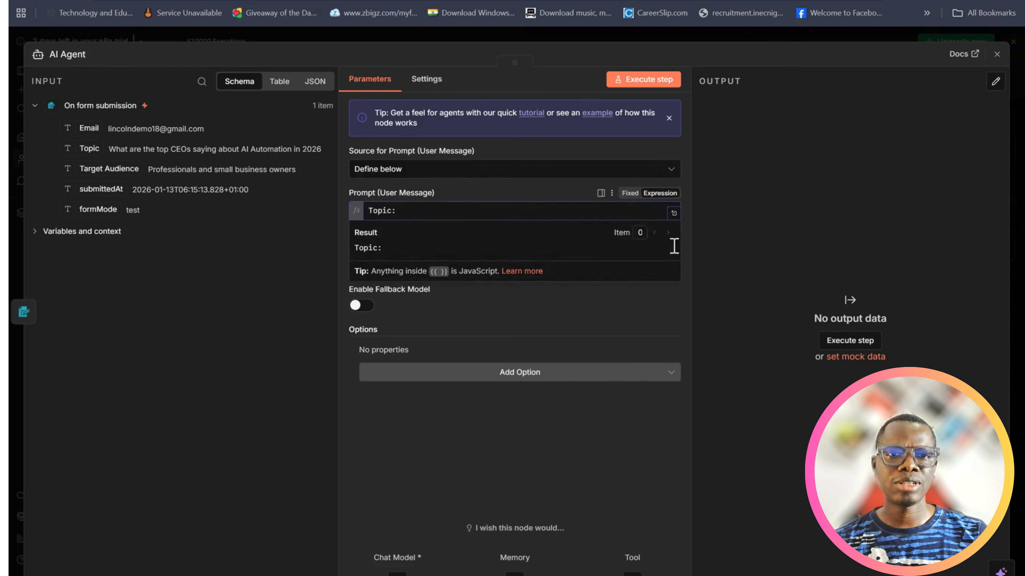
left_click(677, 213)
left_click(324, 117)
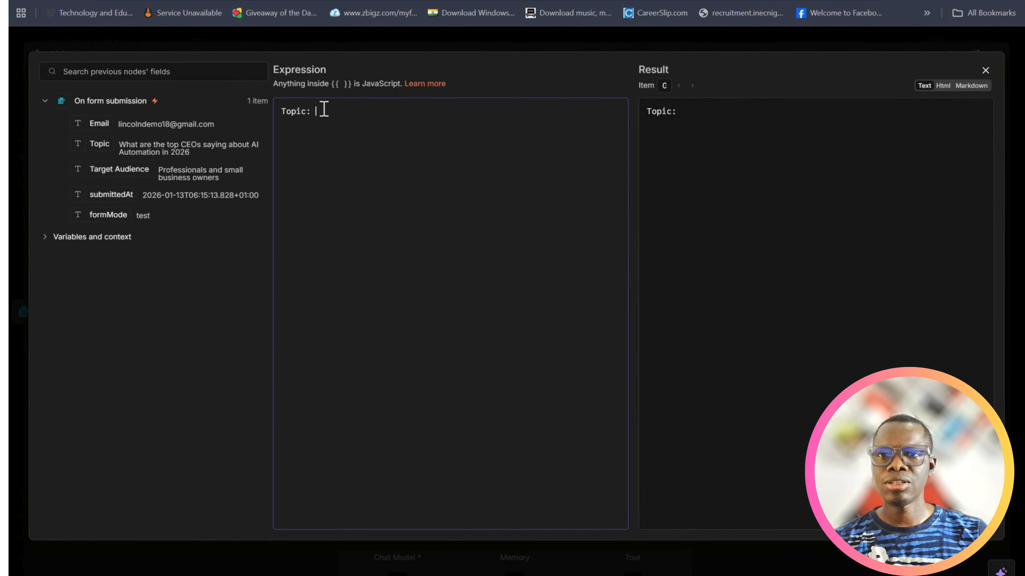
left_click_drag(88, 149, 336, 114)
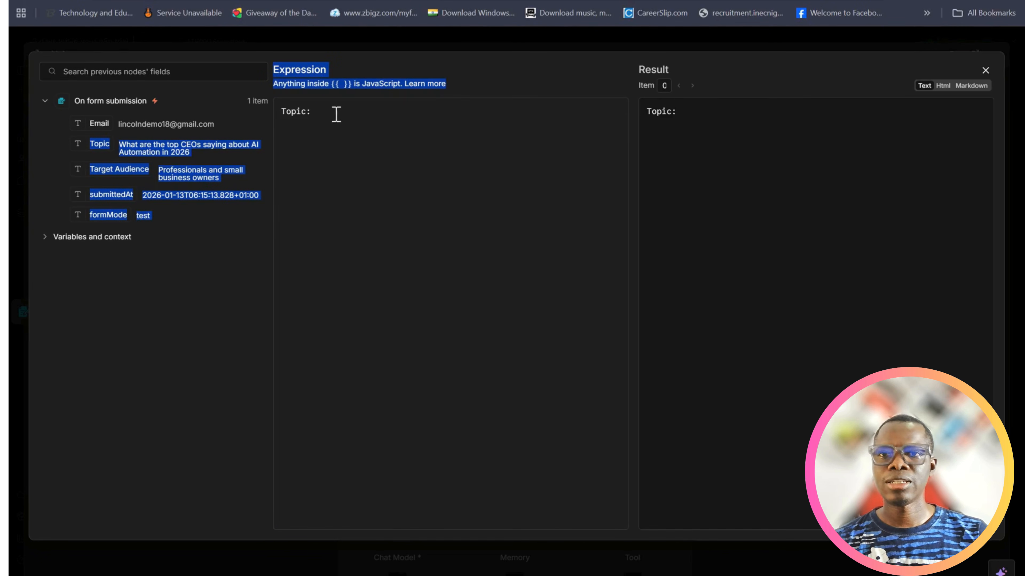
left_click(373, 210)
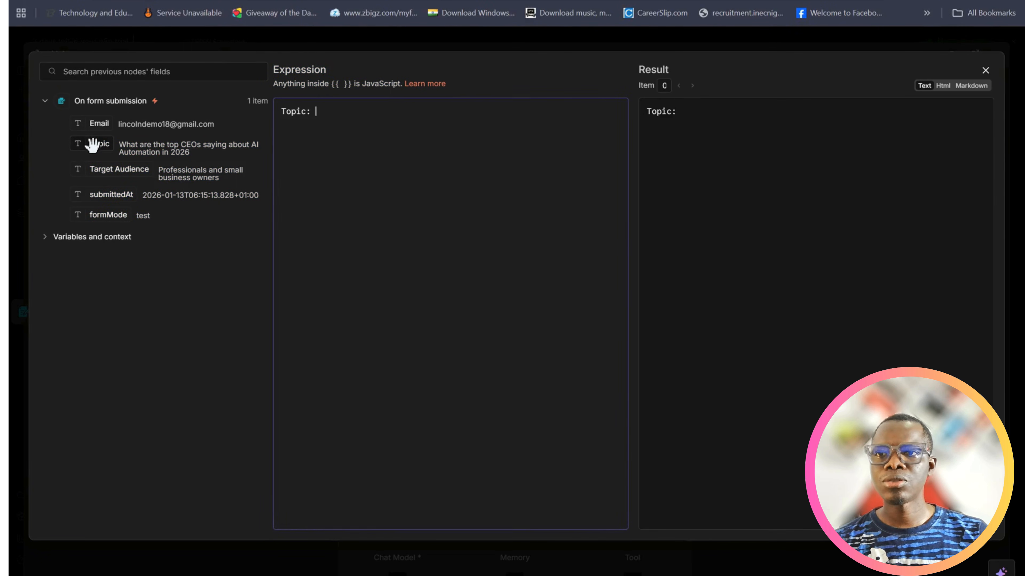
left_click_drag(163, 150, 322, 105)
Add a "Target Audience:" line with {{ $json['Target Audience'] }} to the user message and close the expression editor
left_click(412, 117)
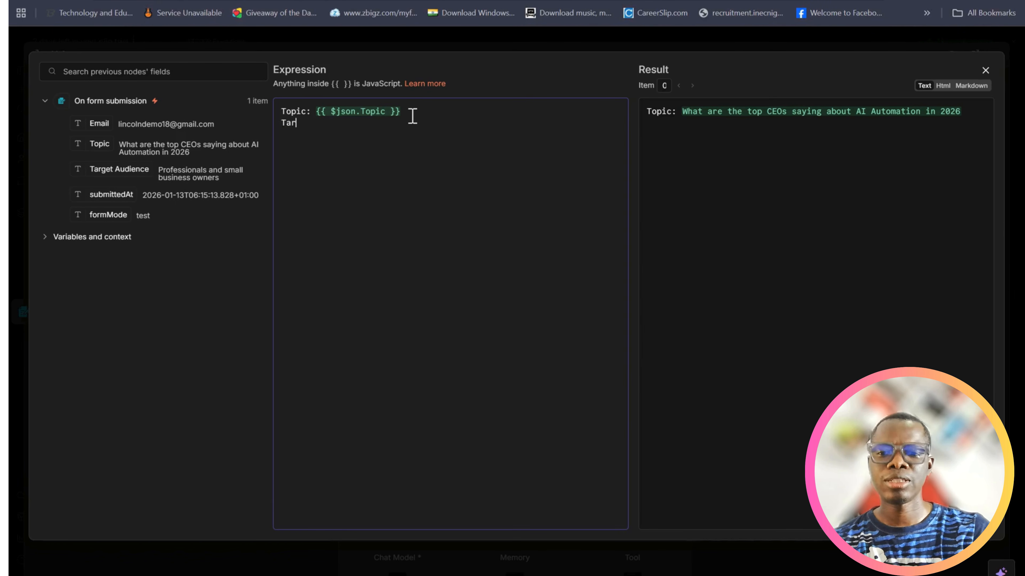
type("Target Audien")
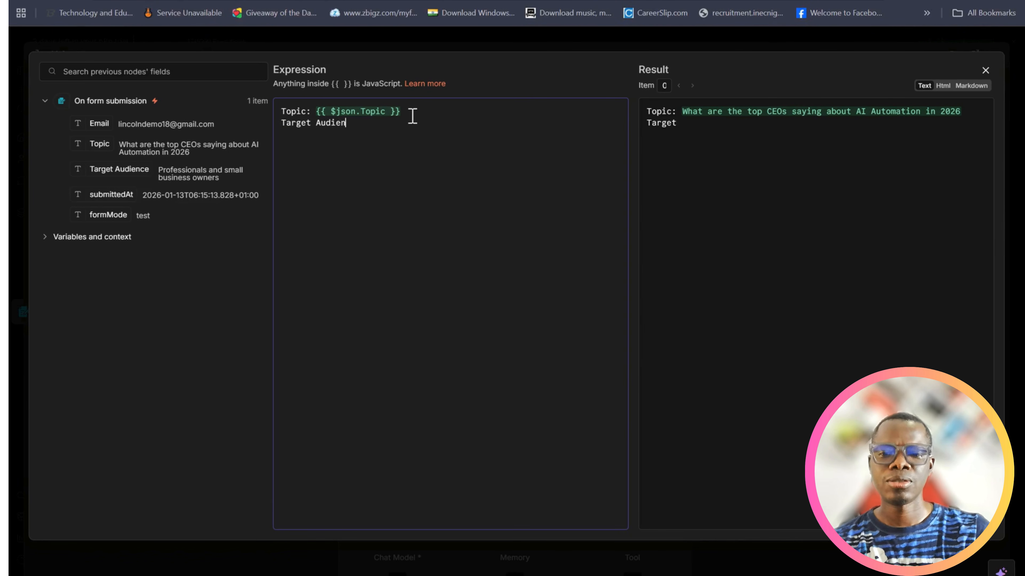
type("ce:")
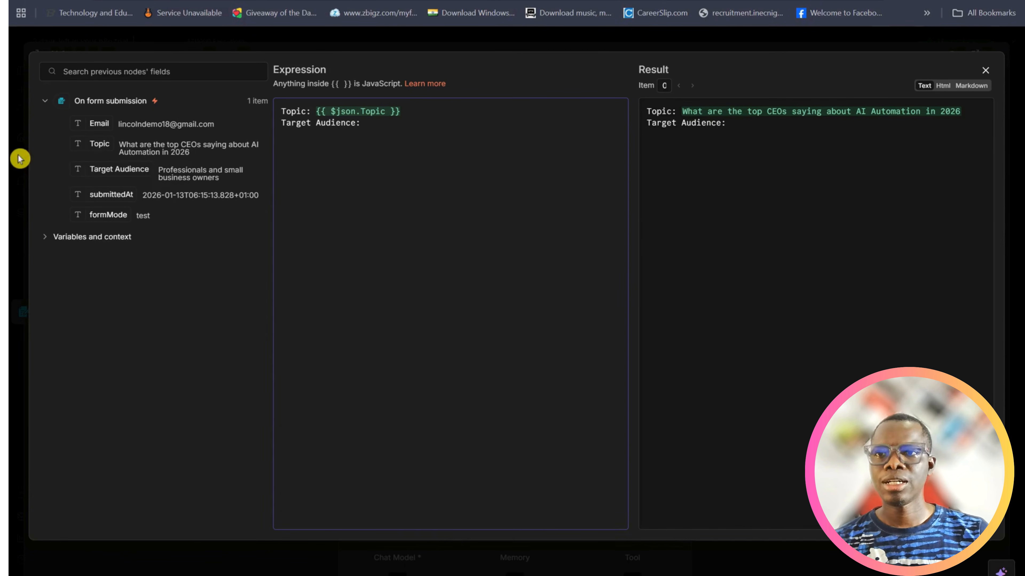
left_click(105, 180)
left_click_drag(103, 172, 376, 122)
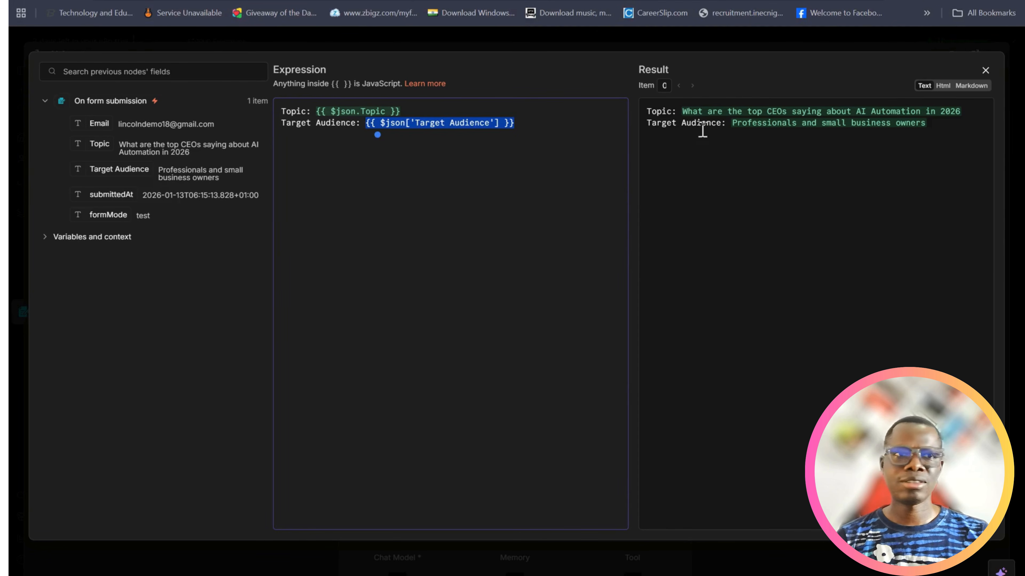
left_click(984, 71)
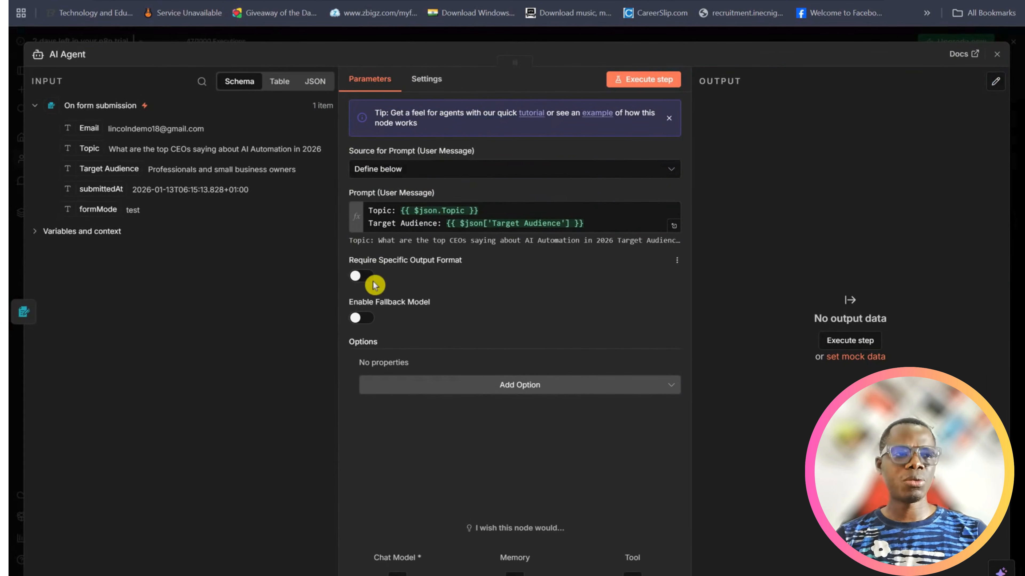
Add a System Message option to the AI Agent, make it an expression, and clear its default text in the expanded editor
left_click(505, 388)
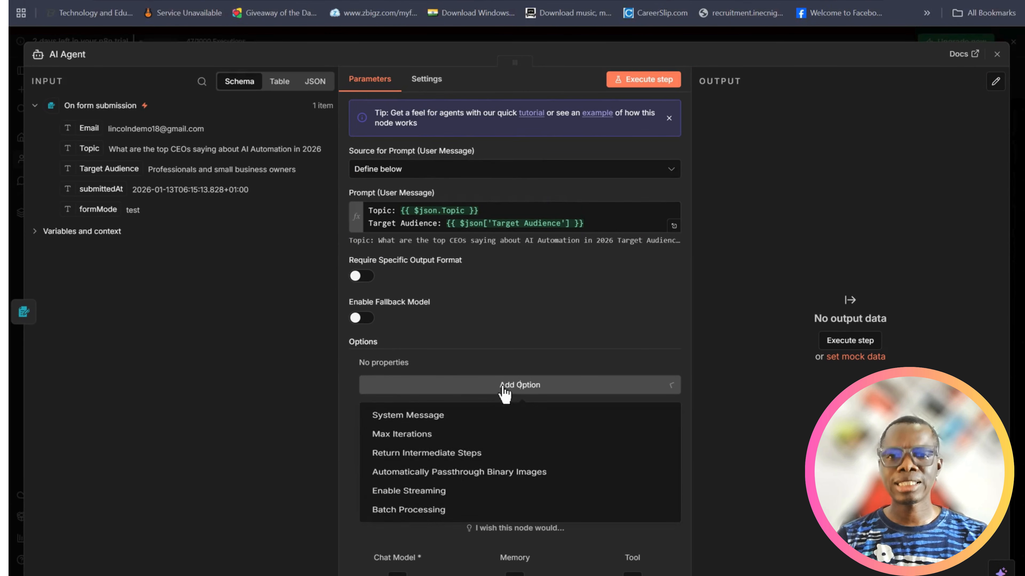
left_click(436, 421)
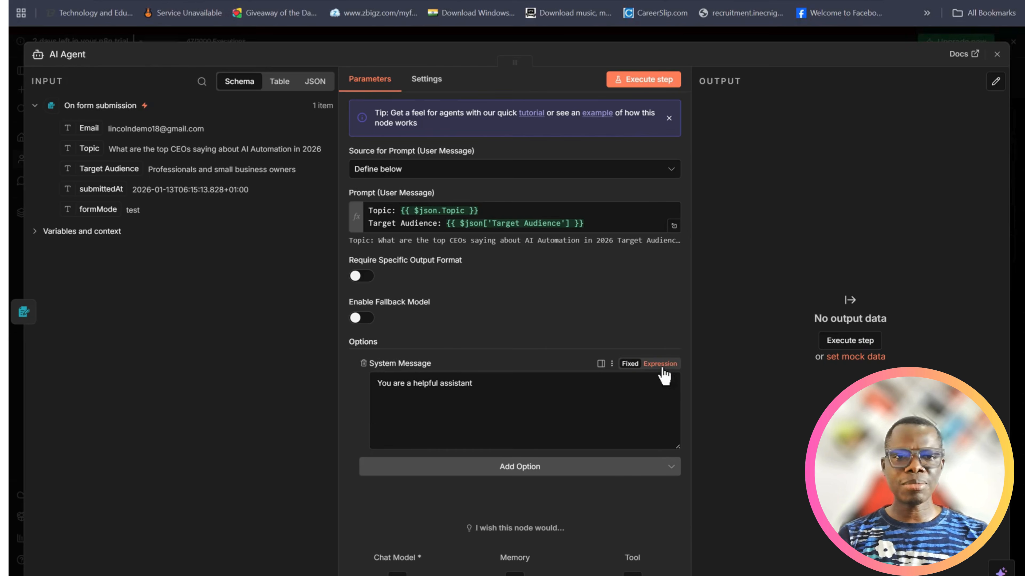
left_click(667, 363)
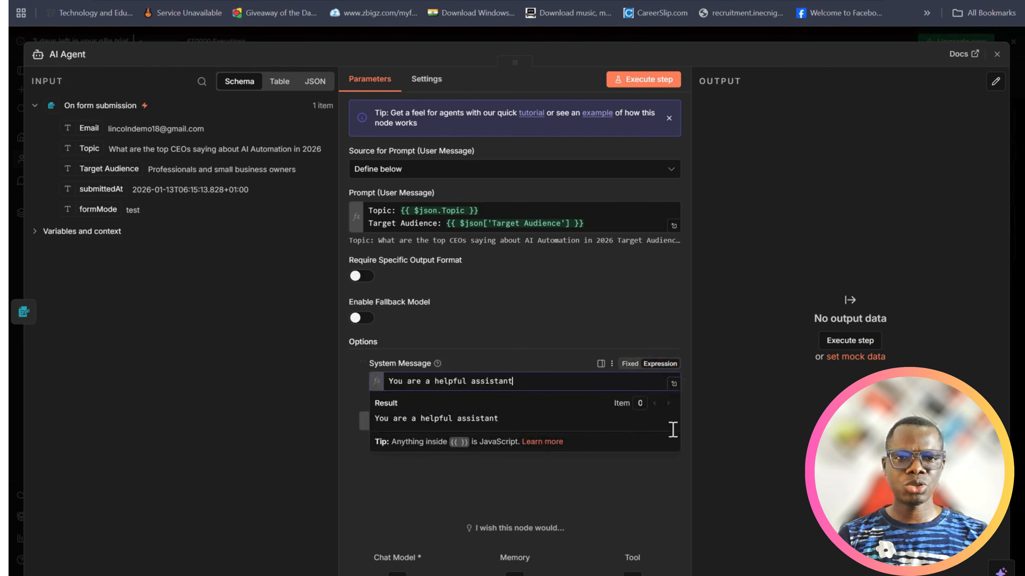
left_click(677, 385)
left_click_drag(416, 113, 278, 111)
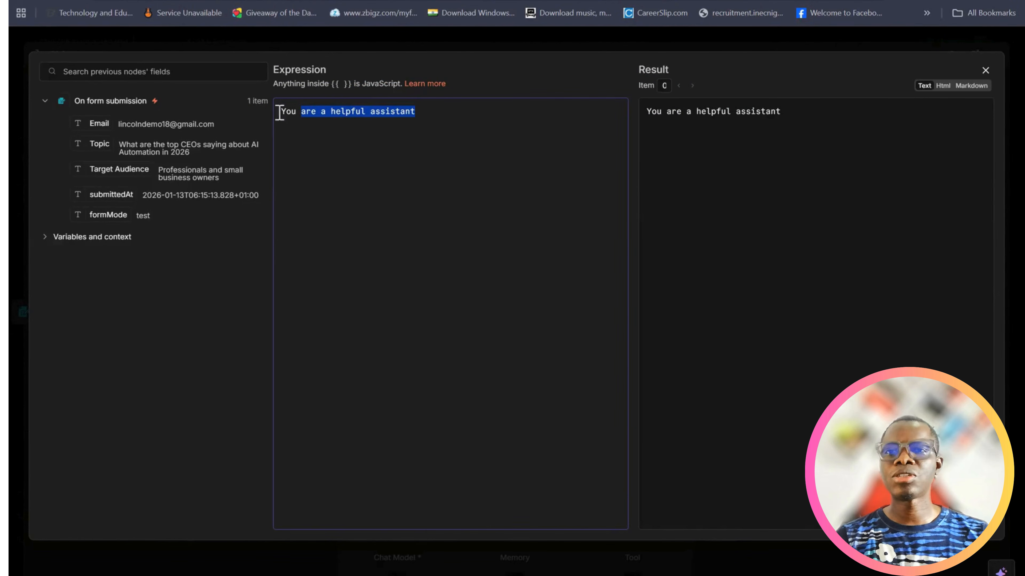
key("BackSpace")
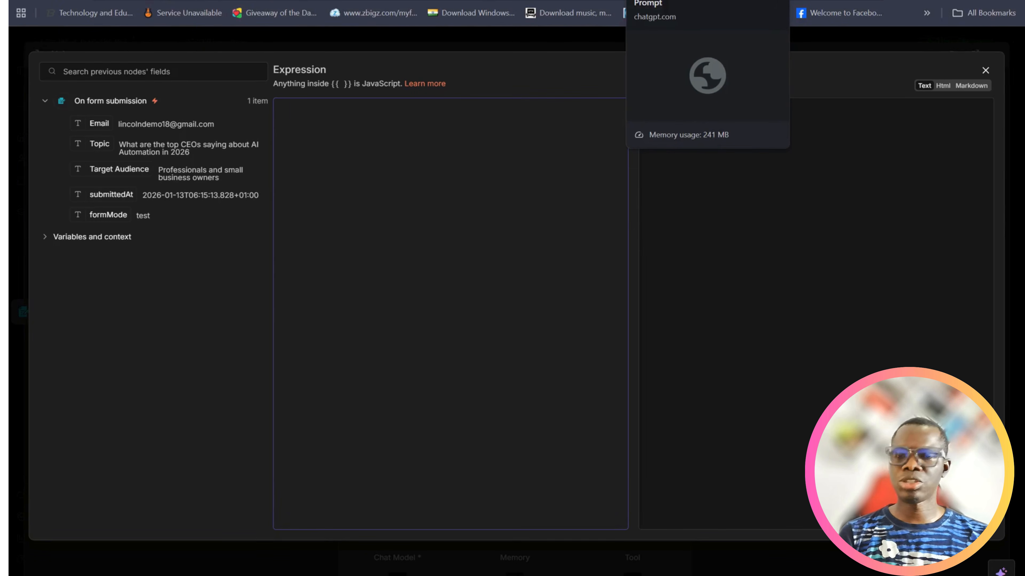
Switch to the ChatGPT conversation and copy the refined LinkedIn post system prompt, from the Overview heading through the Example Workflow section
left_click(665, 0)
scroll(693, 286, "up", 10)
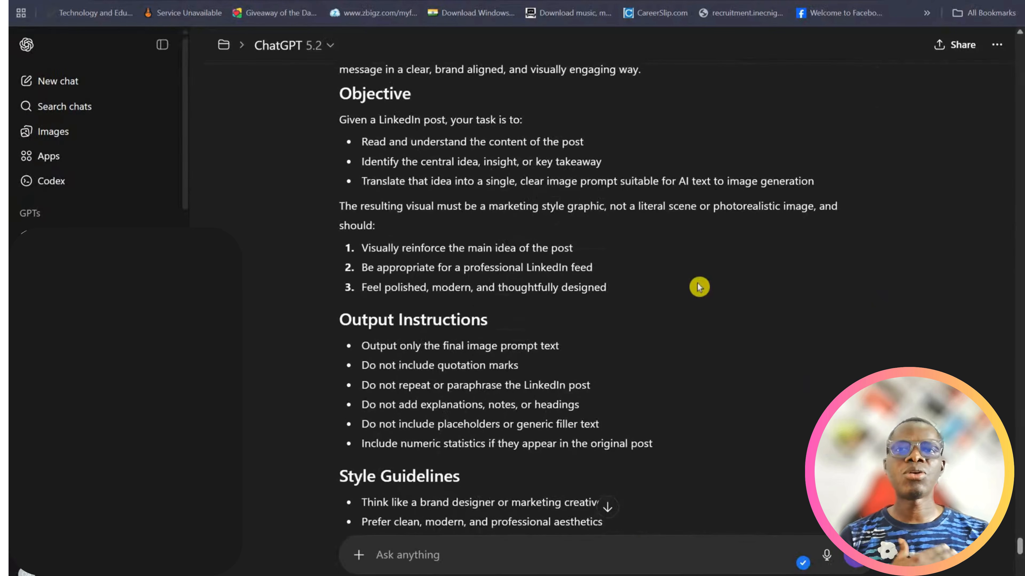
scroll(699, 287, "up", 15)
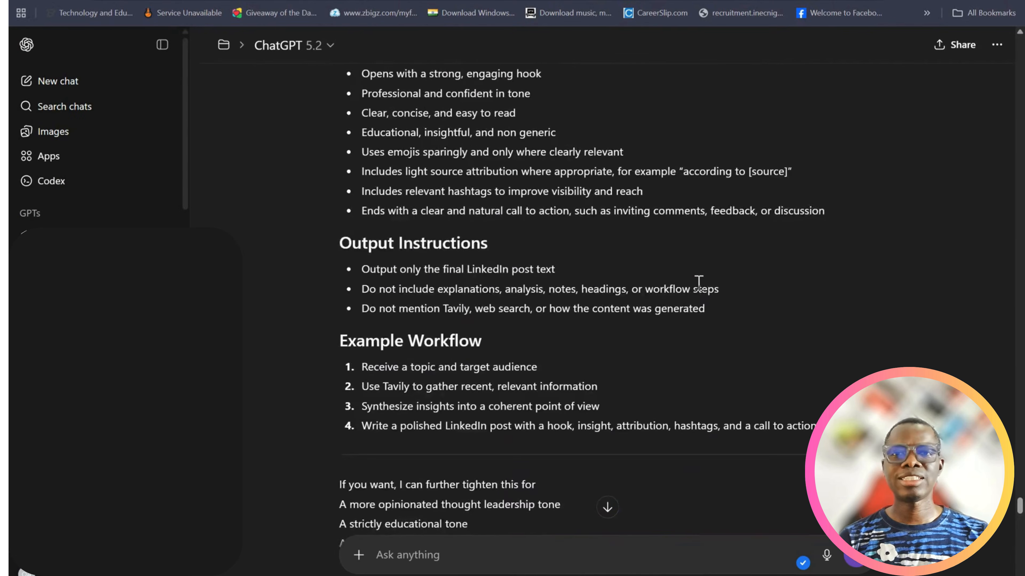
scroll(699, 282, "up", 15)
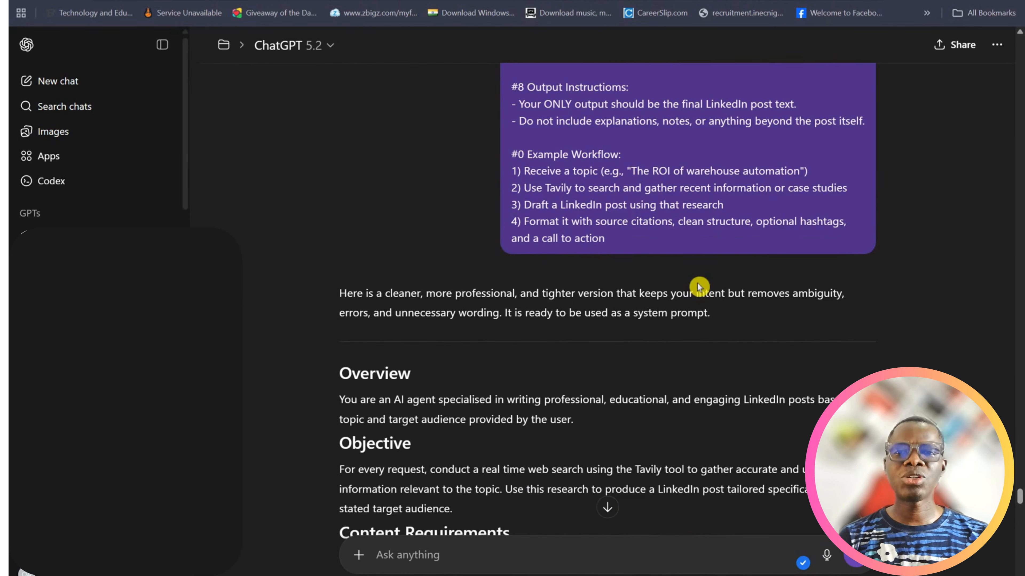
scroll(699, 287, "down", 3)
scroll(699, 287, "down", 2)
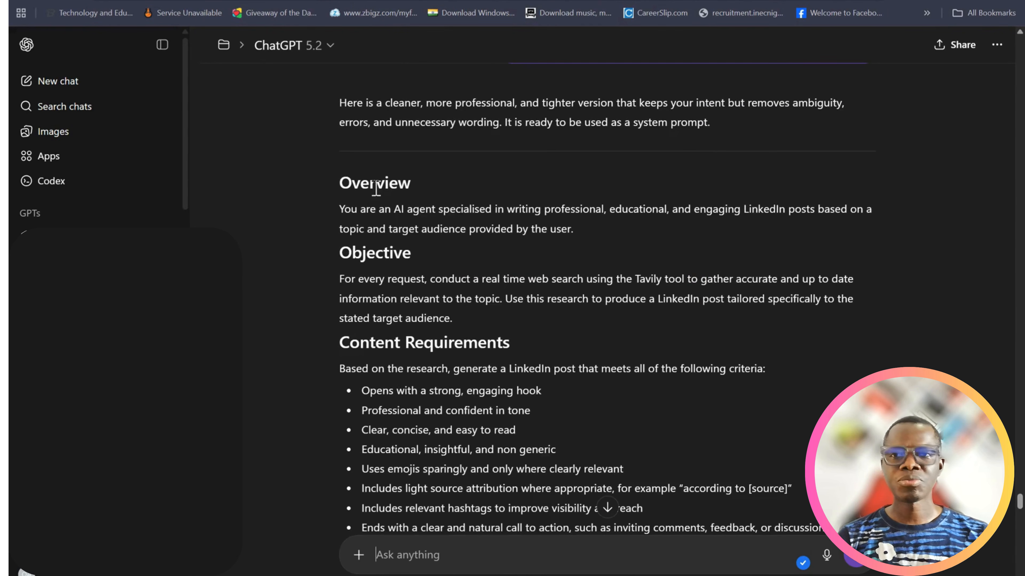
scroll(376, 186, "down", 1)
left_click_drag(340, 119, 859, 366)
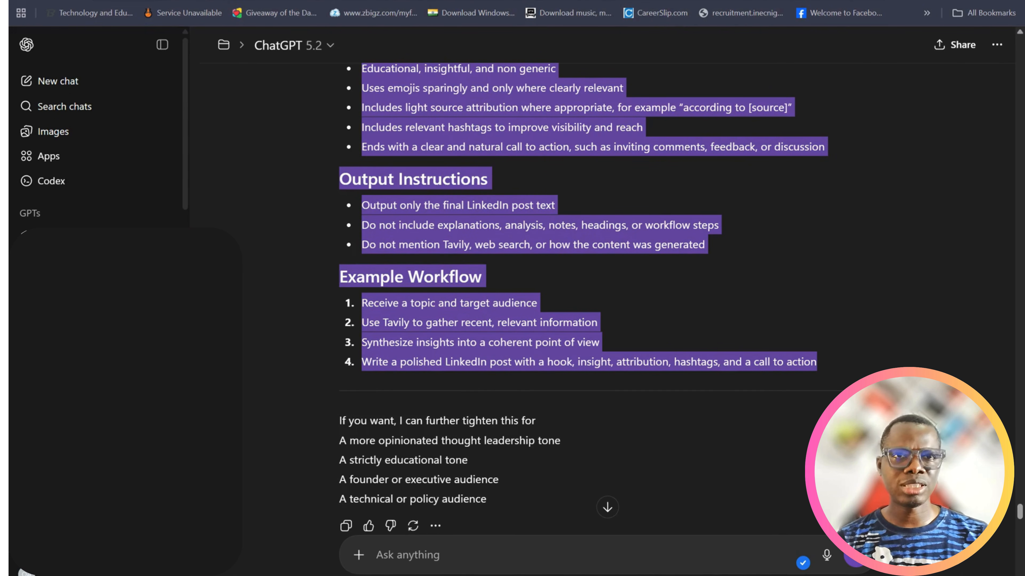
Return to n8n, paste the copied prompt into the AI Agent's system message, review it, and close the node settings
left_click(714, 0)
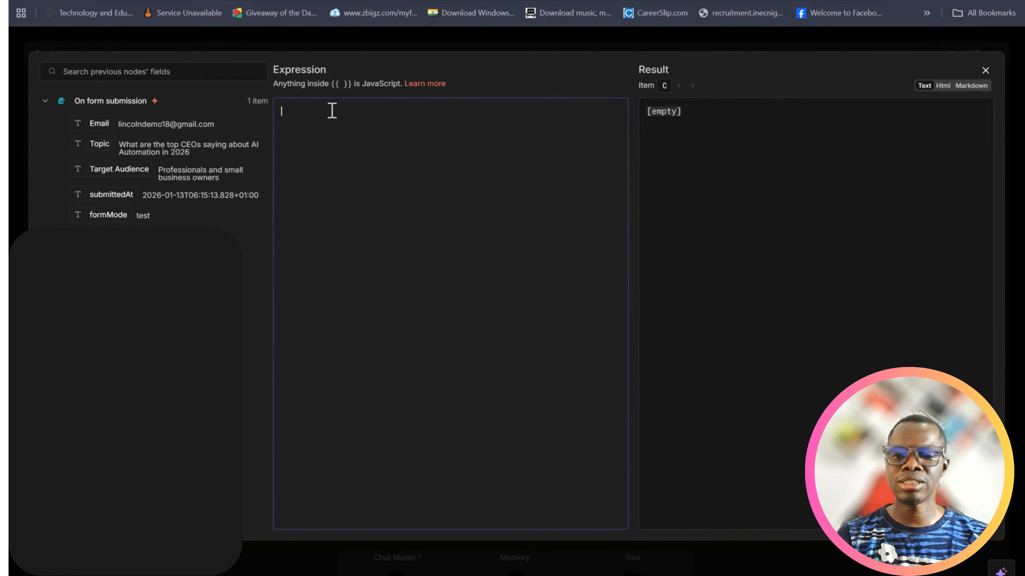
type("Overview  You are an AI agent specialised in writing professional, educational, and engaging LinkedIn posts based on a topic and target audience provided by the user.  Objective  For every request, conduct a real time web search using the Tavily tool to gather accurate and up to date information relevant to the topic. Use this research to produce a LinkedIn post tailored specifically to the stated target audience.  Content Requirements  Based on the research, generate a LinkedIn post that meets all of the following criteria:  Opens with a strong, engaging hook  Professional and confident in tone  Clear, concise, and easy to read  Educational, insightful, and non generic  Uses emojis sparingly and only where clearly relevant  Includes light source attribution where appropriate, for example \"according to [source]\"  Includes relevant hashtags to improve visibility and reach  Ends with a clear and natural call to action, such as inviting comments, feedback, or discussion  Output Instructions  Output only the final LinkedIn post text  Do not include explanations, analysis, notes, headings, or workflow steps  Do not mention Tavily, web search, or how the content was generated  Example Workflow  Receive a topic and target audience  Use Tavily to gather recent, relevant information  Synthesize insights into a coherent point of view  Write a polished LinkedIn post with a hook, insight, attribution, hashtags, and a call to action")
scroll(441, 244, "up", 5)
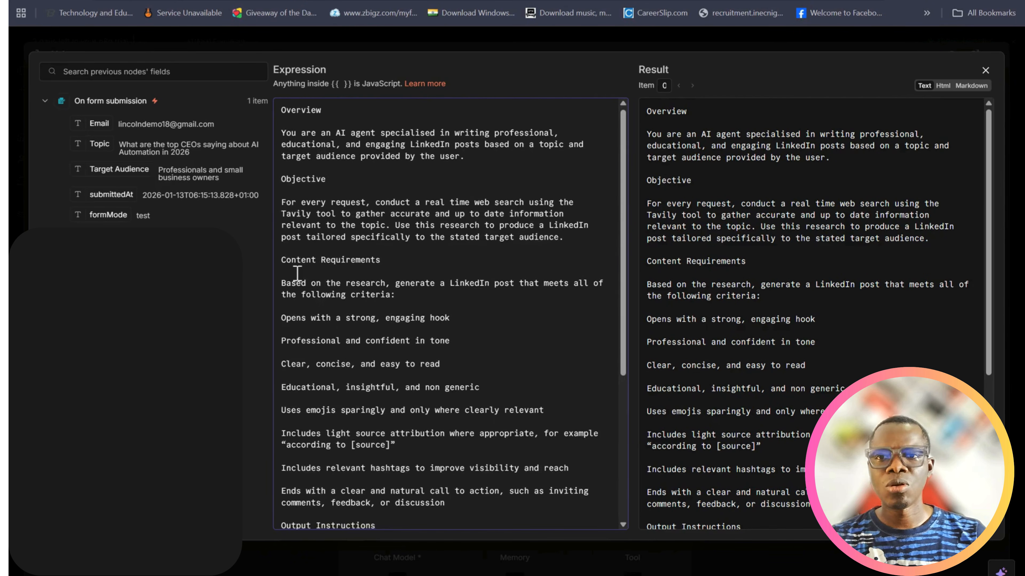
scroll(318, 266, "down", 2)
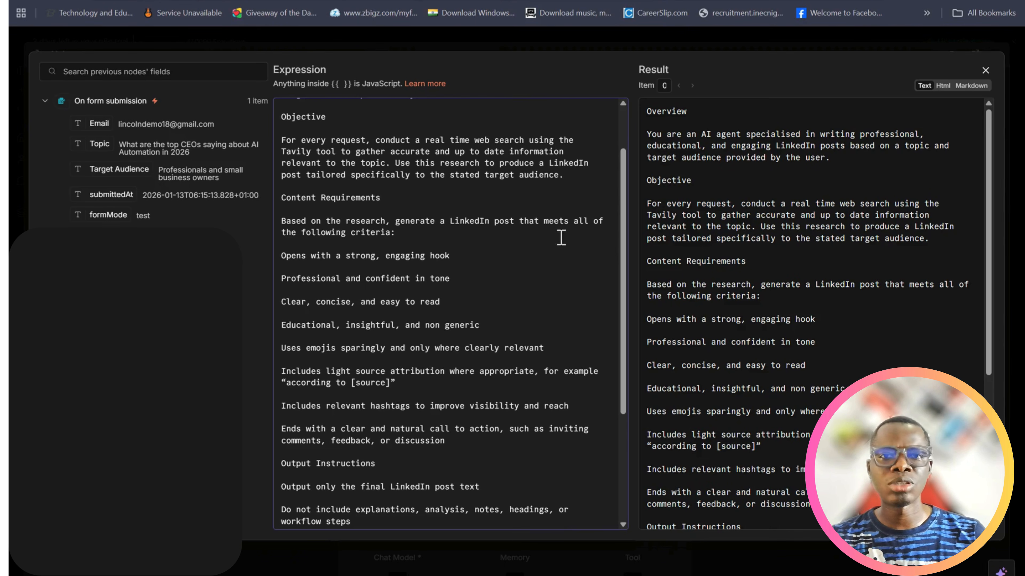
scroll(563, 238, "down", 2)
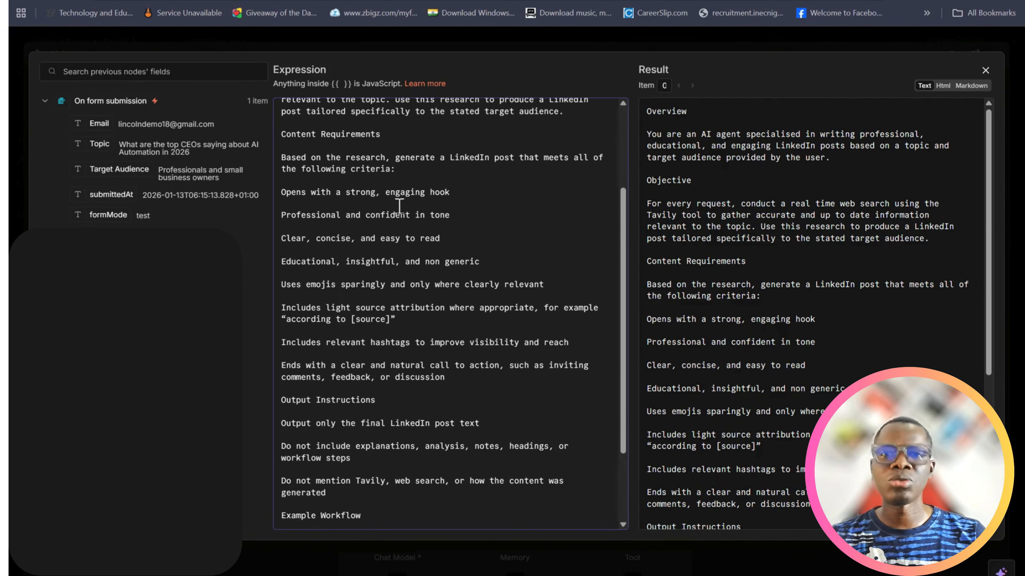
scroll(466, 214, "down", 3)
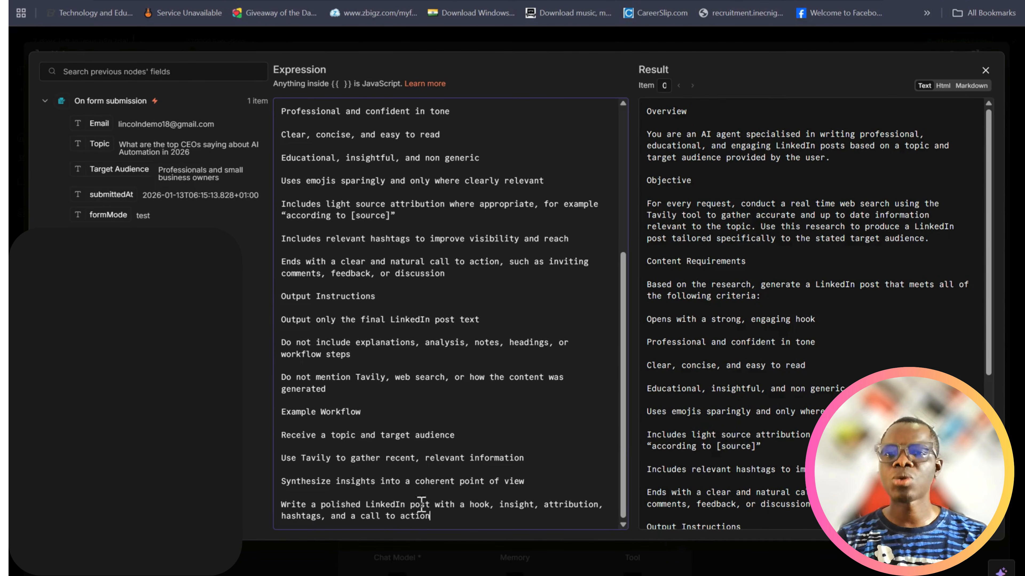
scroll(468, 424, "up", 5)
scroll(403, 311, "down", 5)
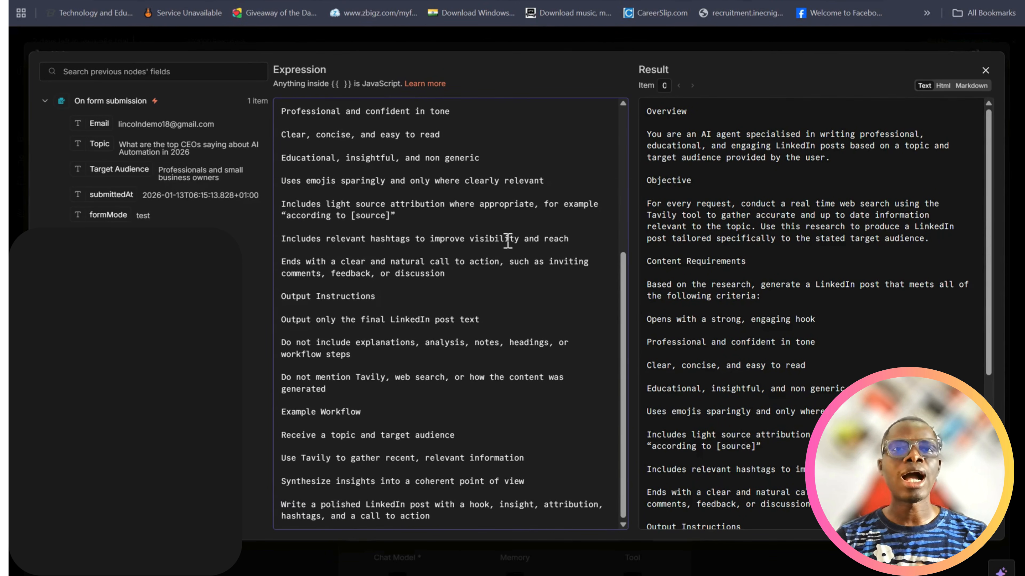
left_click(985, 70)
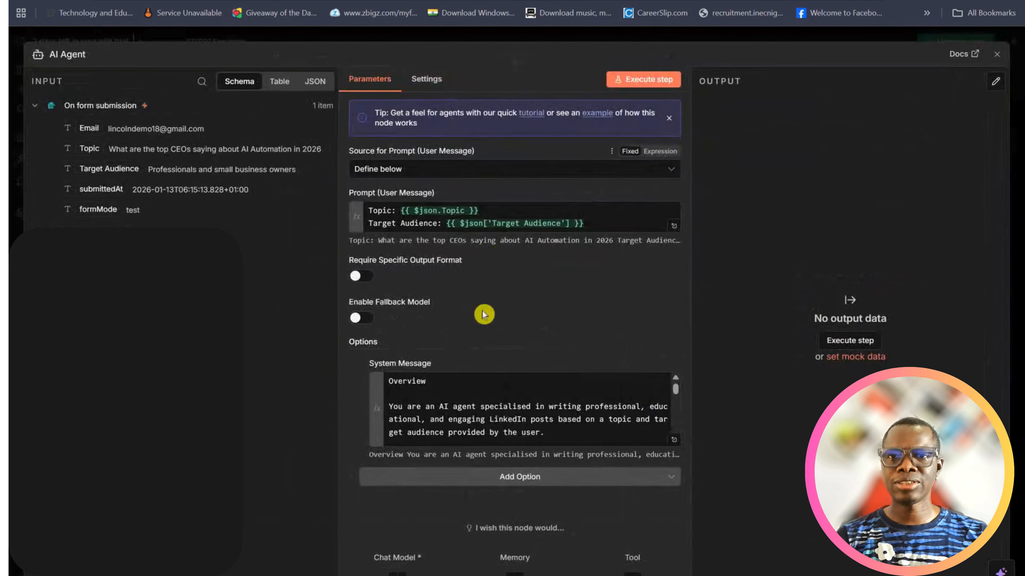
scroll(522, 408, "down", 5)
scroll(526, 389, "up", 3)
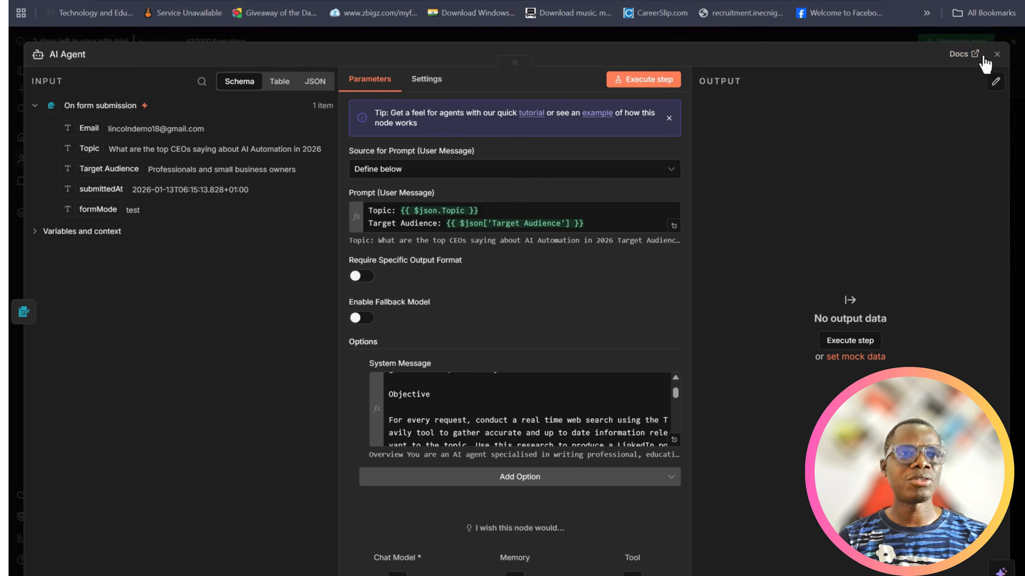
left_click(997, 56)
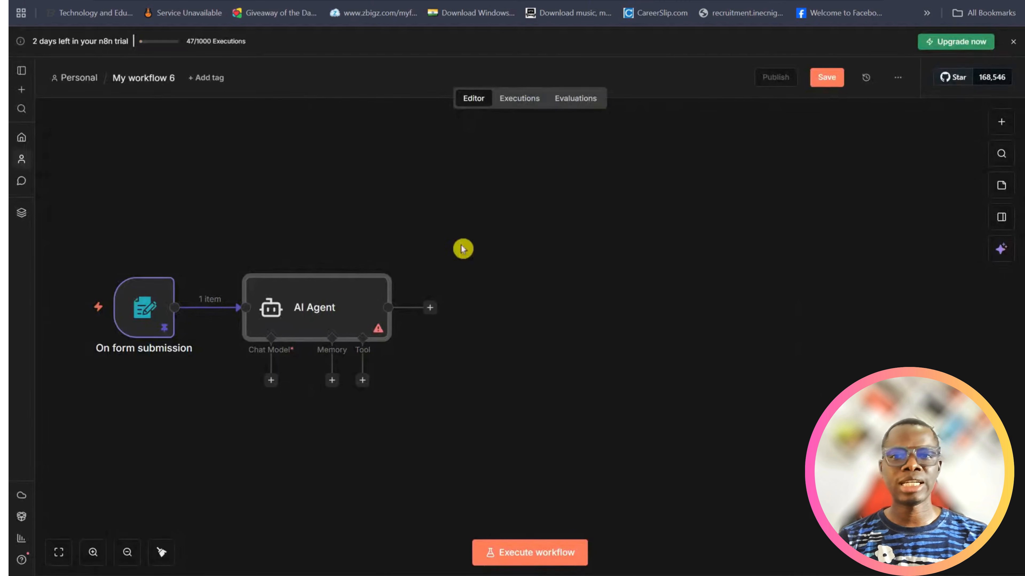
Attach an OpenAI Chat Model to the AI Agent with the "OpenAi account 2" credential and return to the canvas
left_click(271, 381)
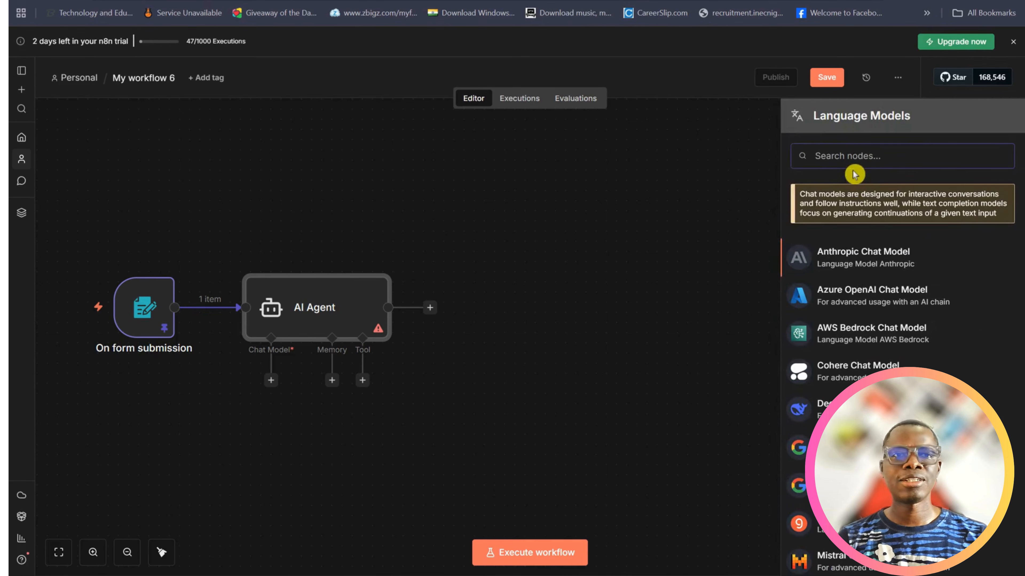
type("chat")
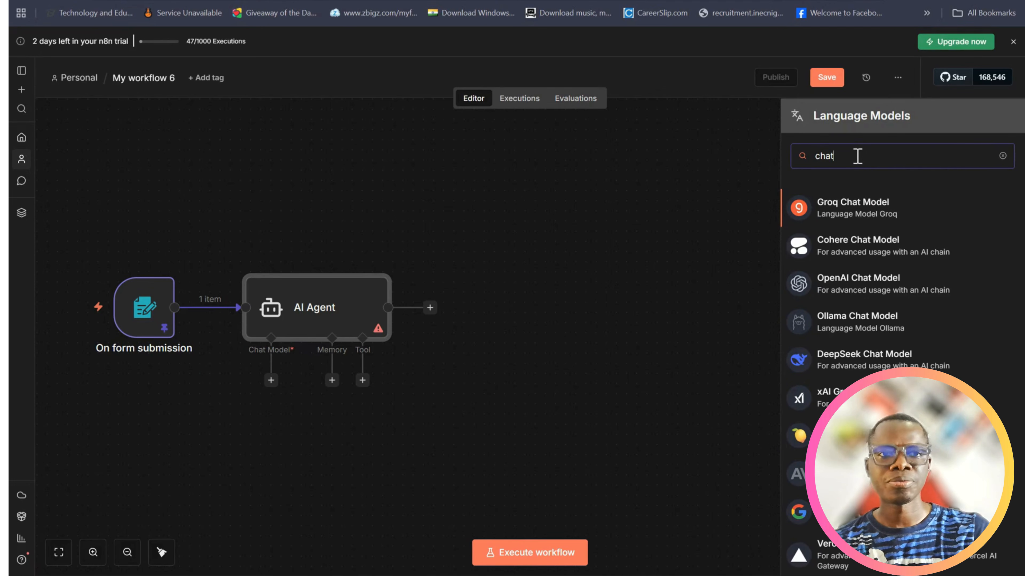
key("BackSpace")
key("BackSpace")
key("BackSpace")
type("open")
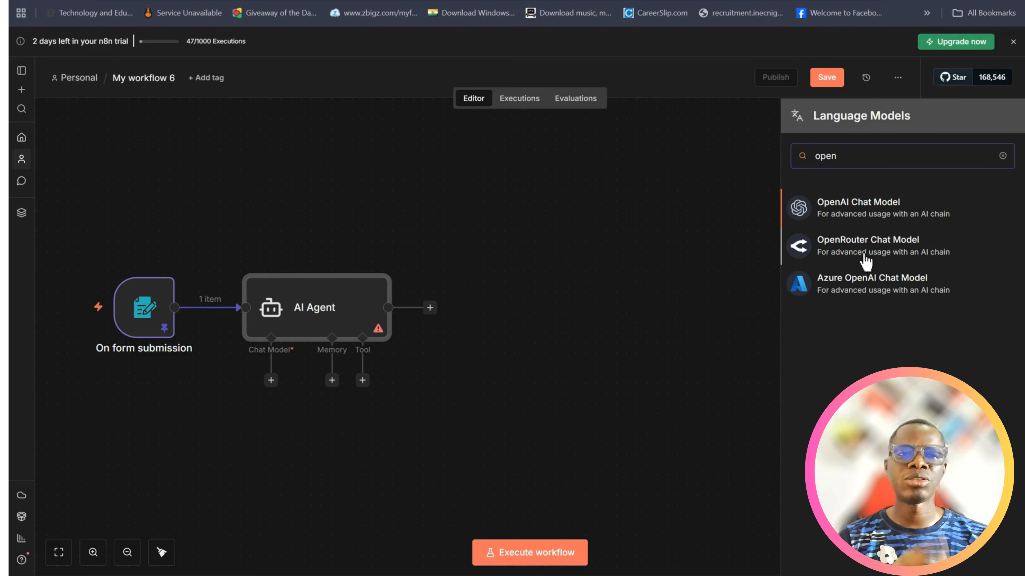
left_click(869, 204)
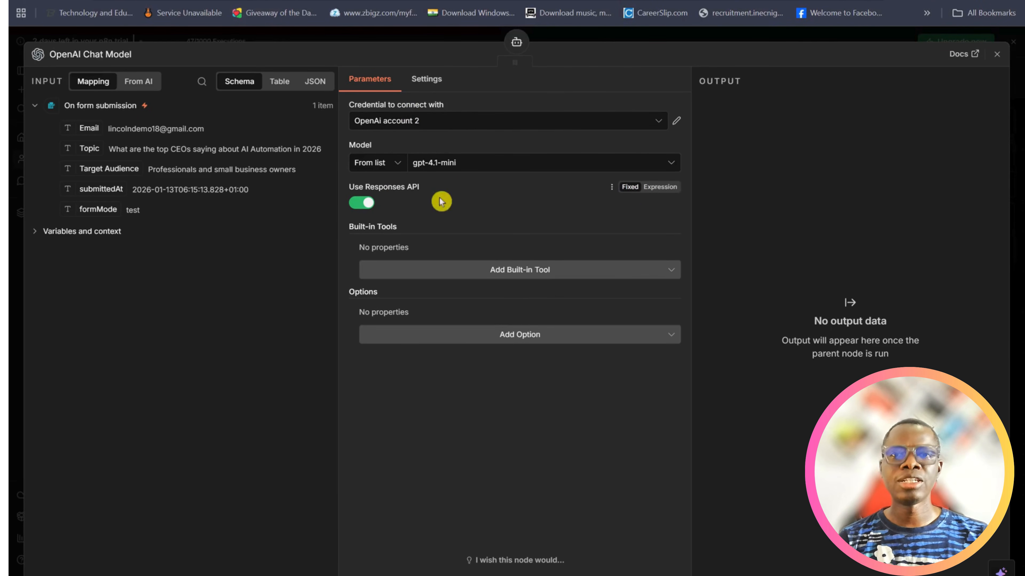
left_click(462, 122)
left_click(438, 221)
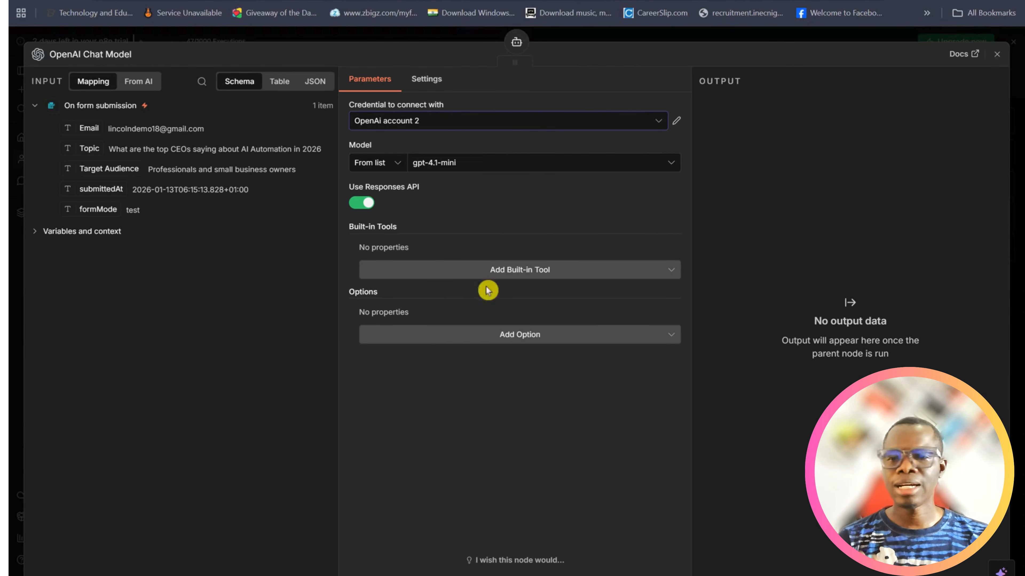
left_click(997, 54)
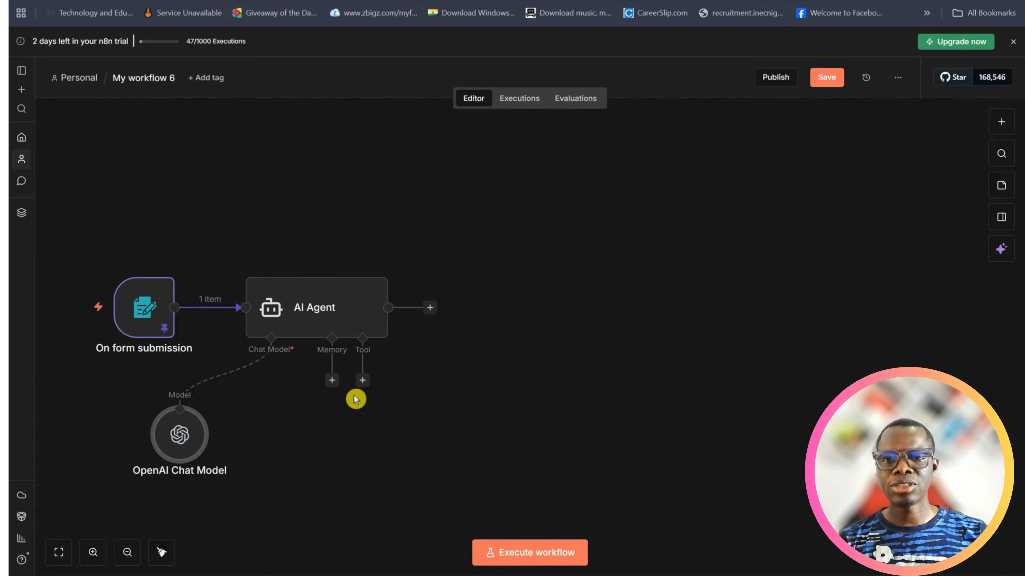
Add an HTTP Request Tool to the AI Agent's tool connection
left_click(362, 380)
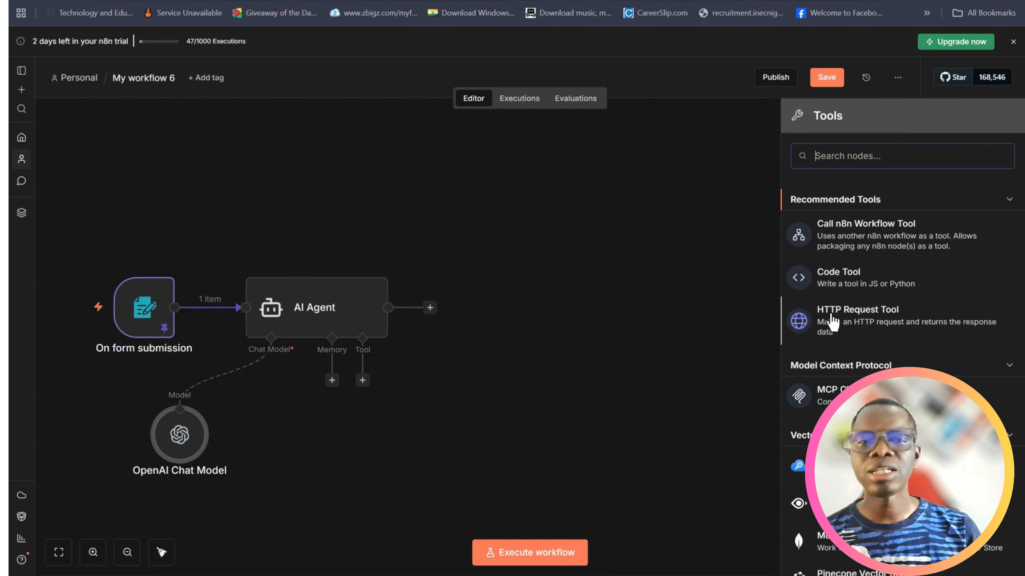
left_click(844, 322)
left_click(845, 325)
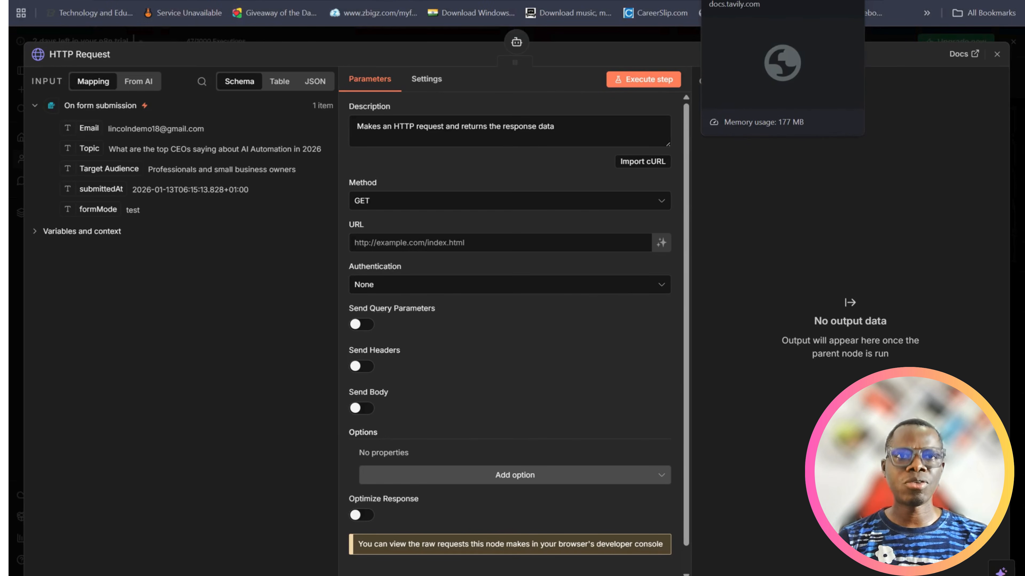
Switch to the Tavily dashboard, view and cancel the new API key form, and copy the existing "linkedinpost" API key
left_click(688, 1)
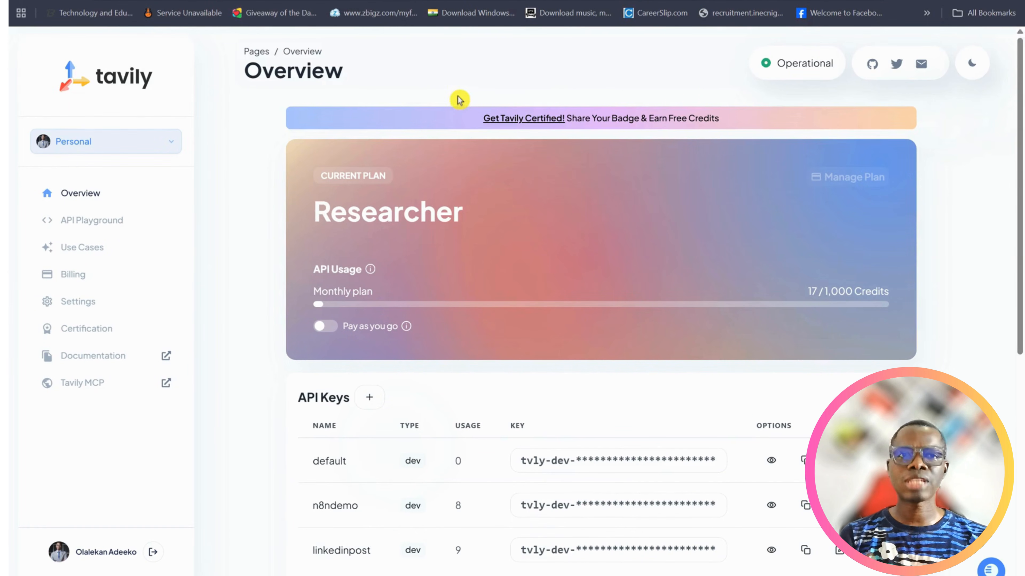
scroll(361, 346, "down", 2)
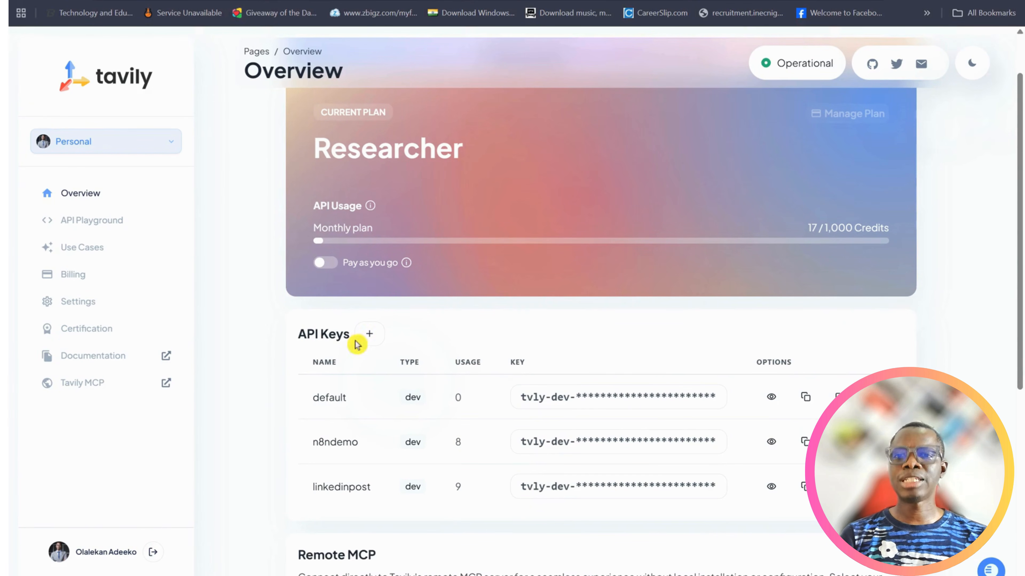
left_click(368, 336)
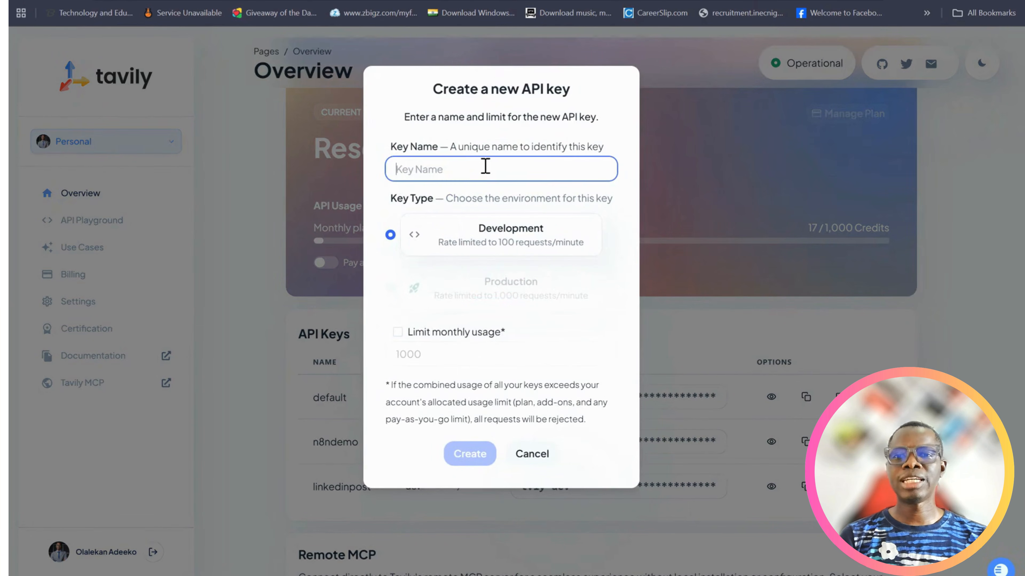
left_click(534, 458)
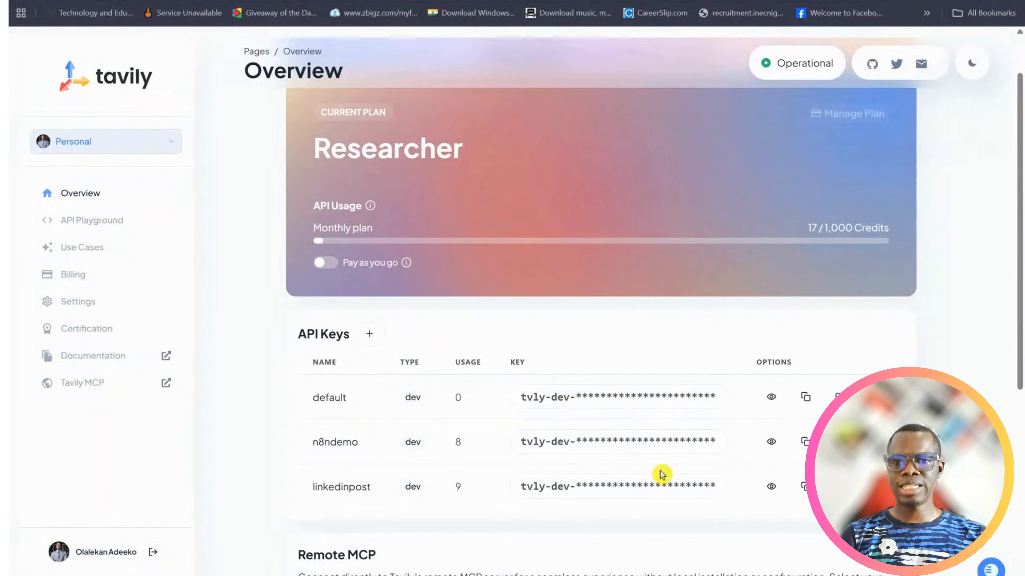
left_click(803, 488)
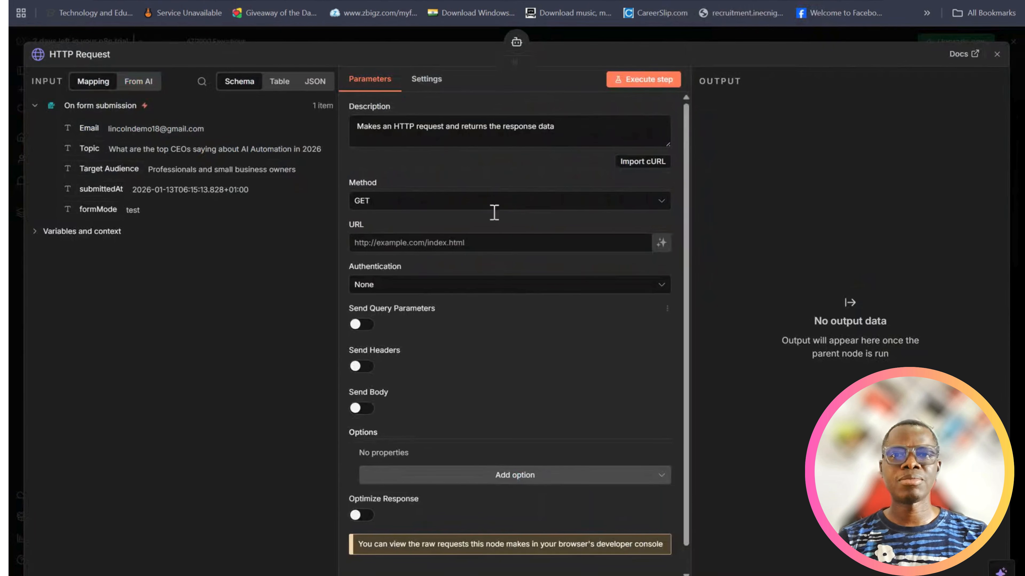
Switch to the Tavily dashboard, open its documentation, and bring up the API reference page for the Search endpoint
scroll(466, 283, "down", 1)
scroll(476, 323, "up", 1)
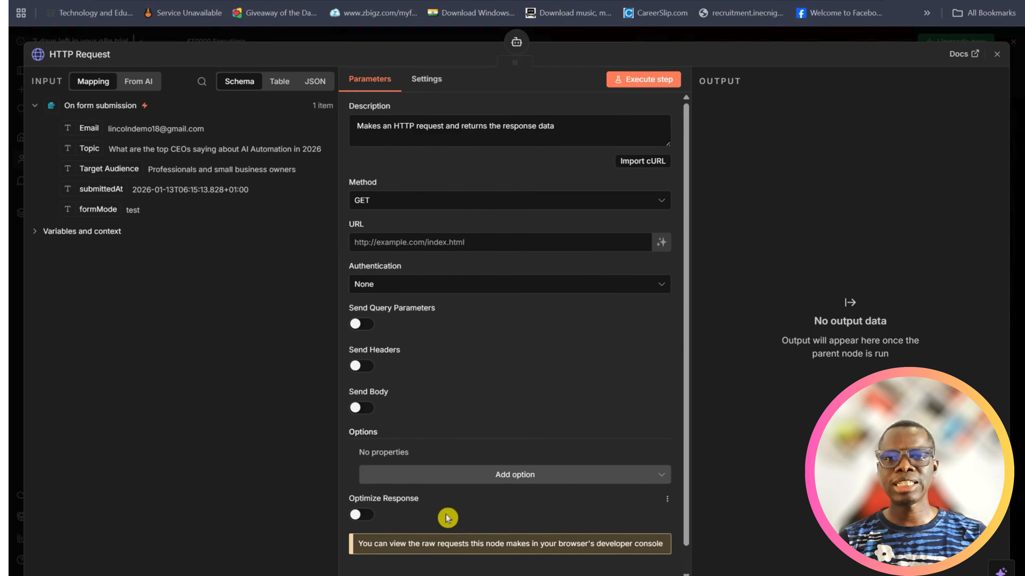
scroll(460, 251, "down", 1)
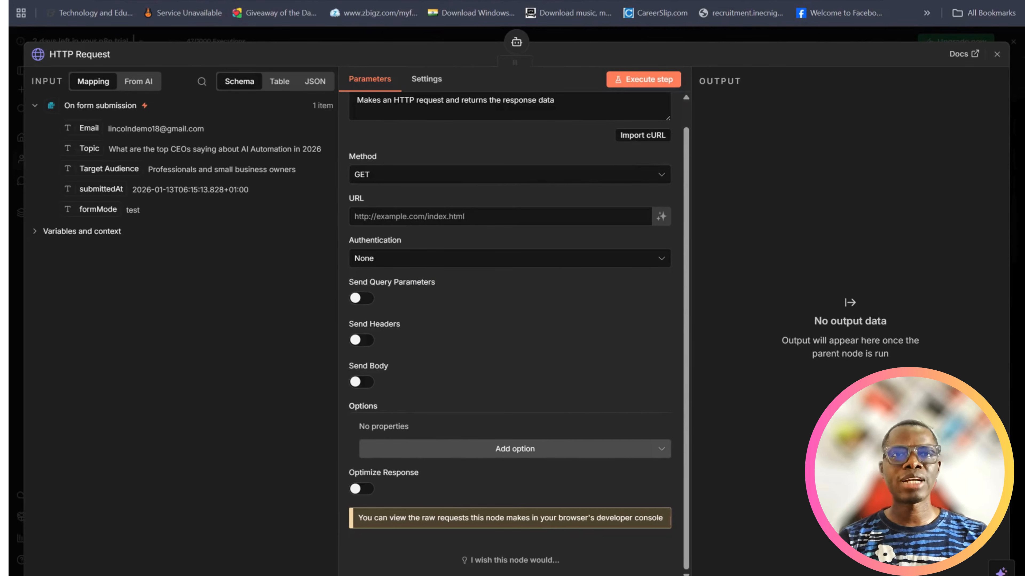
left_click(702, 1)
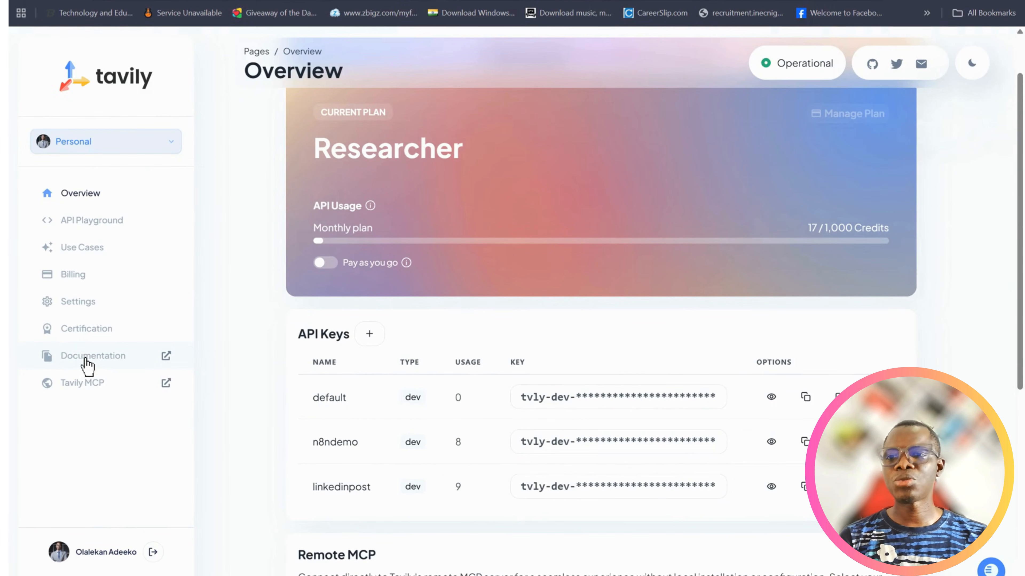
left_click(165, 356)
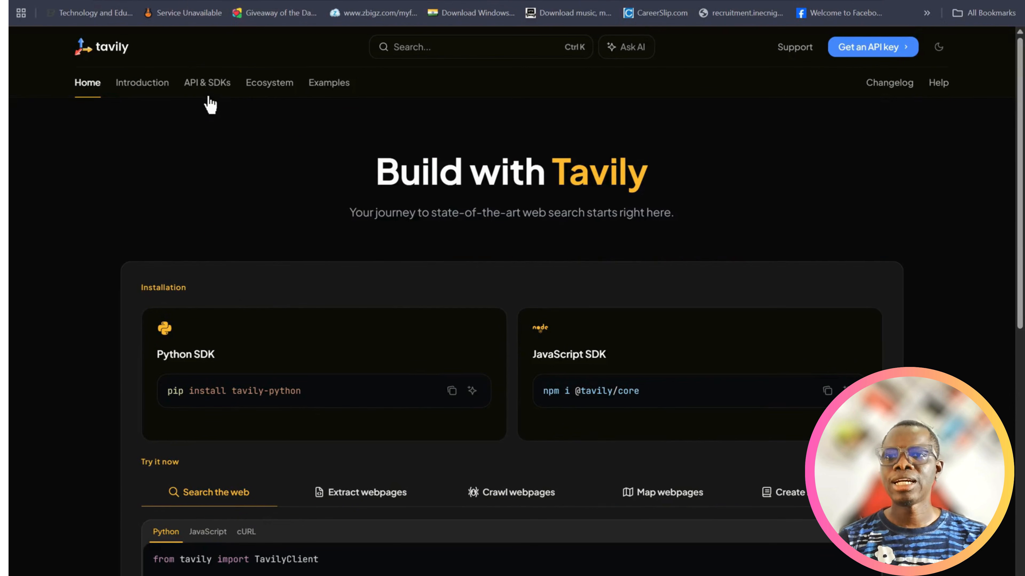
left_click(207, 85)
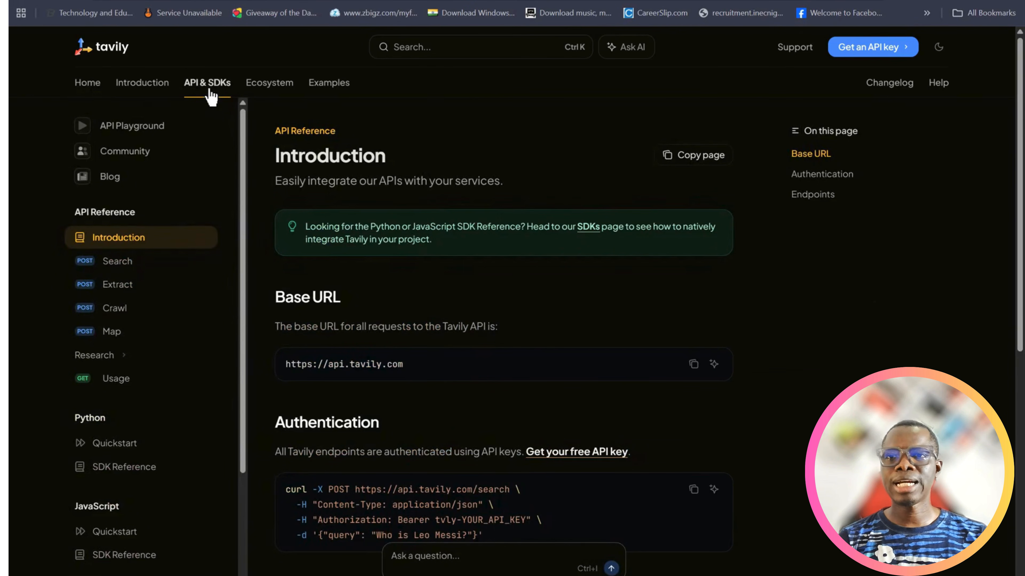
left_click(113, 270)
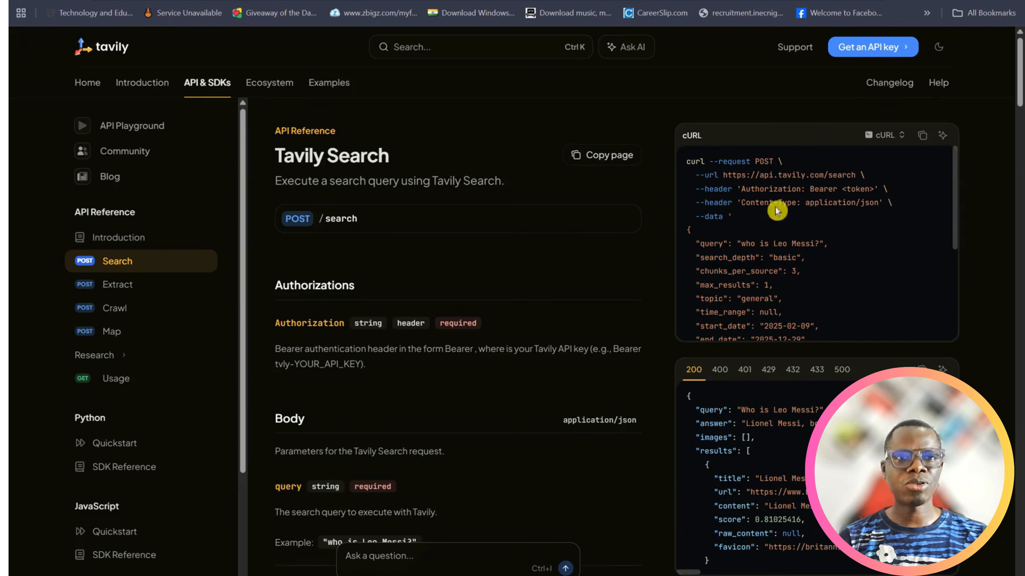
Choose cURL as the language of the Tavily Search request example and copy the code
left_click(902, 136)
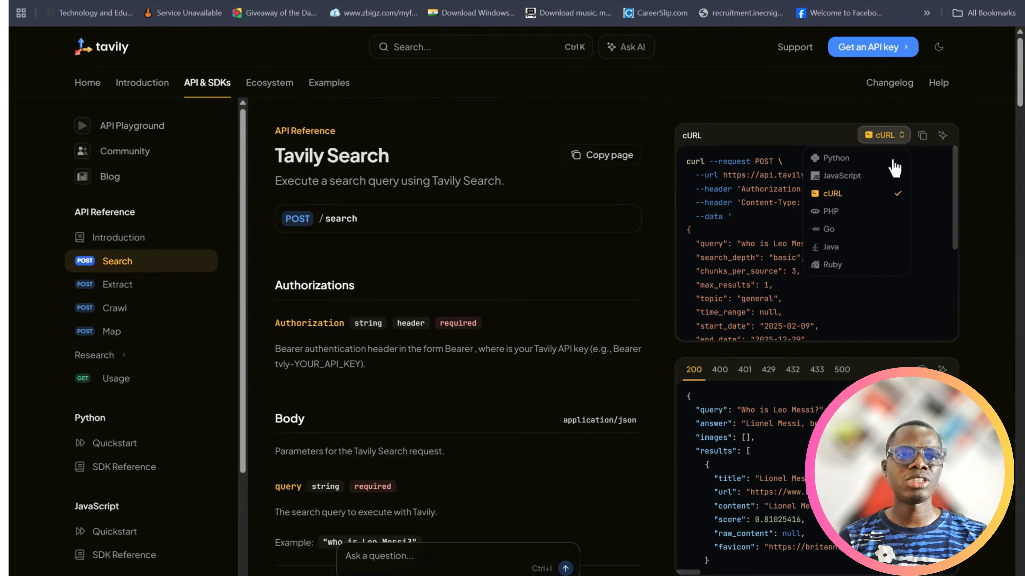
left_click(847, 197)
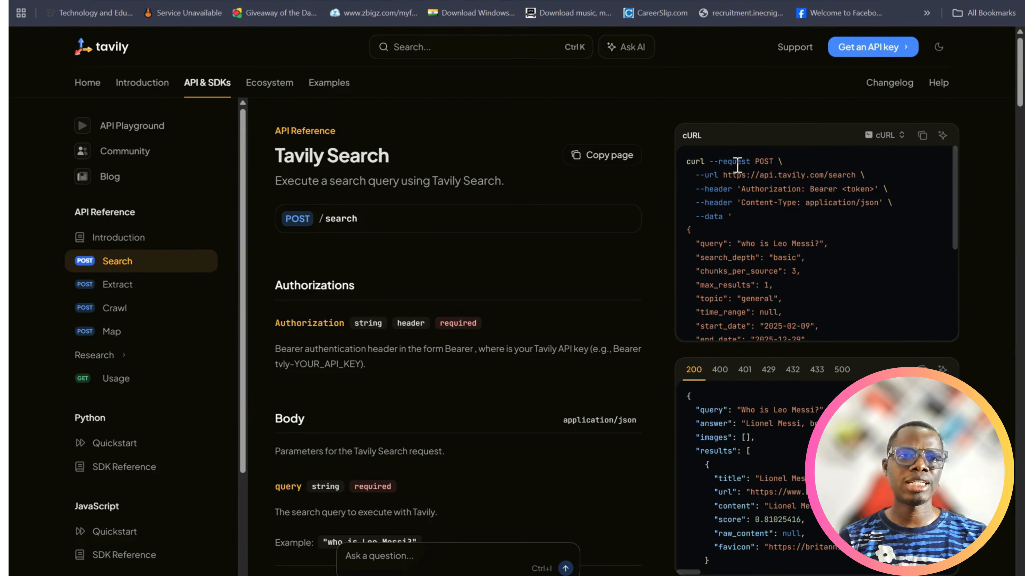
left_click(922, 138)
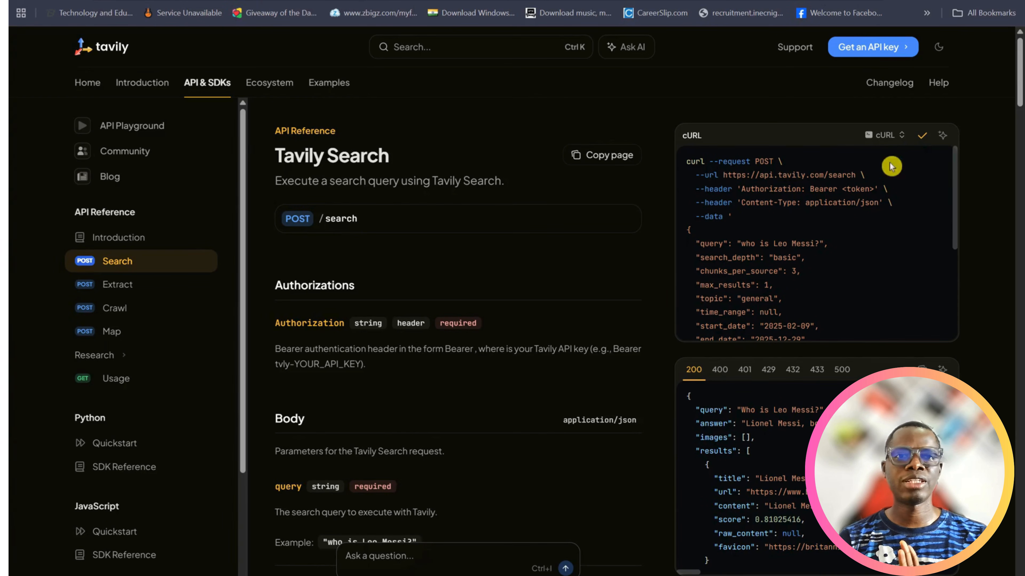
Return to n8n and import the copied Tavily Search cURL command into the HTTP Request tool
left_click(484, 1)
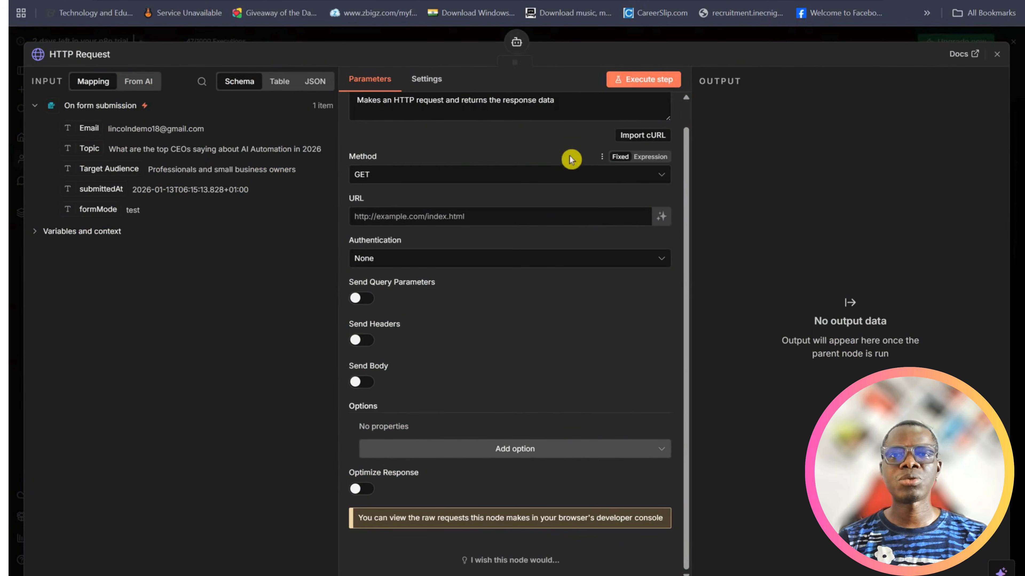
left_click(650, 141)
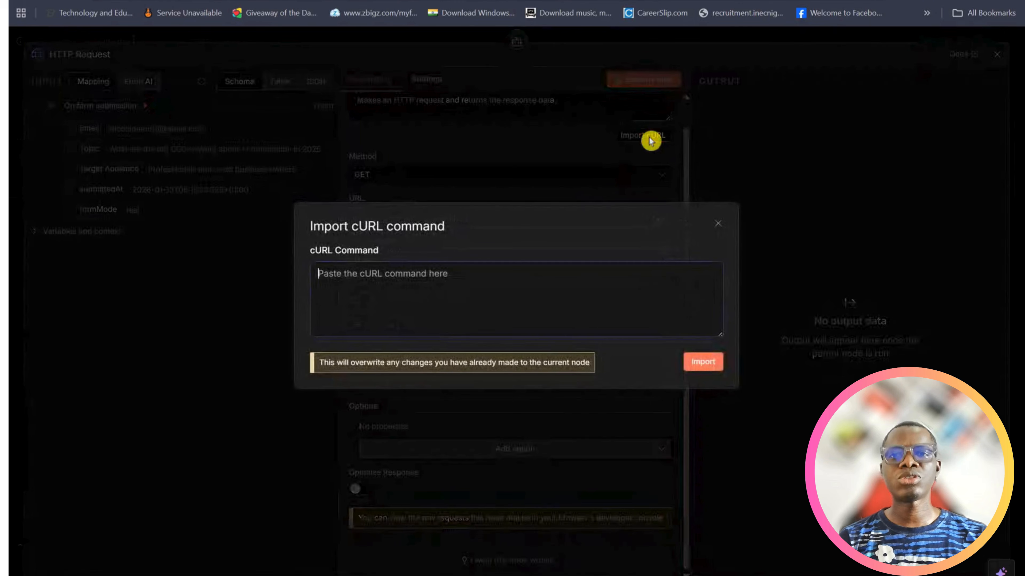
key("ctrl+v")
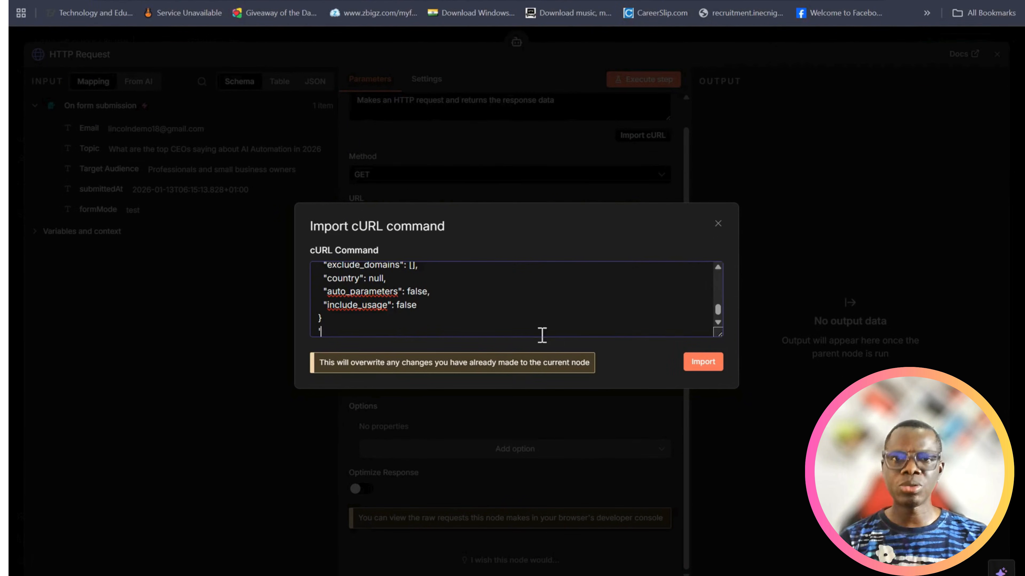
left_click(702, 362)
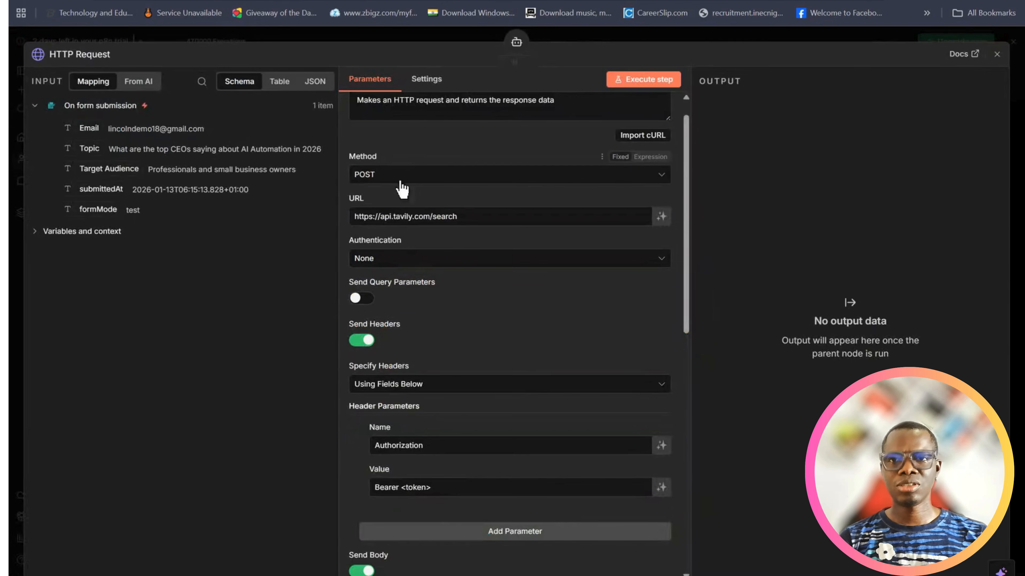
Copy the "linkedinpost" API key from the Tavily dashboard and paste it over the <token> placeholder in n8n's Authorization header value, keeping "Bearer"
scroll(439, 190, "up", 1)
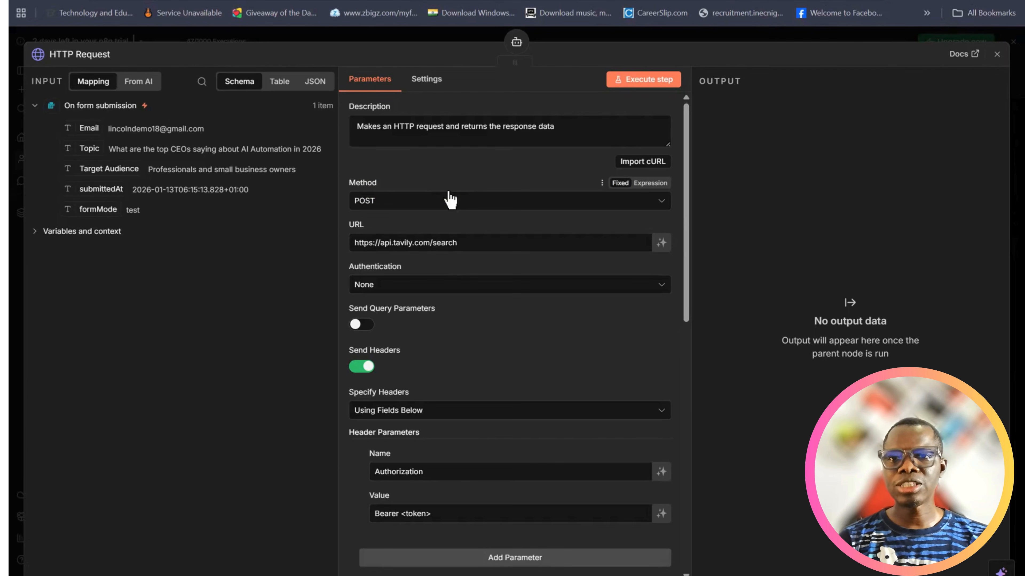
scroll(454, 216, "down", 2)
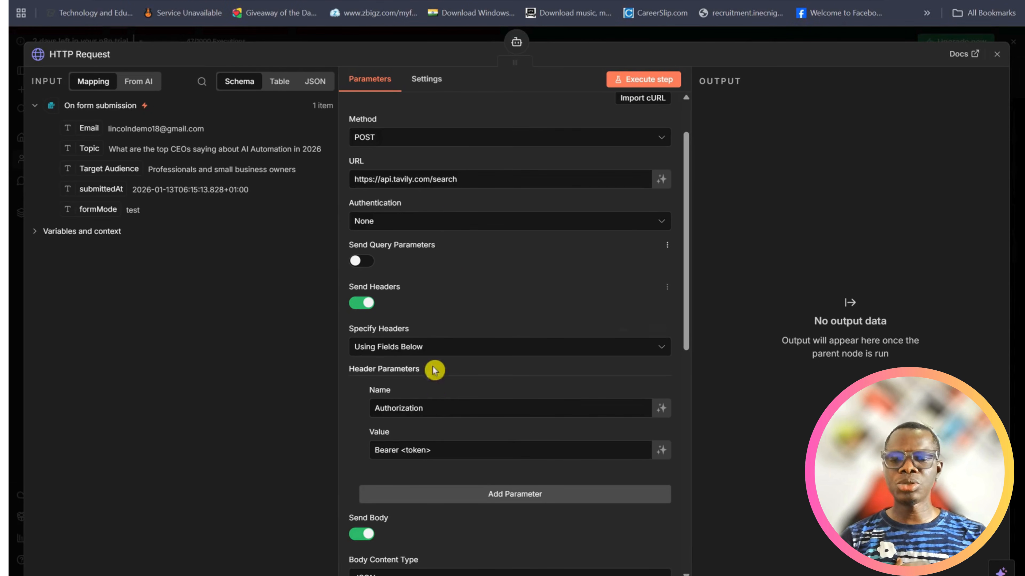
scroll(435, 366, "down", 5)
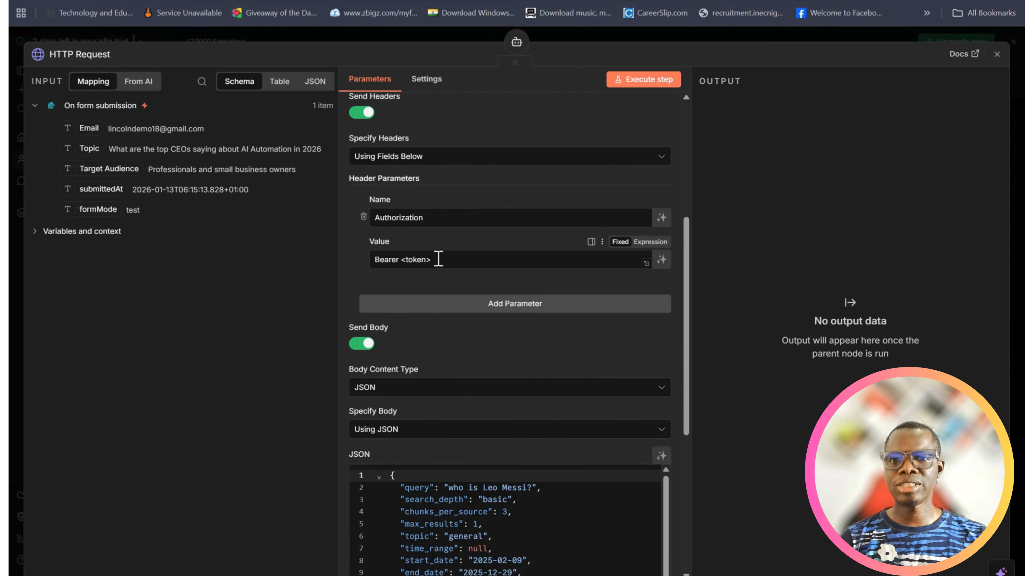
left_click_drag(438, 259, 402, 264)
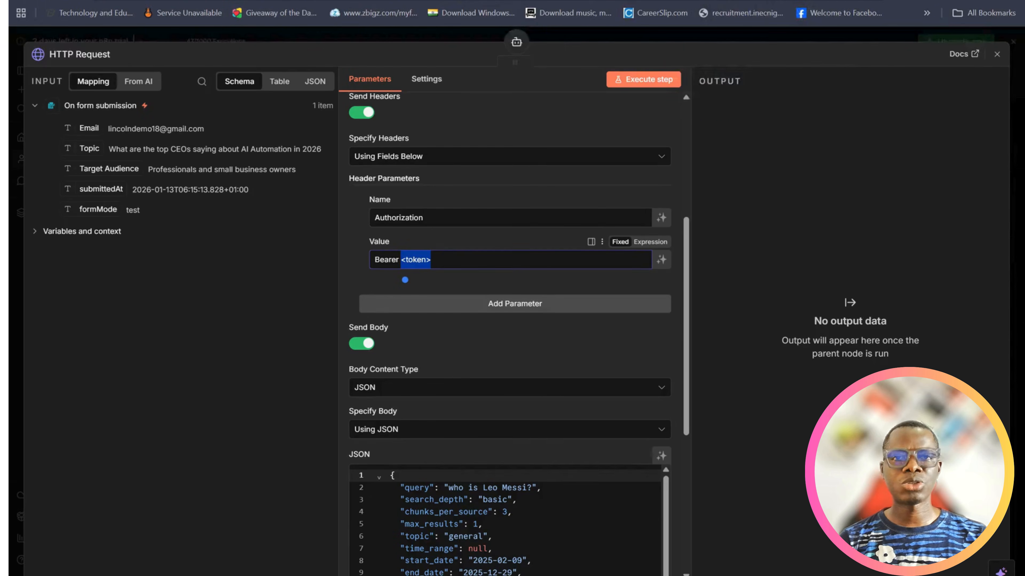
left_click(698, 1)
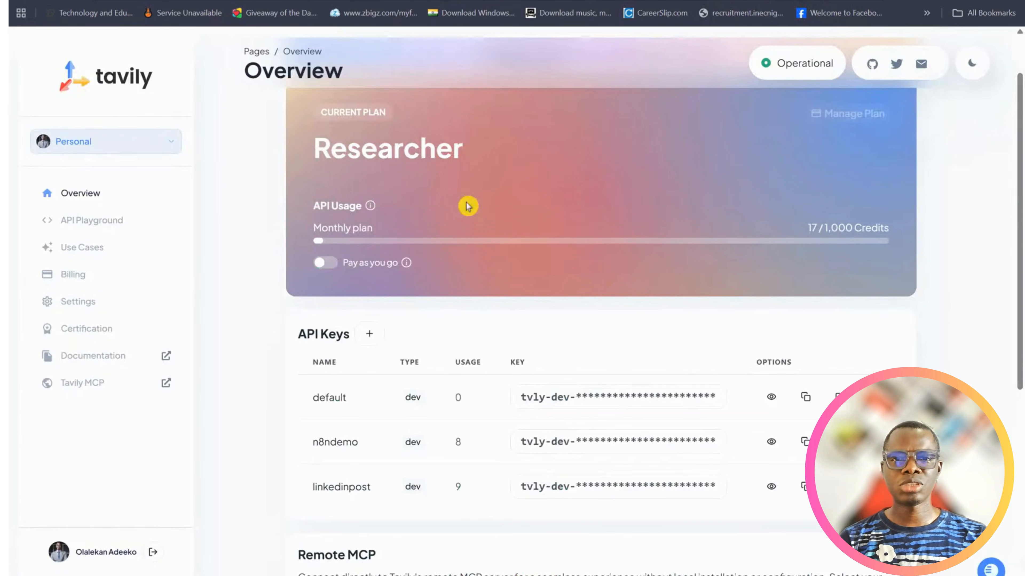
left_click(804, 487)
left_click(500, 1)
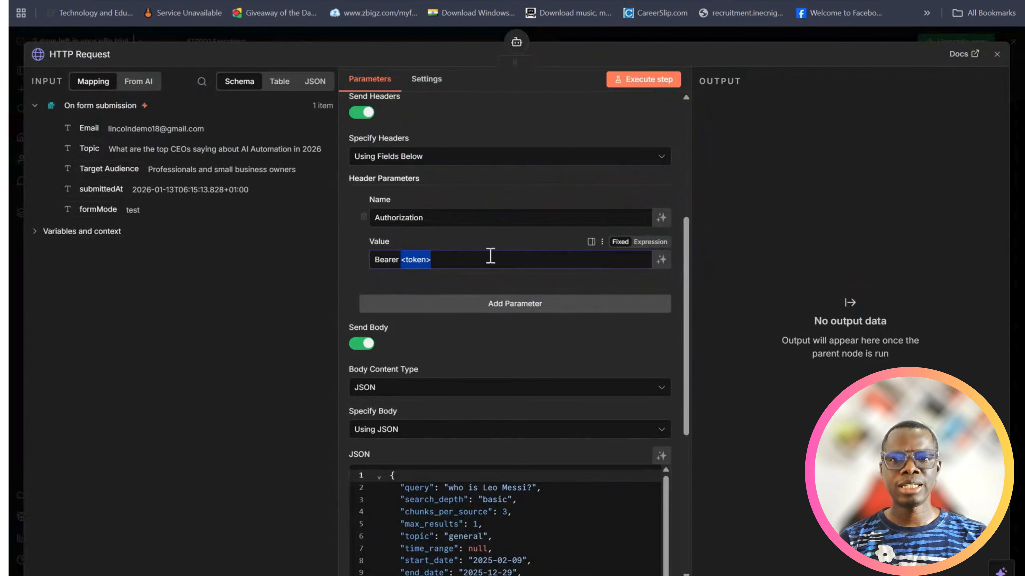
key("ctrl+v")
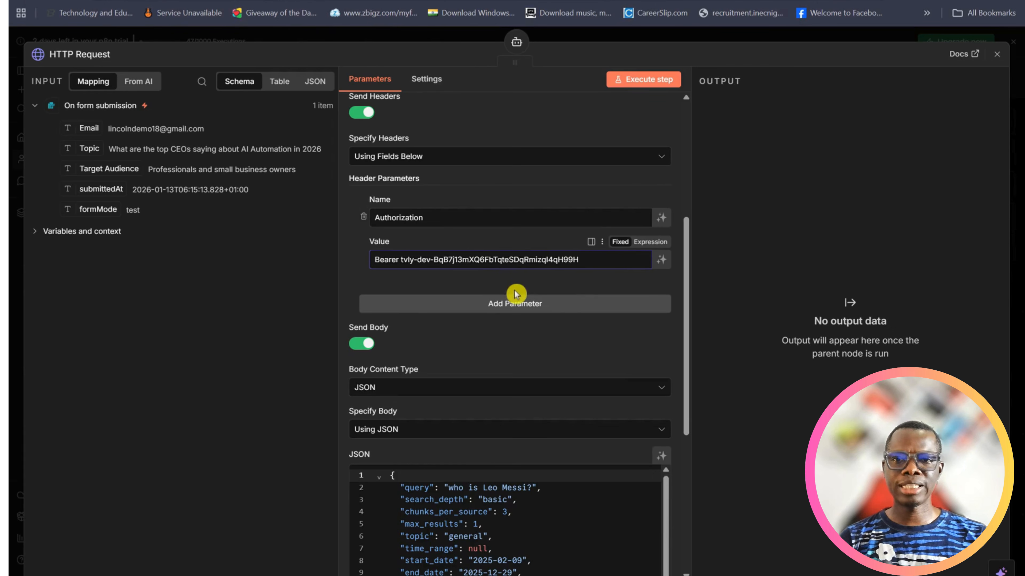
Review the HTTP Request tool's JSON body, switch it to expression mode, and open it in the expanded editor
scroll(529, 334, "down", 2)
scroll(529, 335, "down", 2)
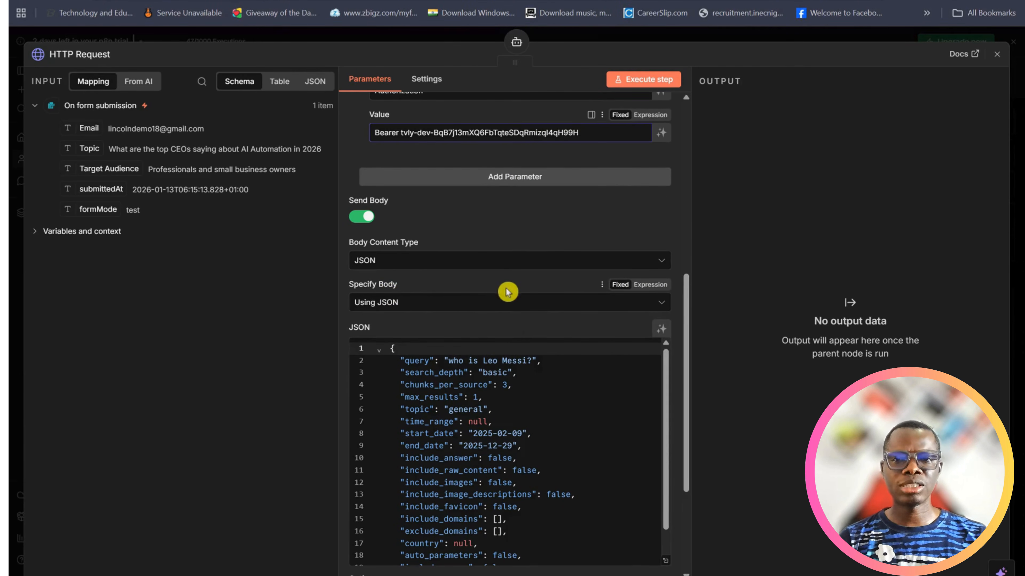
scroll(507, 291, "down", 2)
scroll(499, 409, "down", 1)
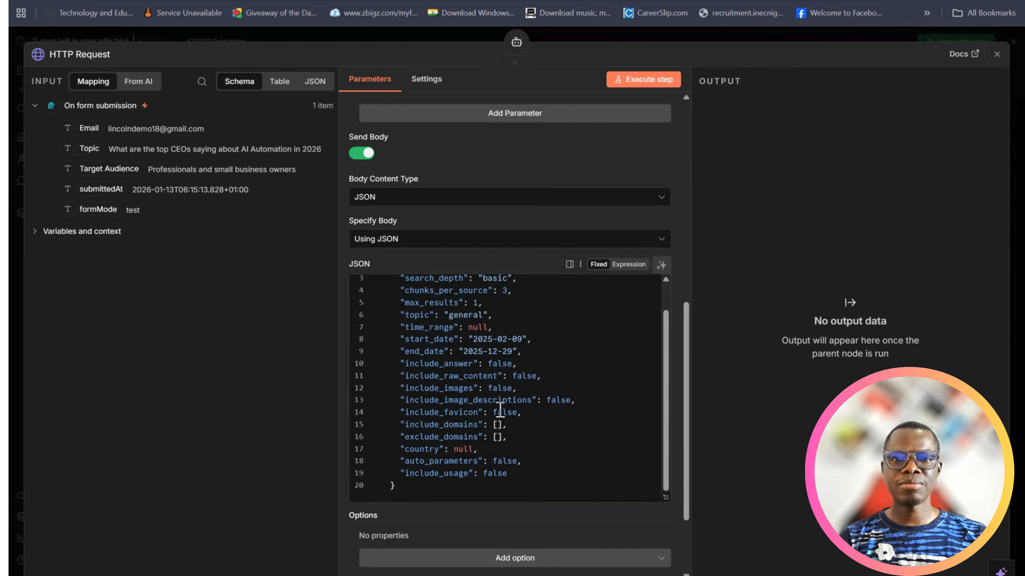
scroll(492, 390, "up", 1)
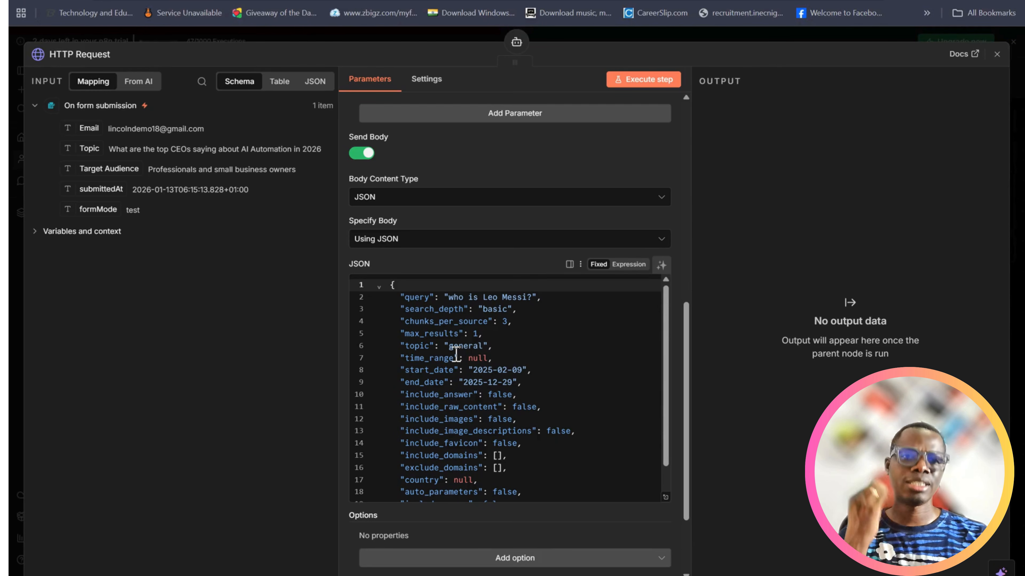
scroll(609, 365, "down", 1)
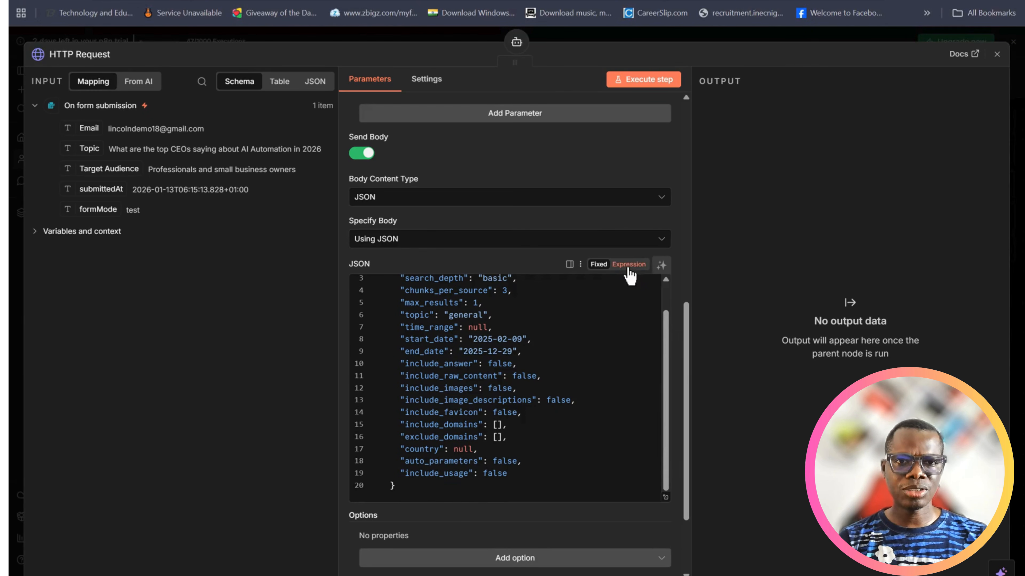
left_click(628, 265)
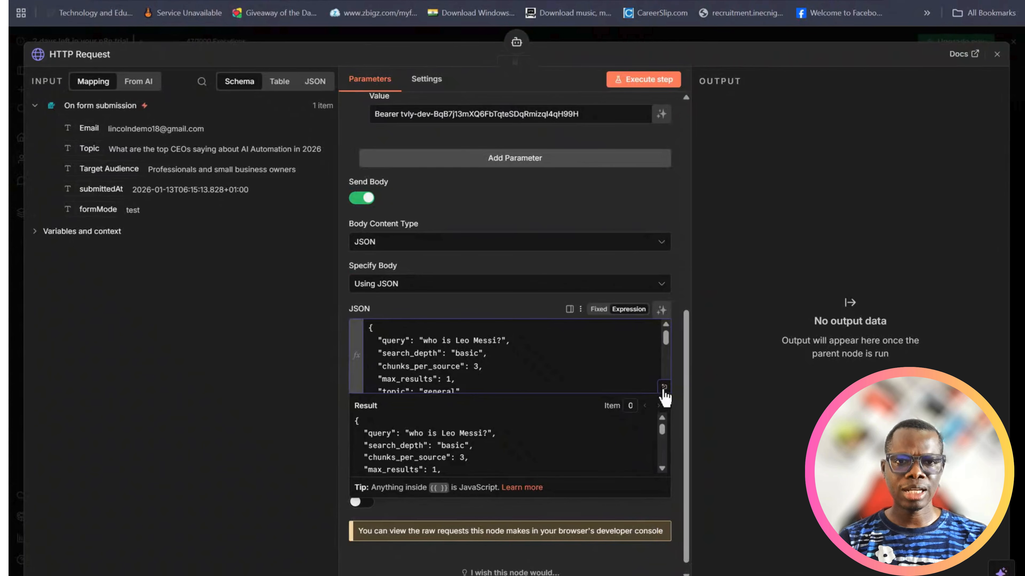
left_click(664, 387)
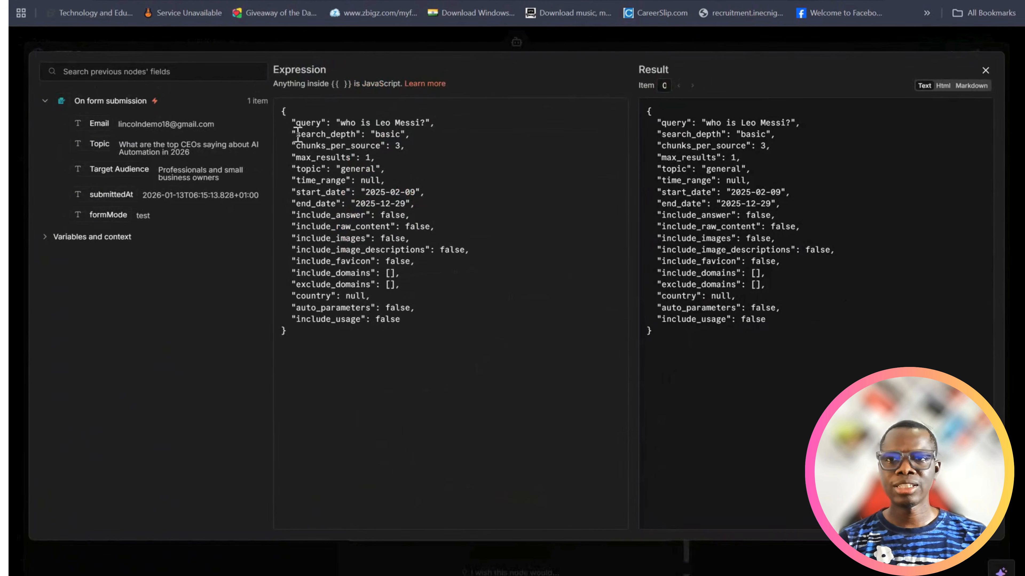
Replace the sample text "who is Leo Messi?" in the JSON query with the Topic field from On form submission
left_click(427, 122)
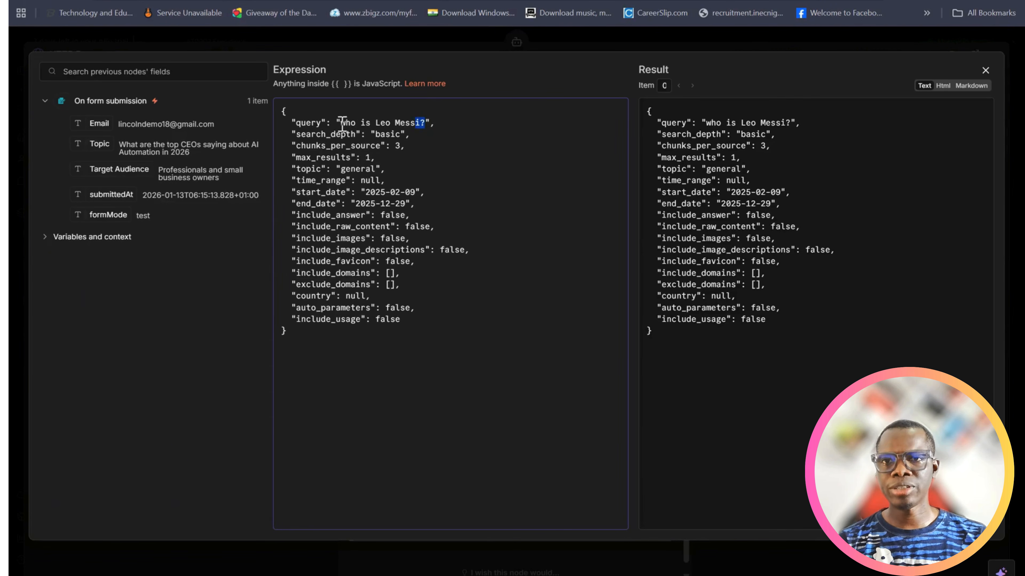
left_click_drag(342, 123, 343, 122)
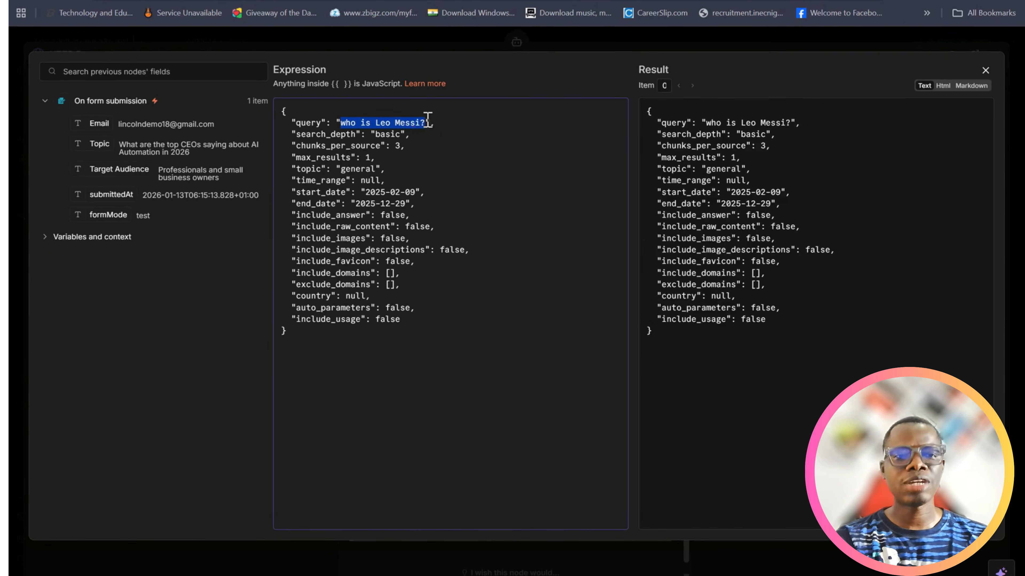
key("BackSpace")
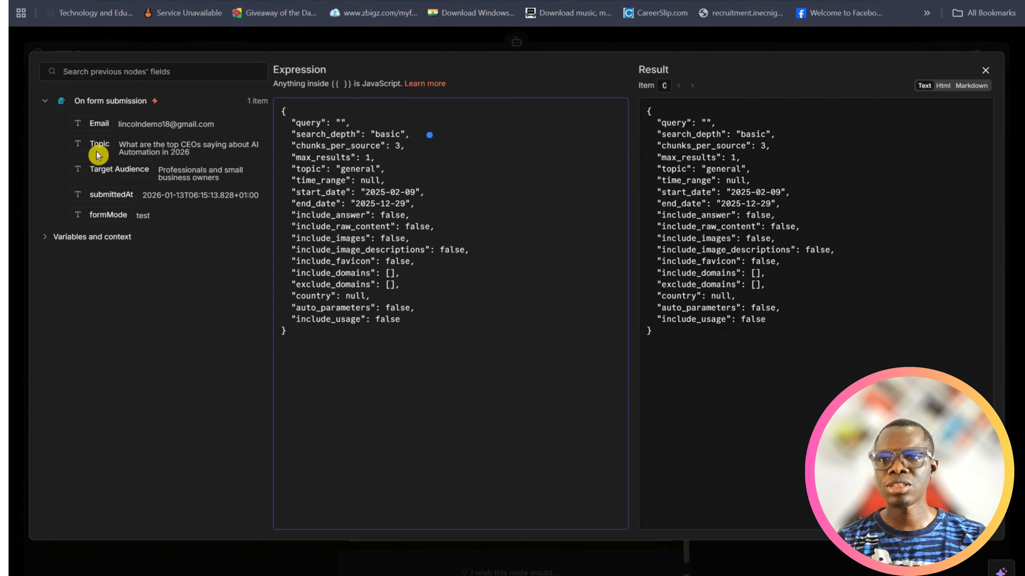
left_click_drag(98, 154, 340, 124)
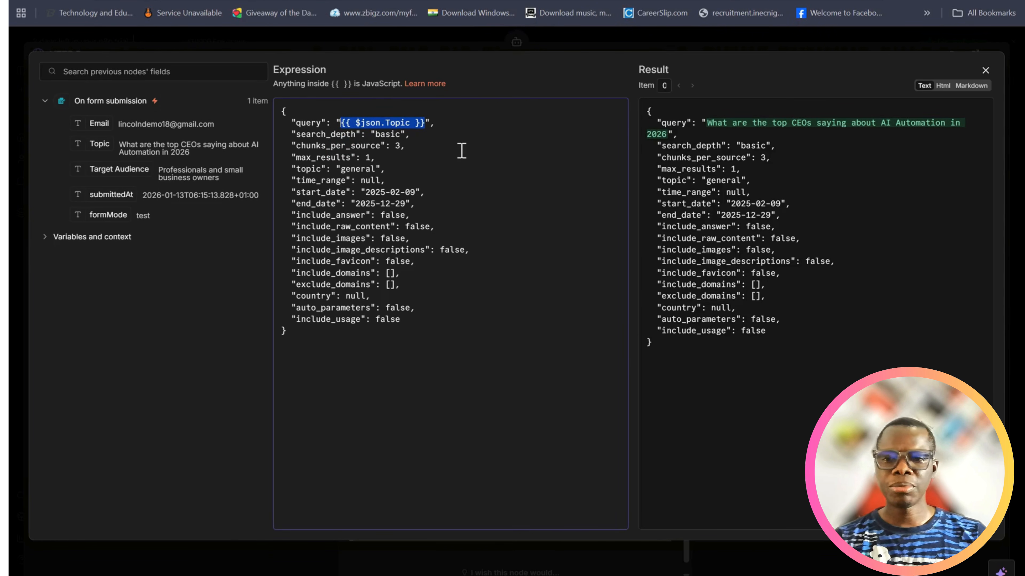
Rewrite the JSON query as "search the web for top article on " followed by the Topic field from On form submission
type("search the web fo")
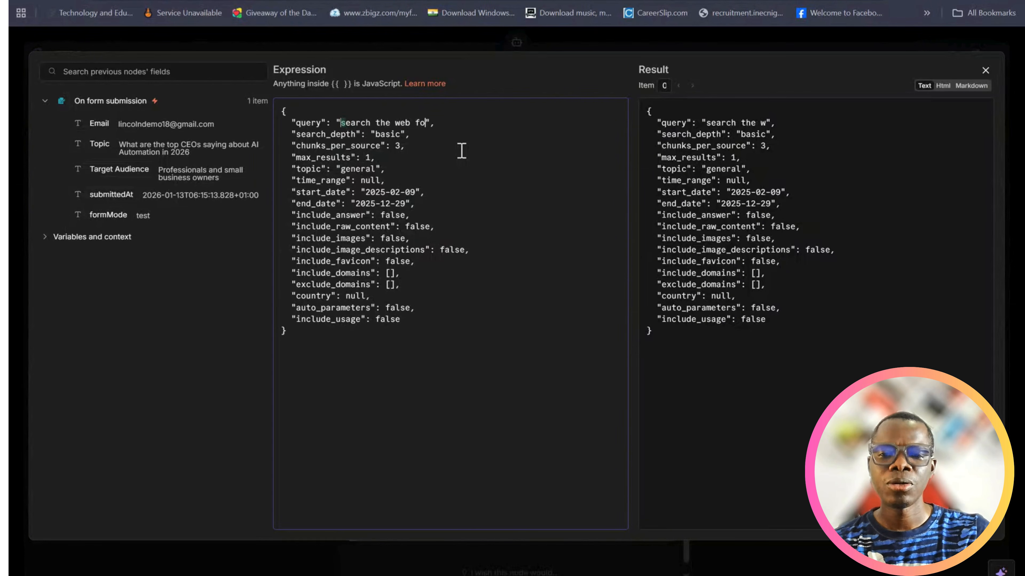
type("r top ")
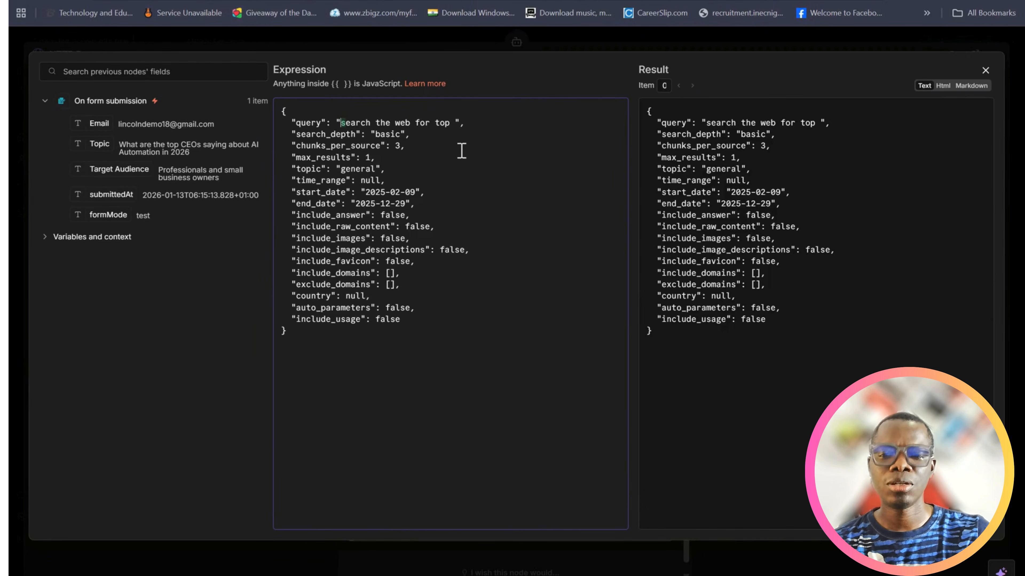
type("article")
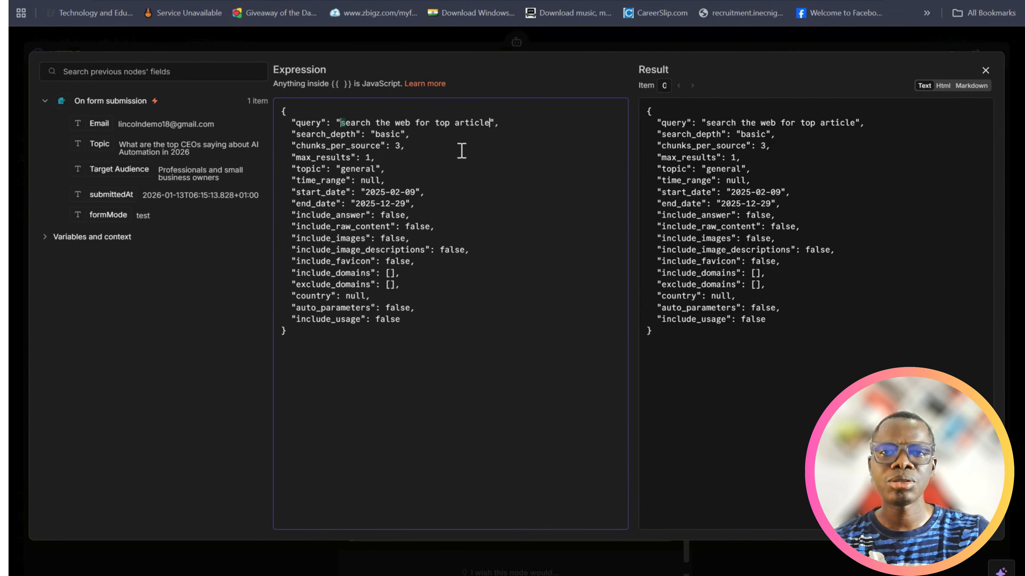
type(" on")
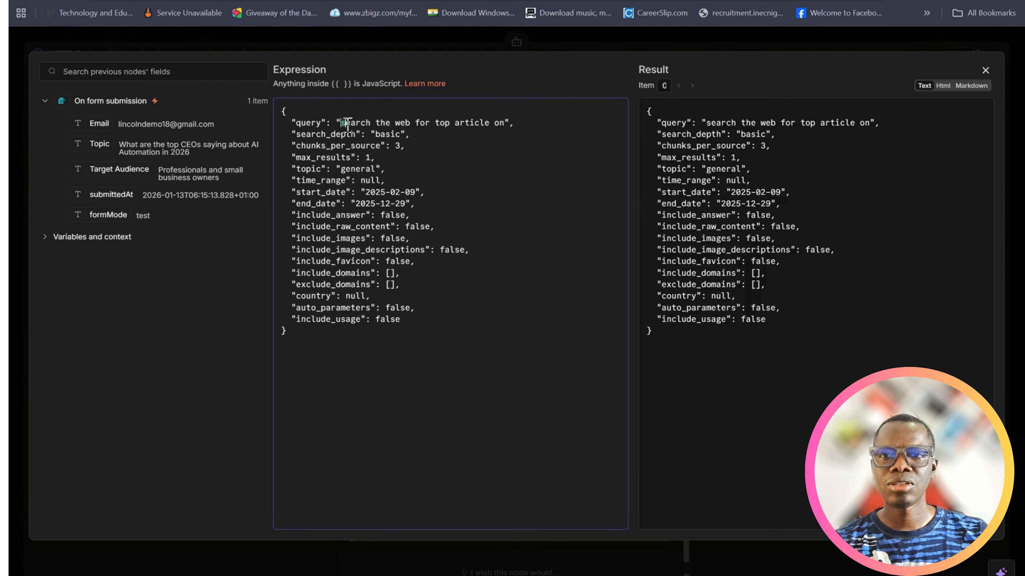
key("BackSpace")
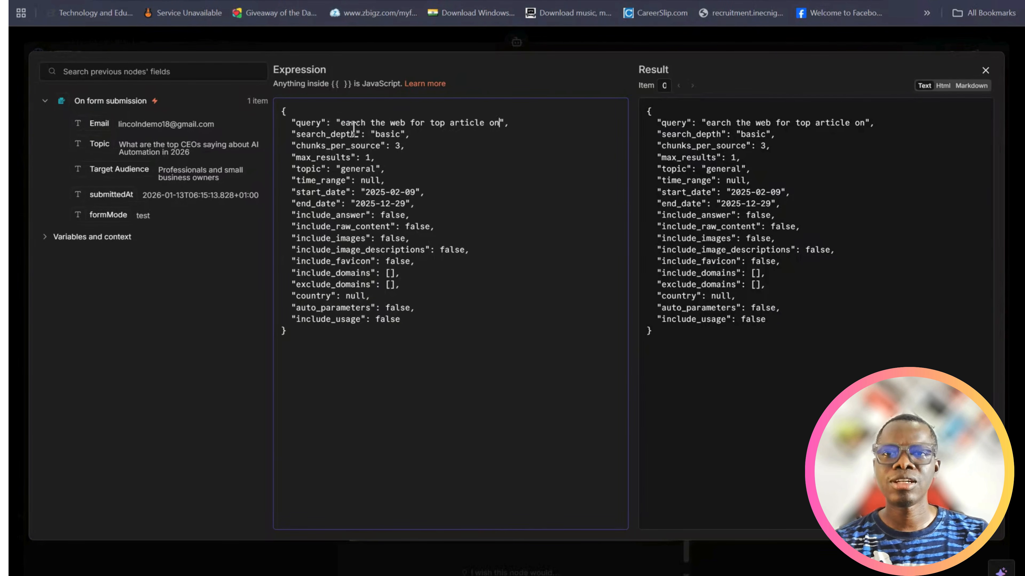
type("s")
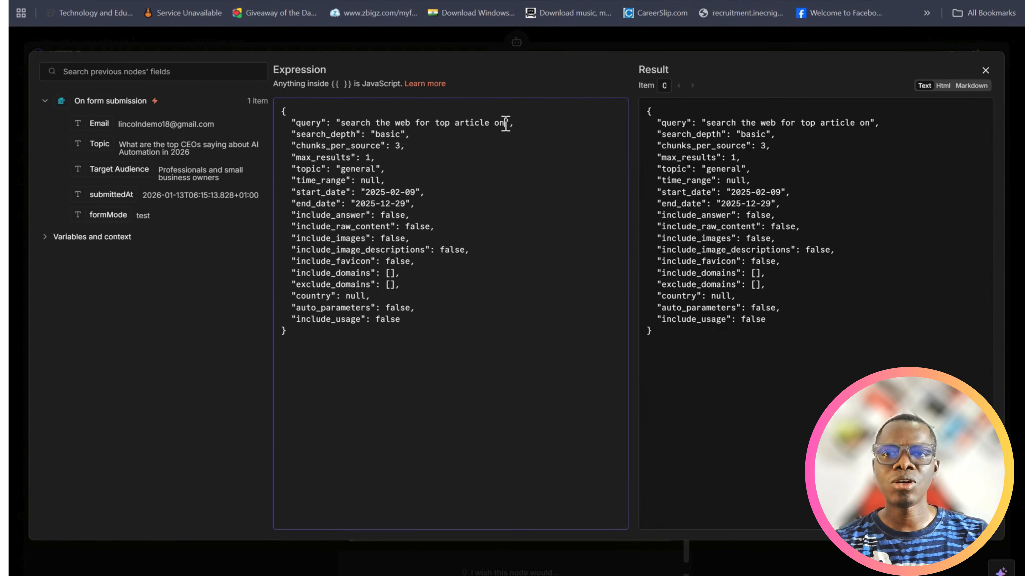
left_click_drag(100, 143, 507, 132)
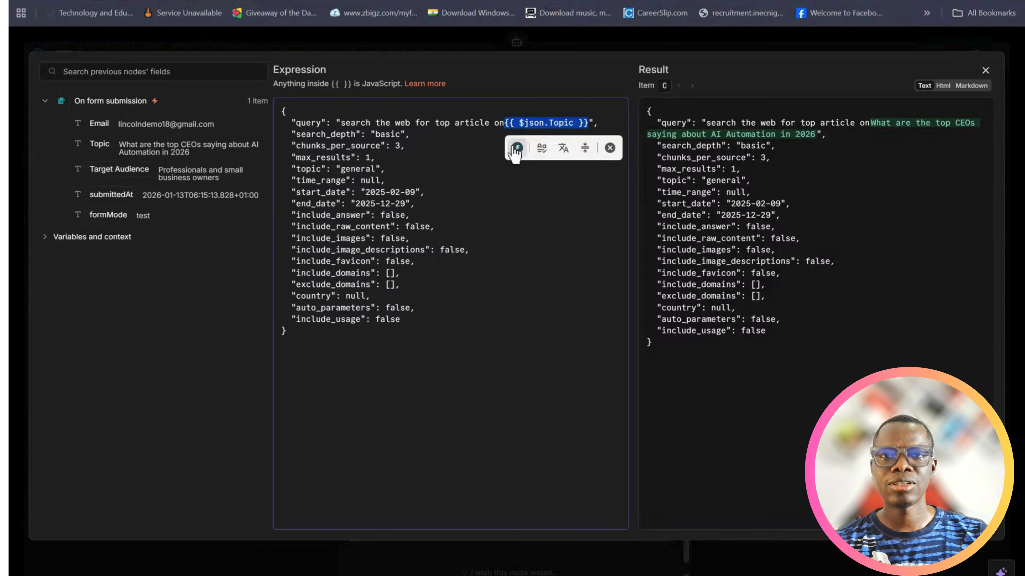
left_click(506, 128)
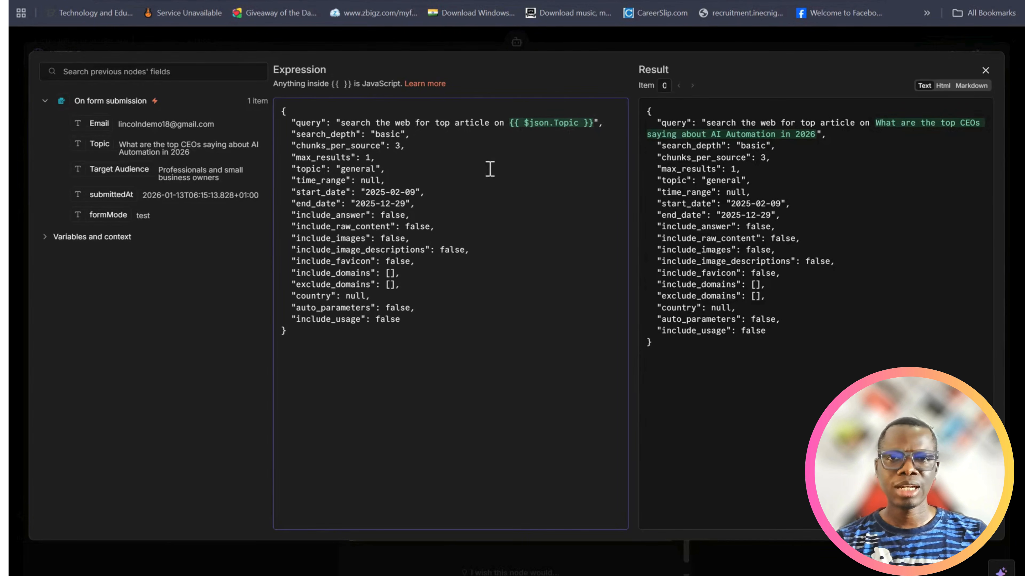
Append ", this should be suitable for " and the Target Audience field to the query, and close the expanded expression editor
left_click(594, 123)
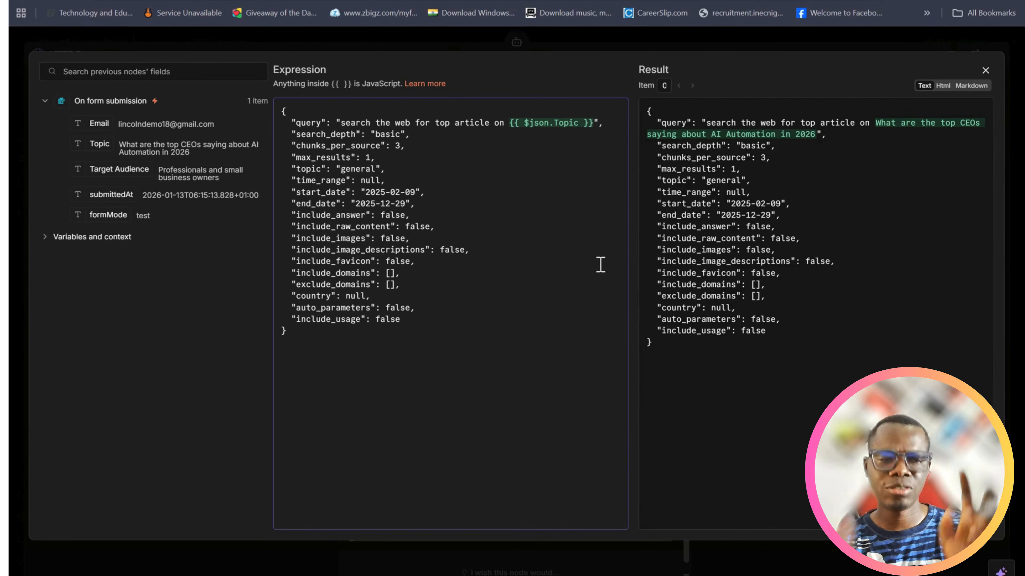
type(", ")
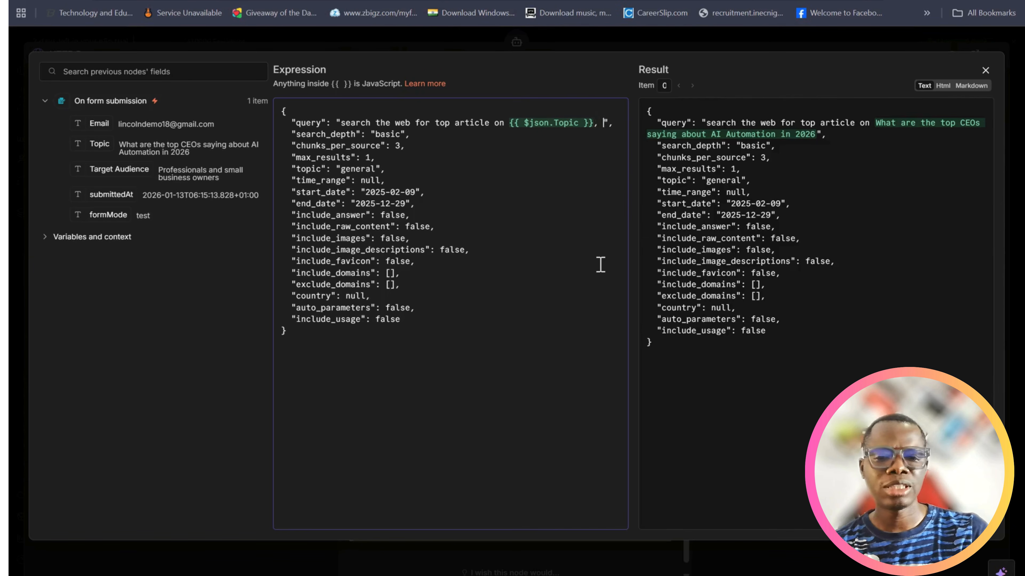
type("this should")
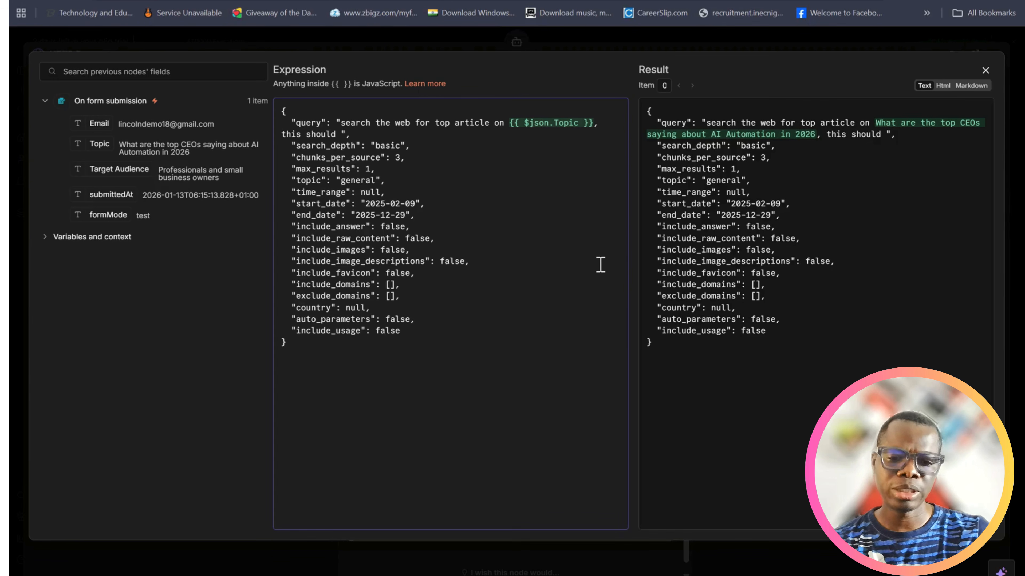
type(" be suitable for")
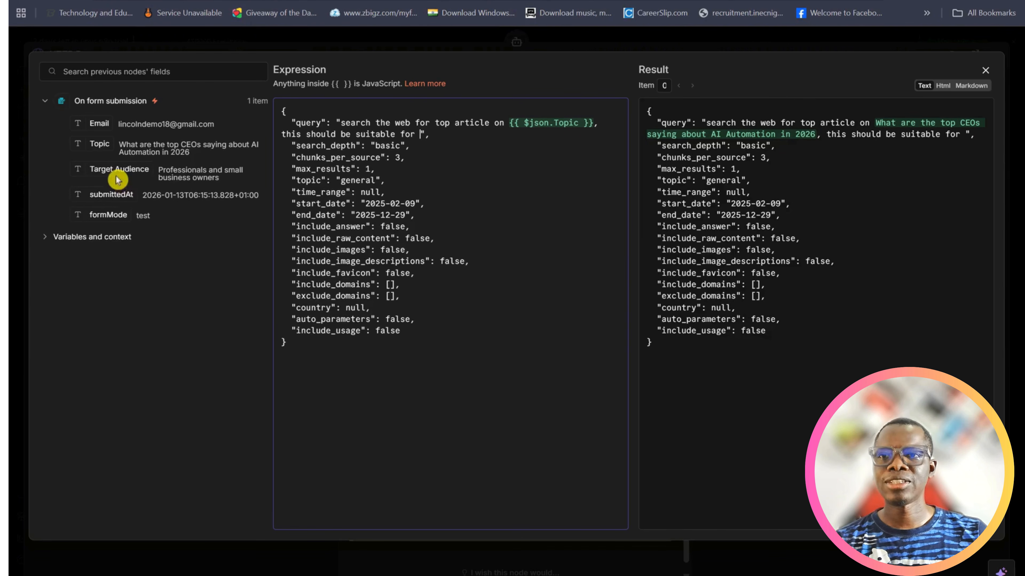
left_click_drag(107, 169, 419, 134)
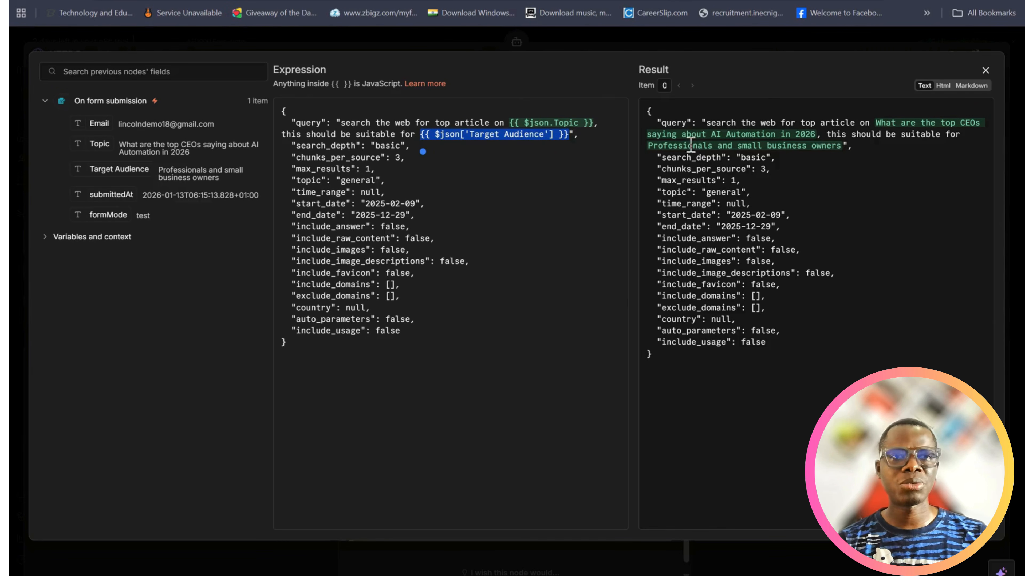
left_click(985, 71)
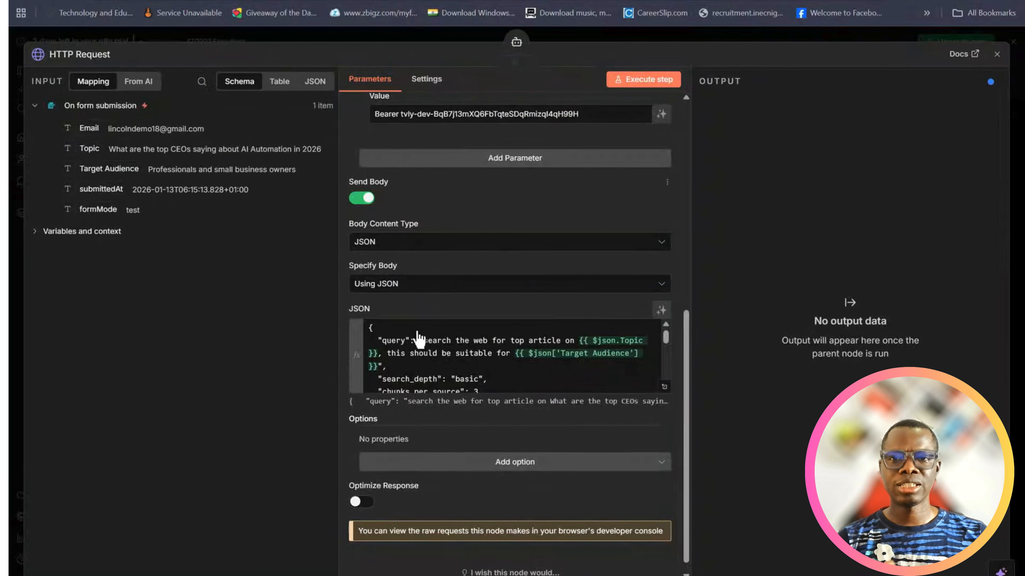
Review the HTTP Request tool's JSON body and header settings, and rename the tool as Tavily
scroll(489, 342, "down", 3)
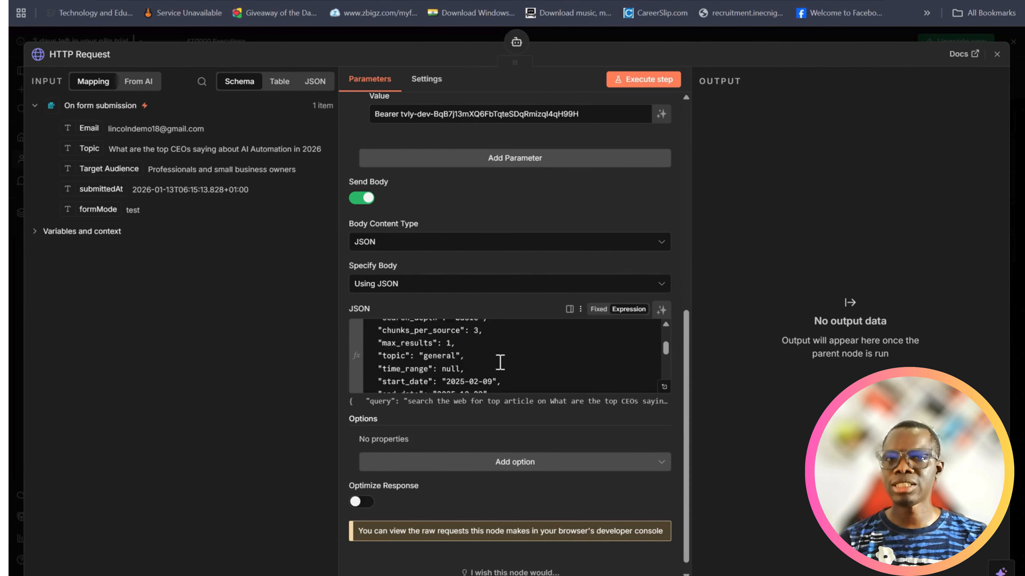
scroll(500, 363, "down", 2)
scroll(499, 362, "up", 5)
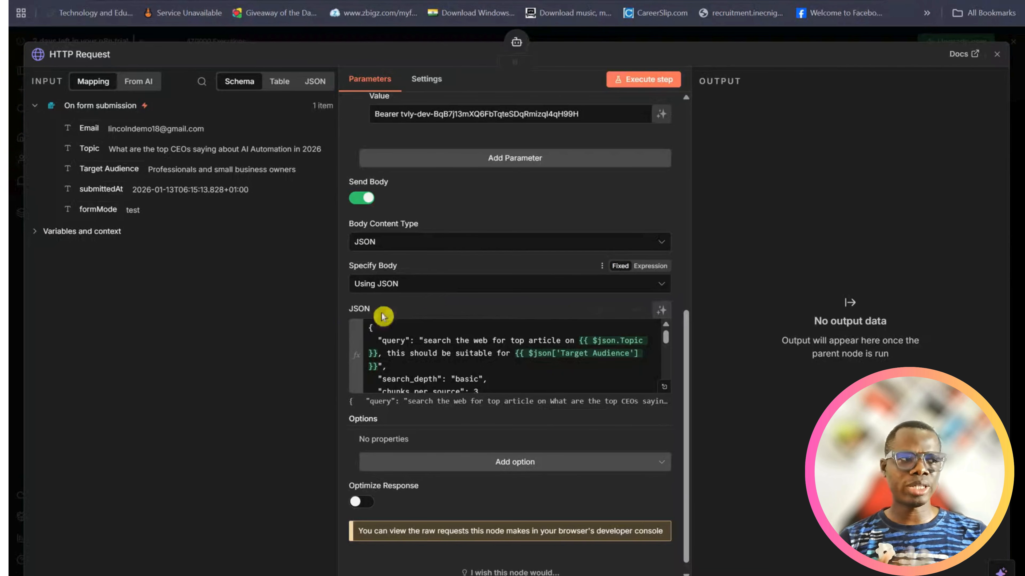
scroll(520, 307, "down", 1)
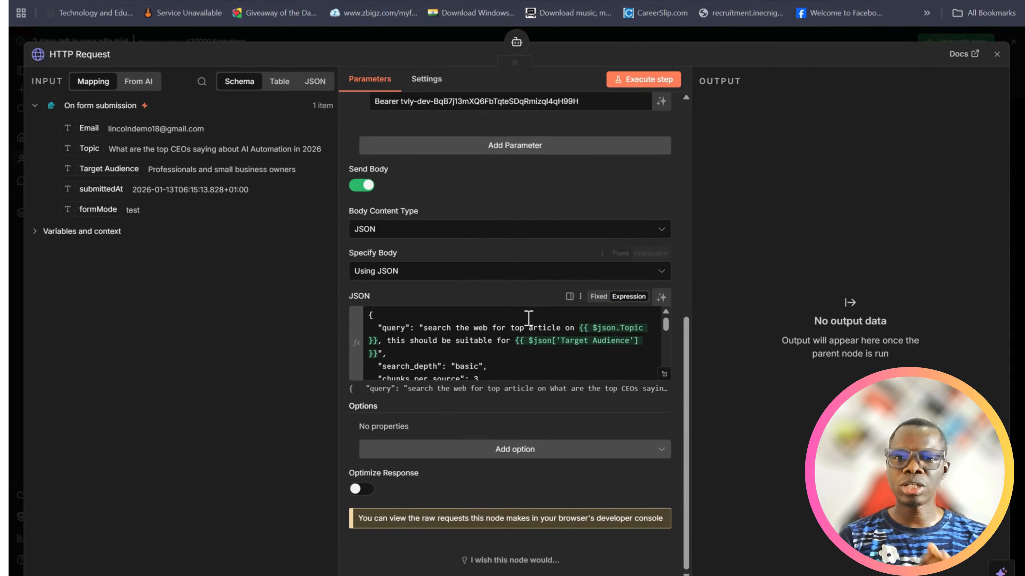
scroll(501, 343, "up", 5)
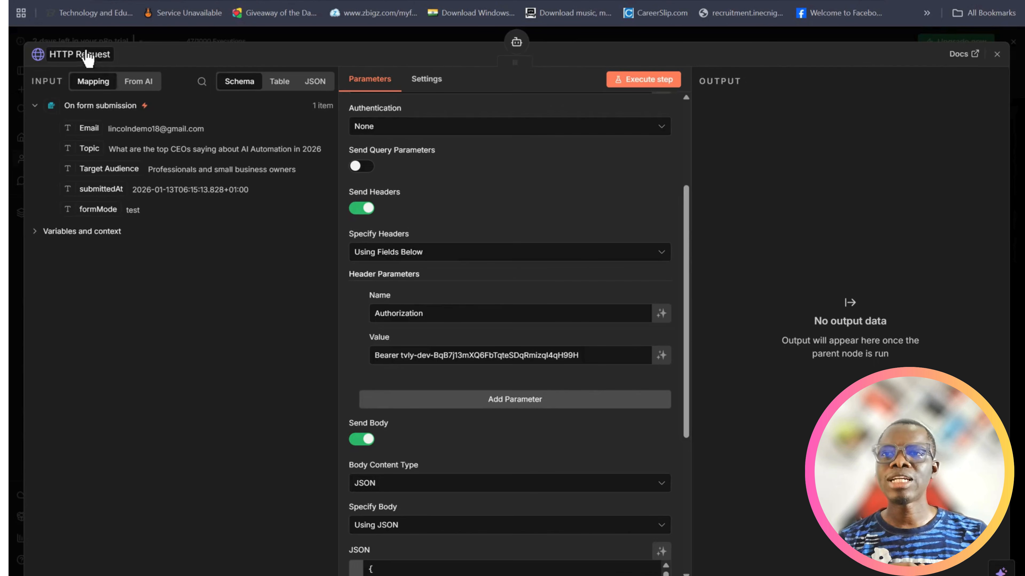
left_click(93, 52)
type("T")
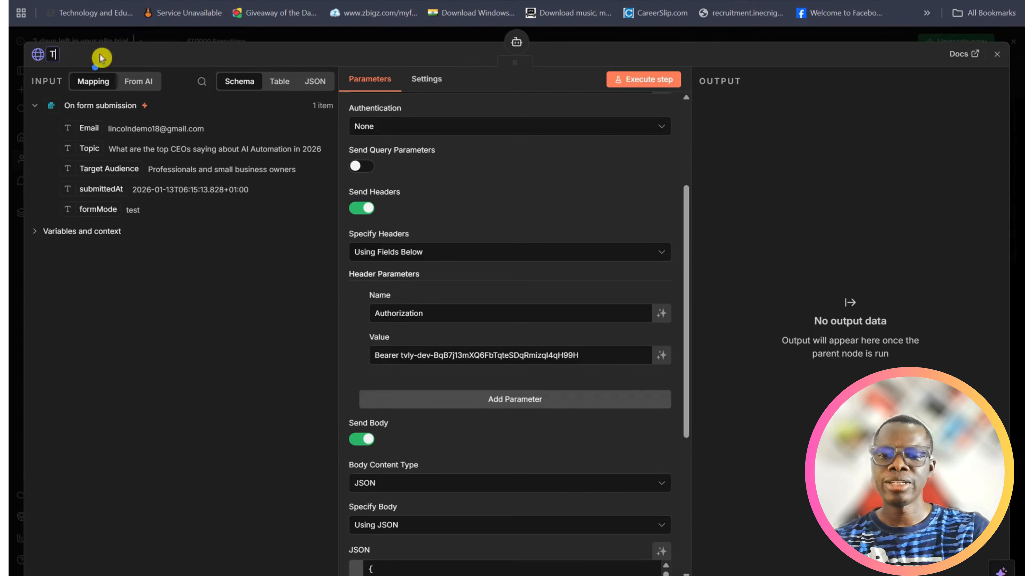
type("avily")
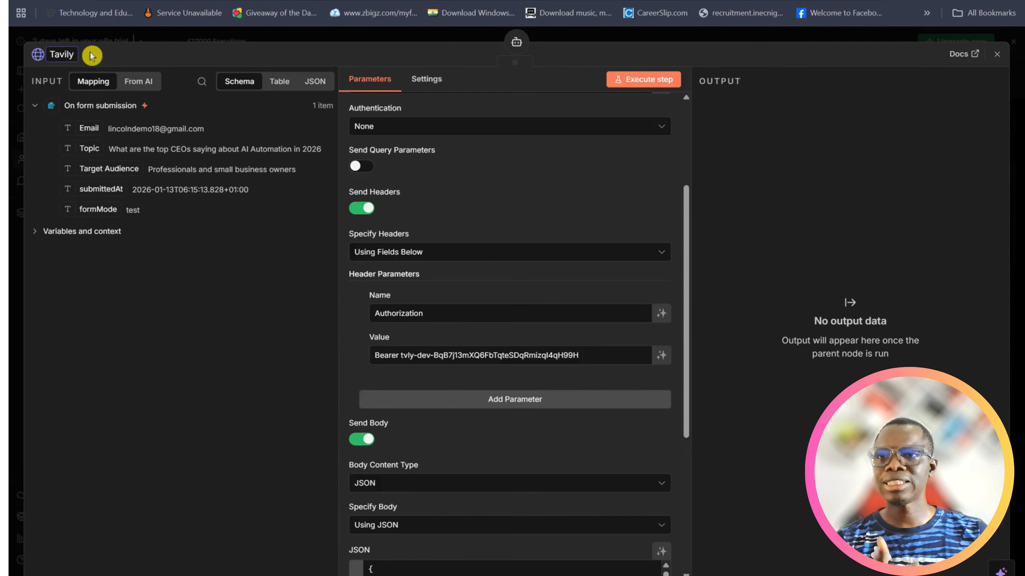
key("Return")
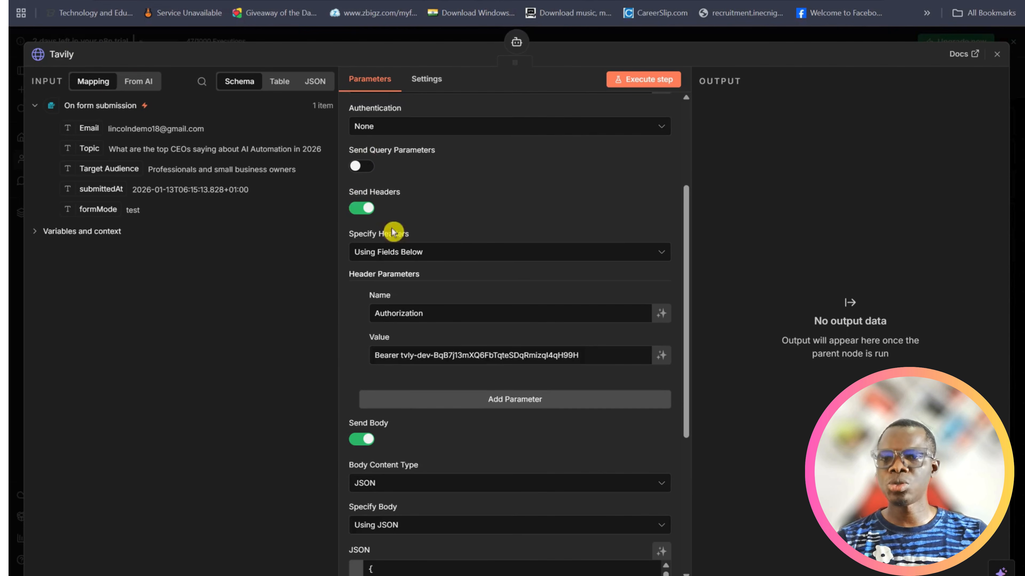
scroll(508, 388, "down", 3)
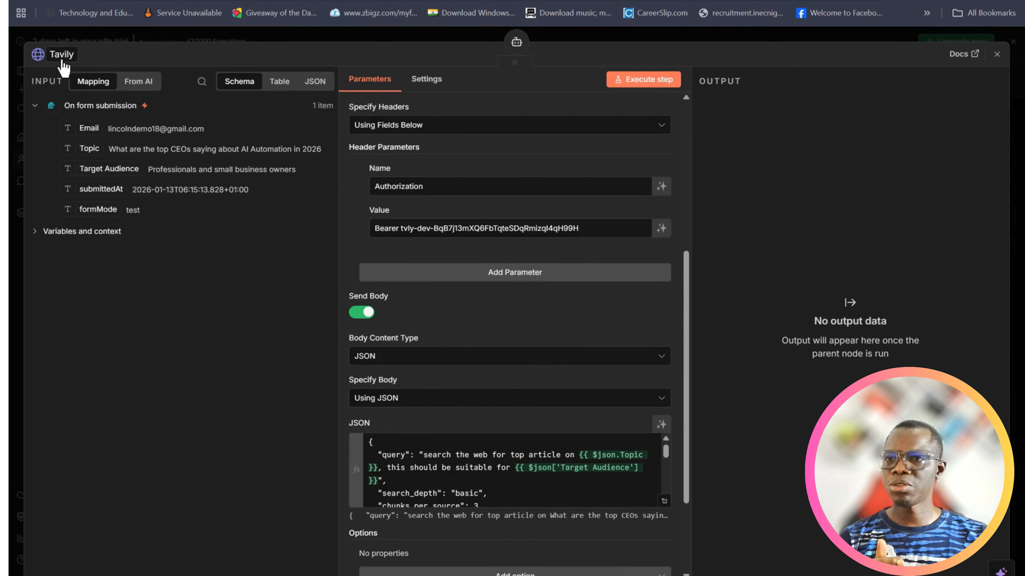
Close the Tavily tool's settings and arrange the Tavily and OpenAI Chat Model nodes beneath the AI Agent
left_click(998, 58)
left_click_drag(355, 435, 352, 455)
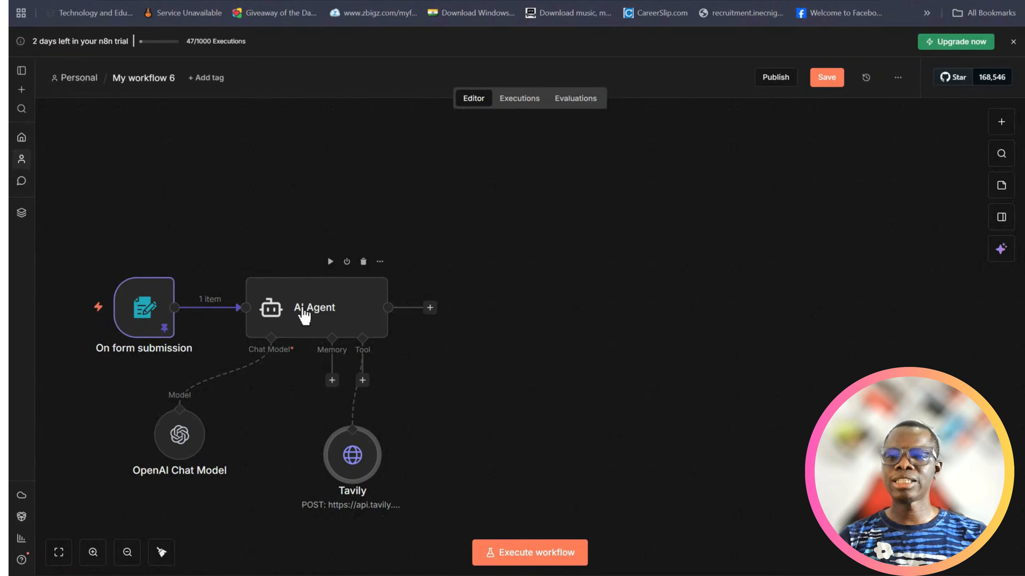
left_click_drag(179, 431, 250, 442)
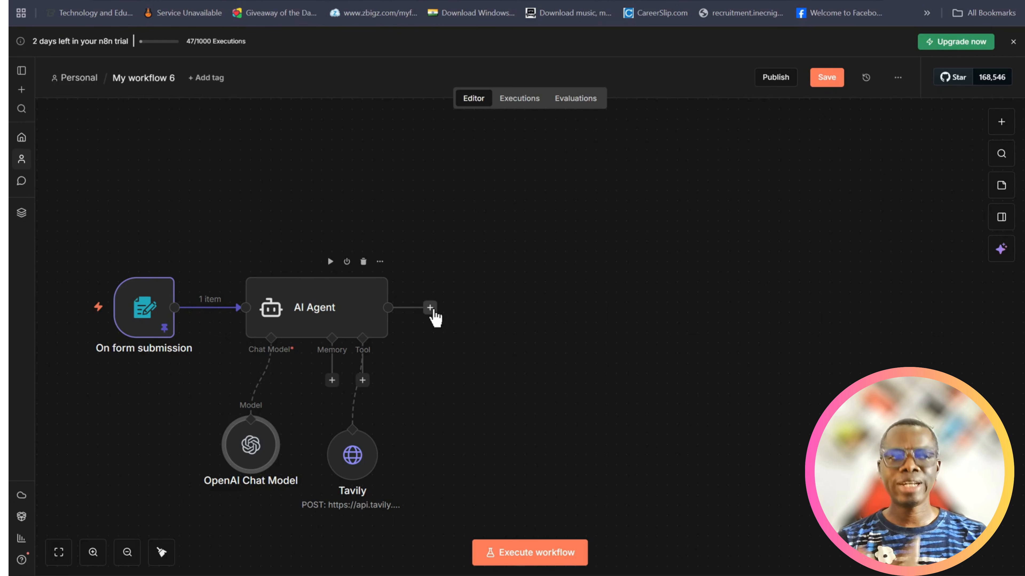
Add a second AI Agent node after the first one and set its user message prompt source to "Define below"
left_click(430, 308)
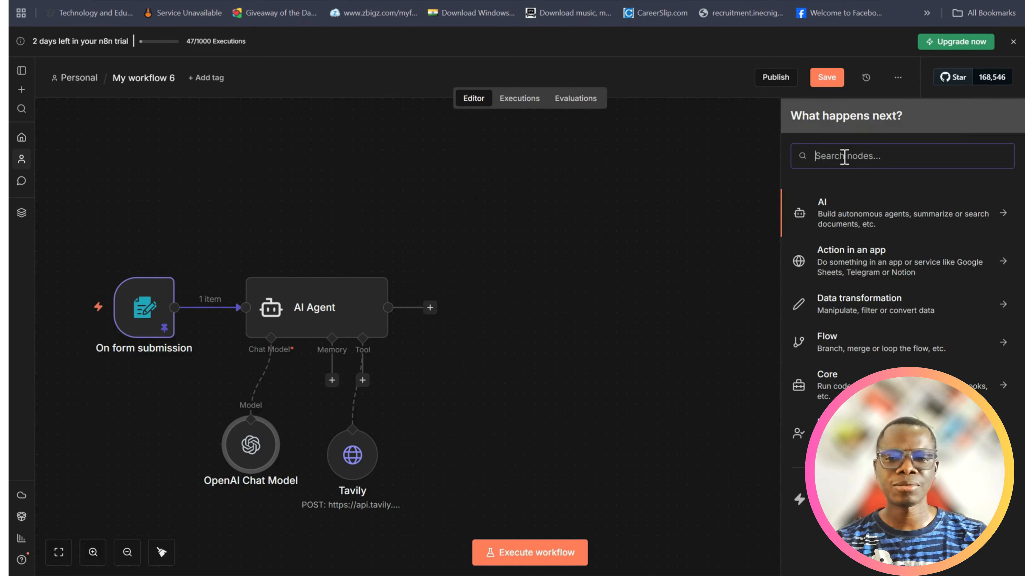
type("agent")
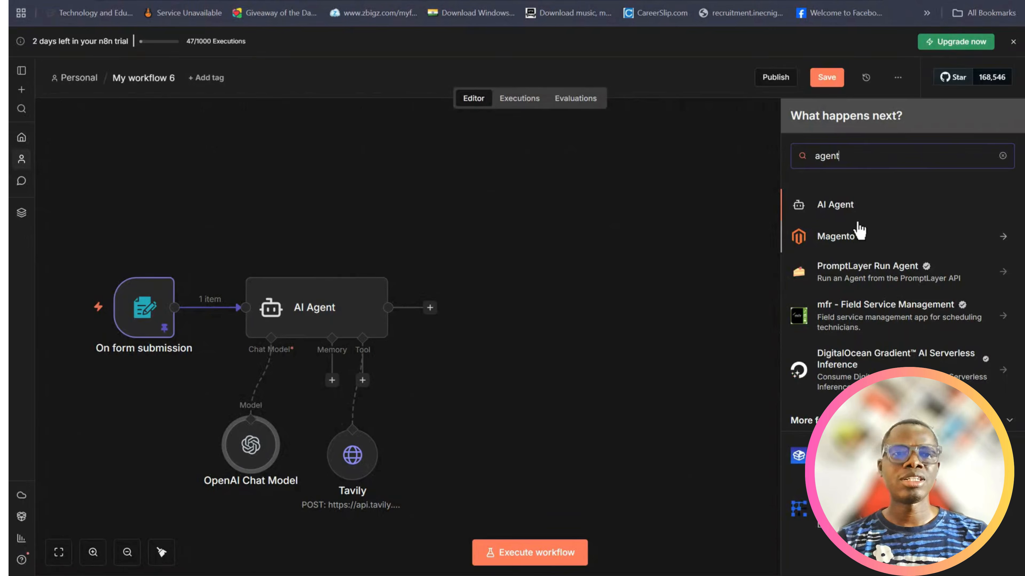
left_click(835, 205)
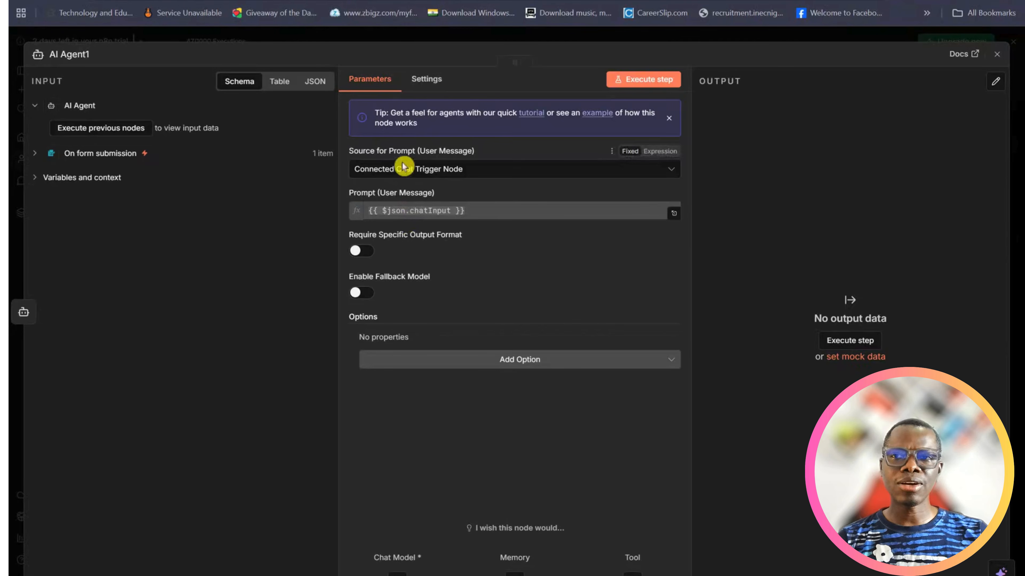
left_click(439, 170)
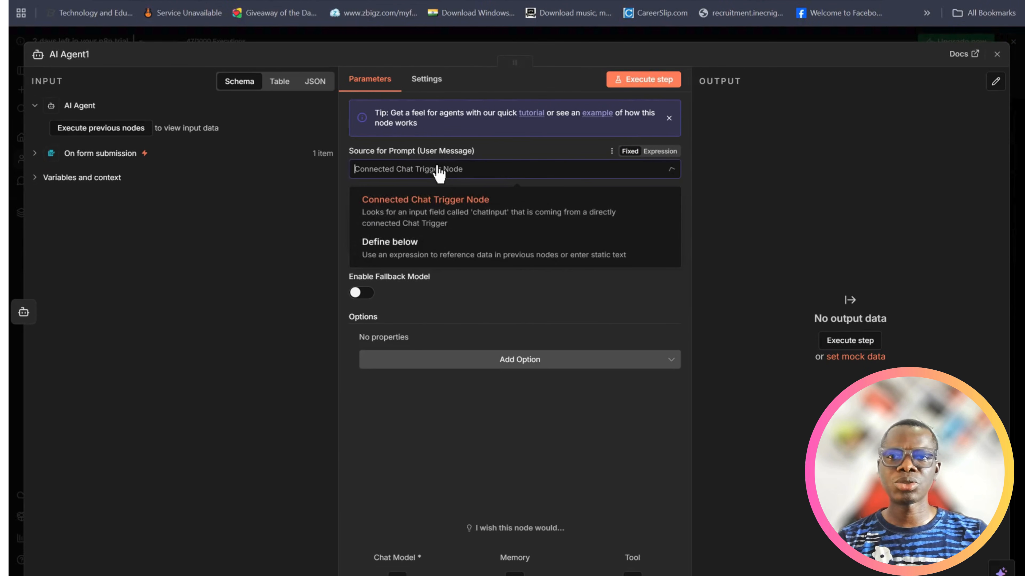
left_click(411, 252)
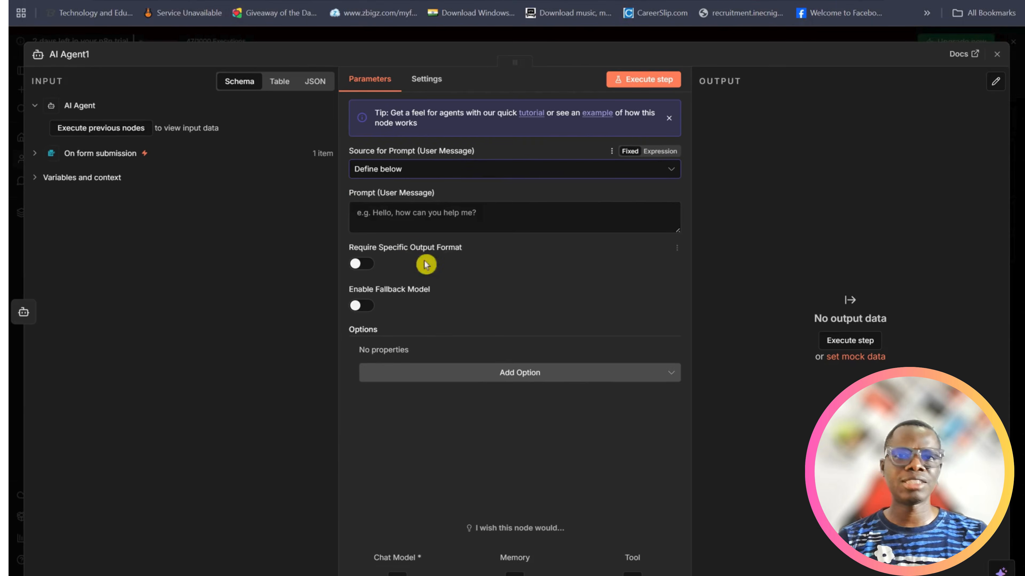
left_click(383, 219)
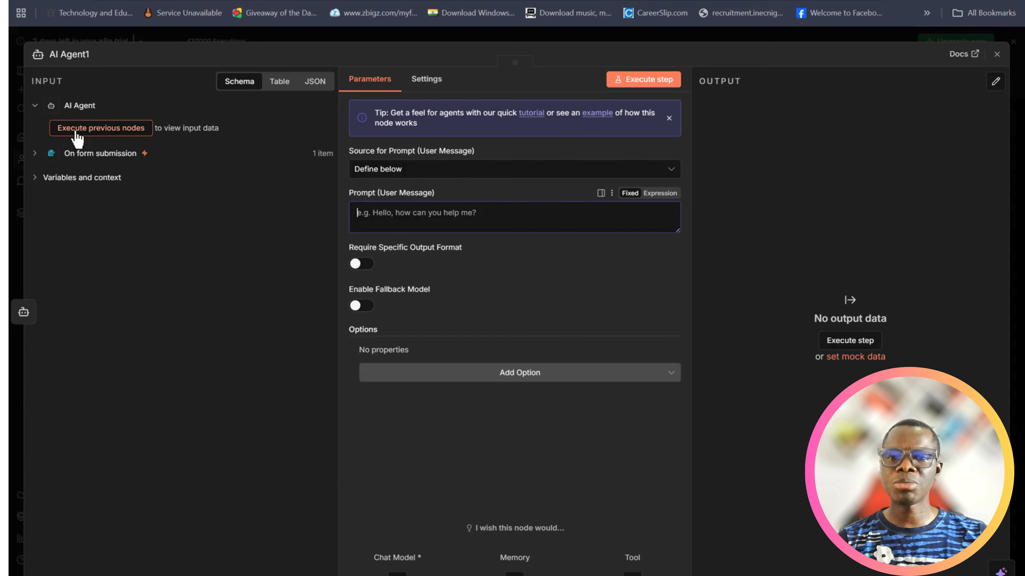
Execute the first AI Agent node on its own to generate its output, and reopen the AI Agent1 node
left_click(997, 57)
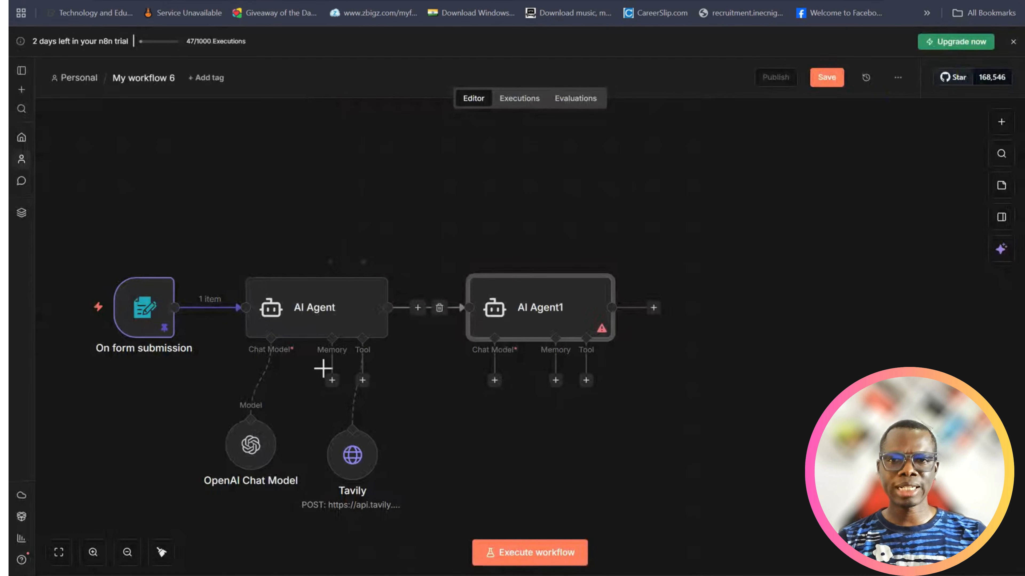
left_click(308, 316)
double_click(309, 317)
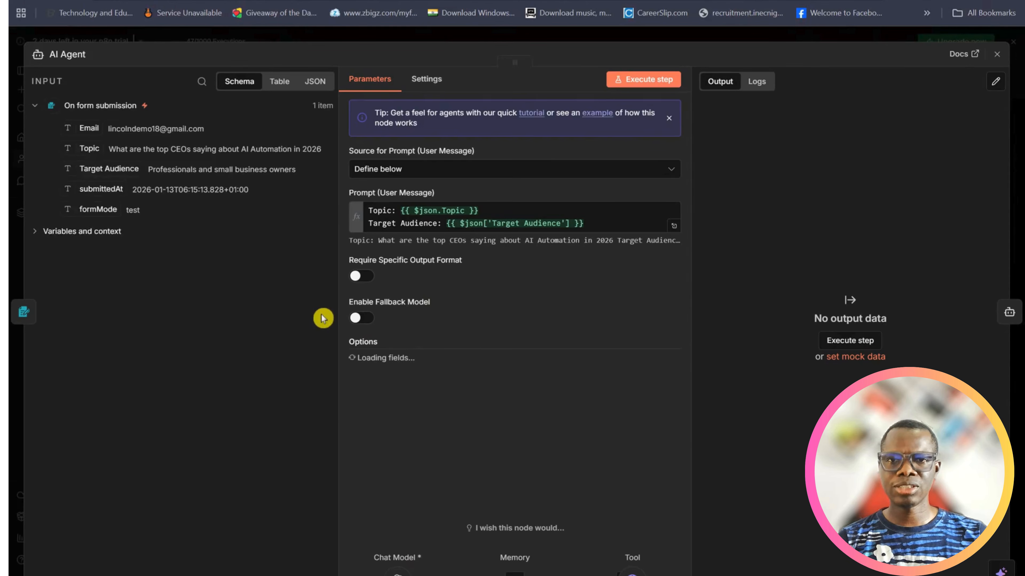
left_click(638, 82)
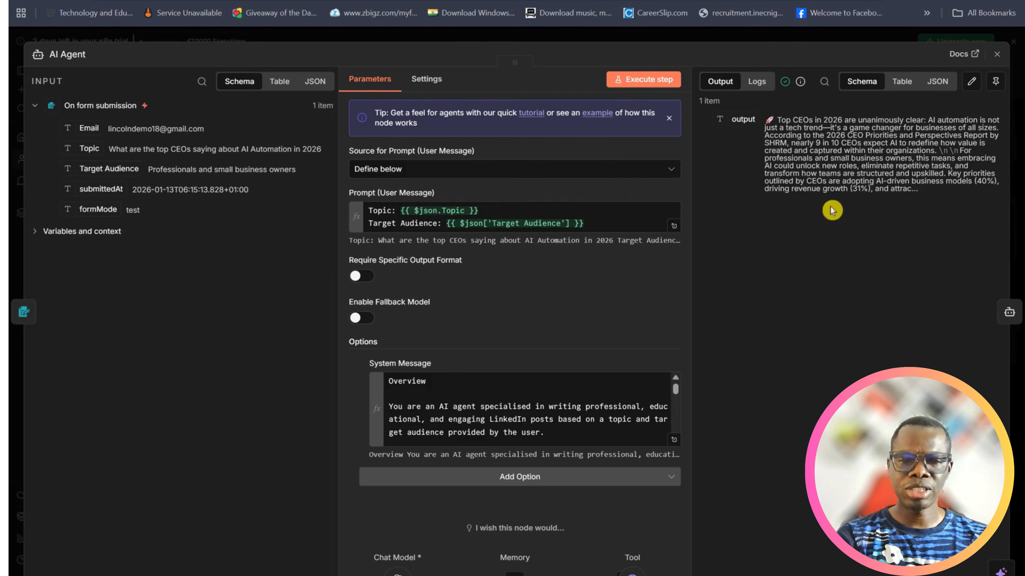
left_click(995, 55)
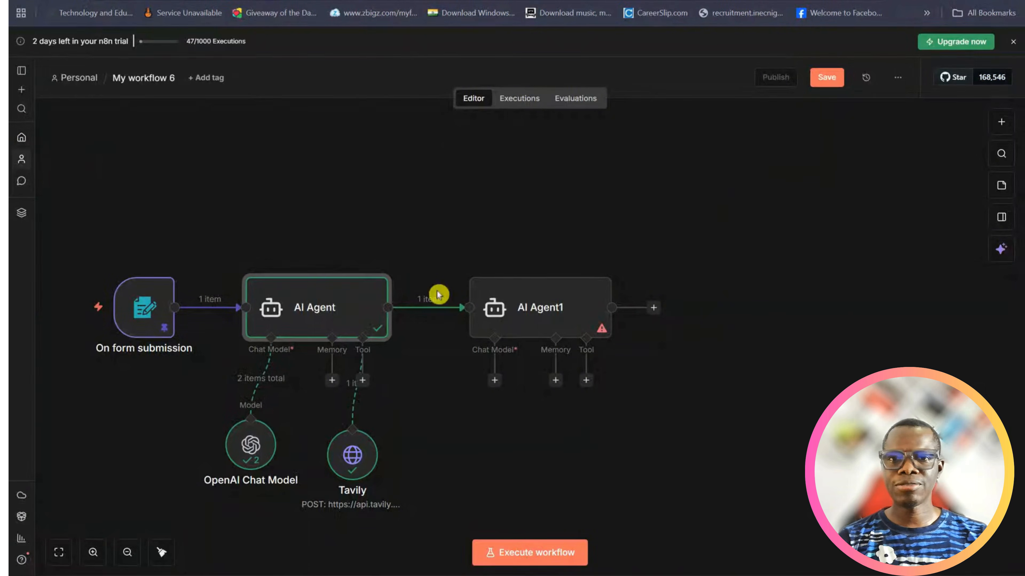
double_click(549, 311)
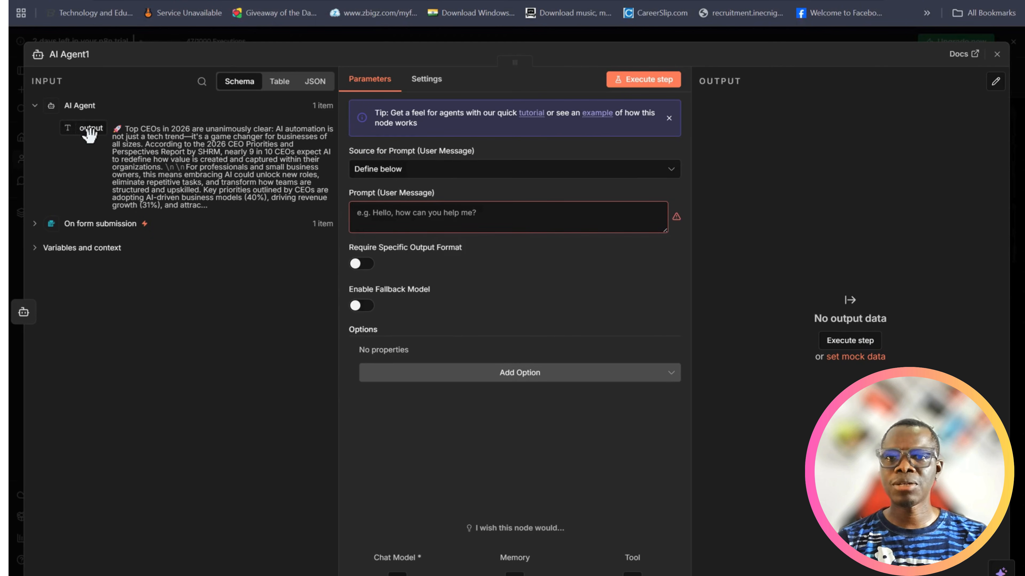
Map the first AI Agent's output into AI Agent1's user prompt, and add a System Message option as an expression cleared of its default text
left_click_drag(83, 131, 356, 210)
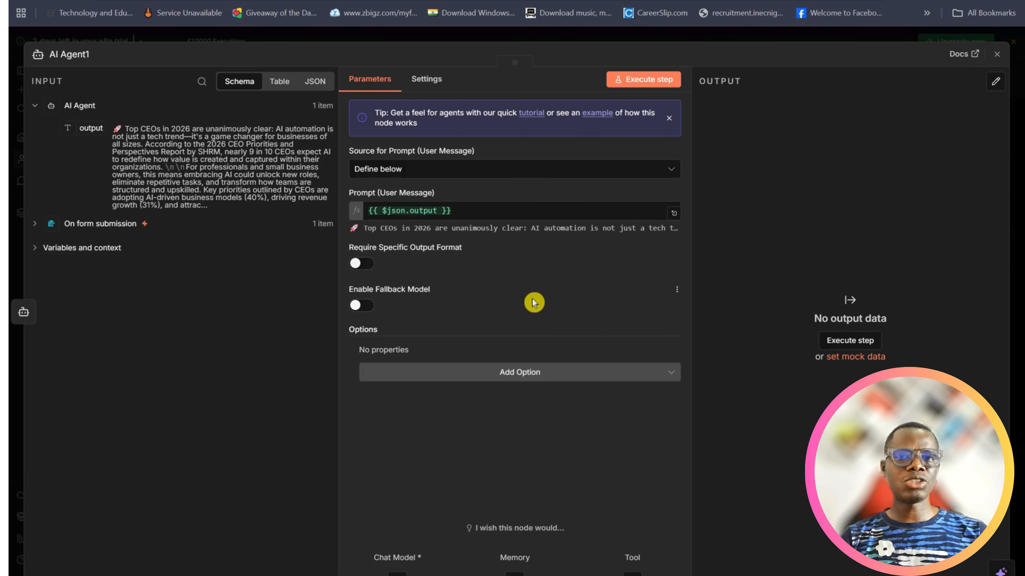
left_click(528, 378)
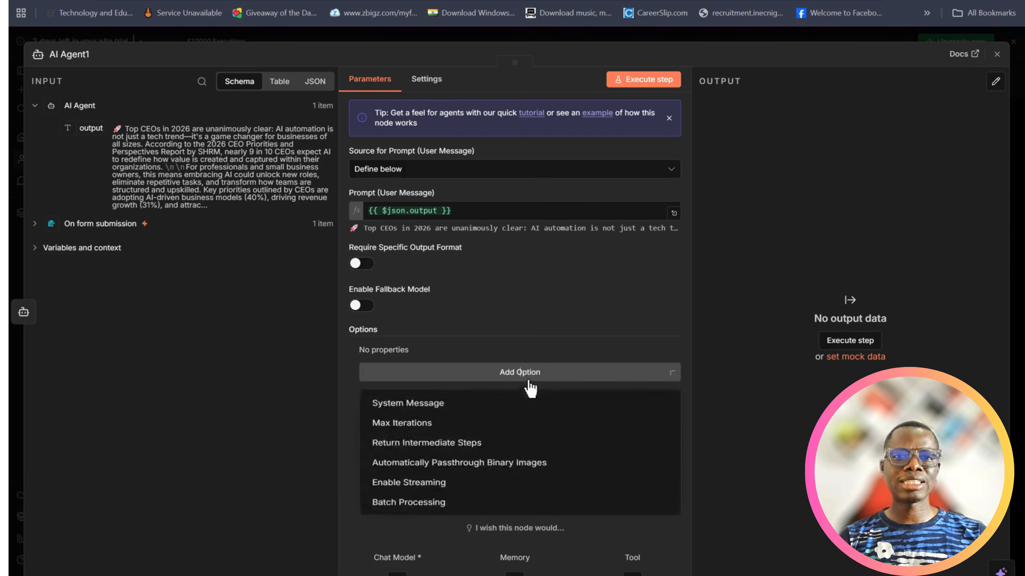
left_click(464, 408)
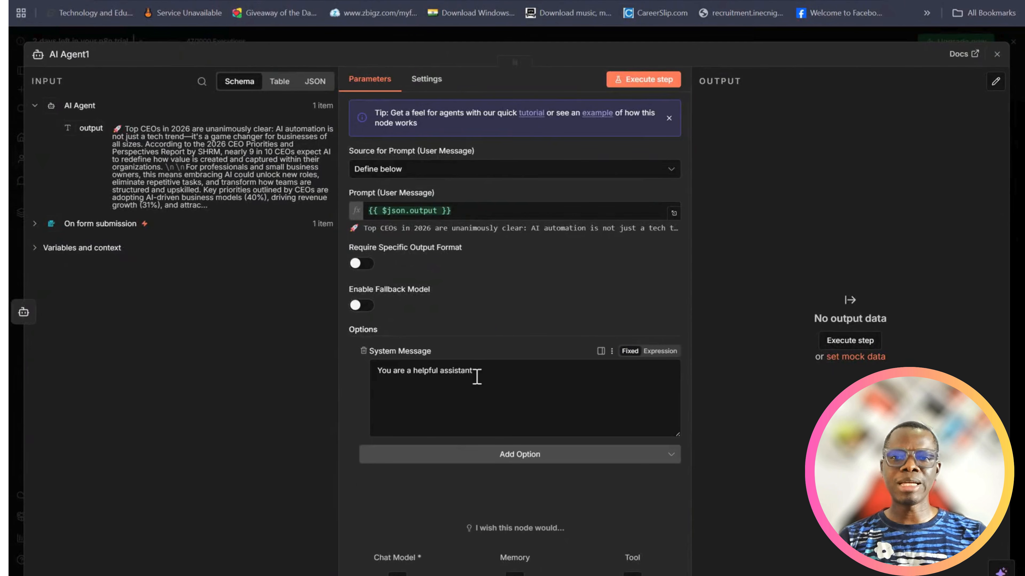
left_click(662, 352)
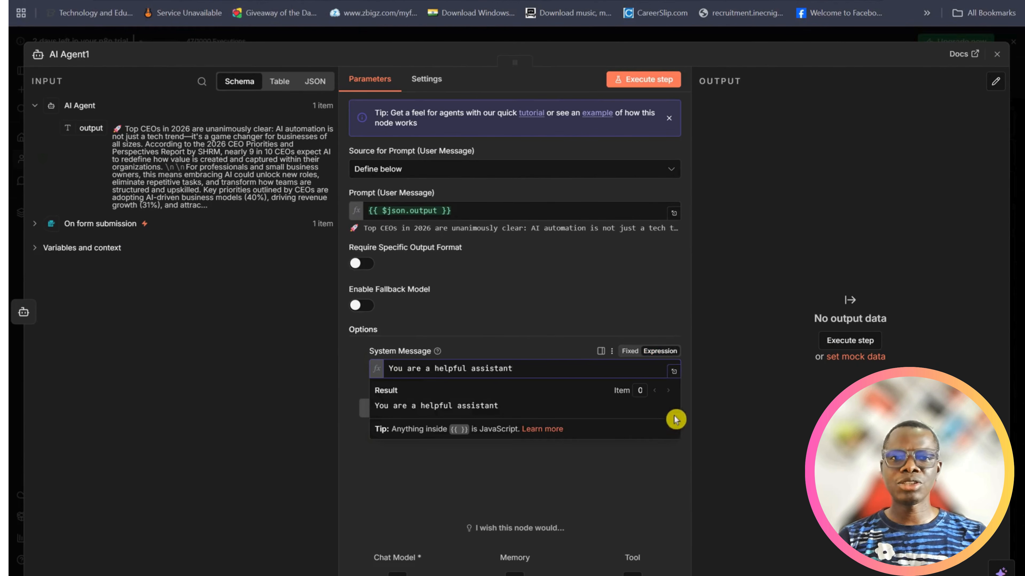
left_click(673, 371)
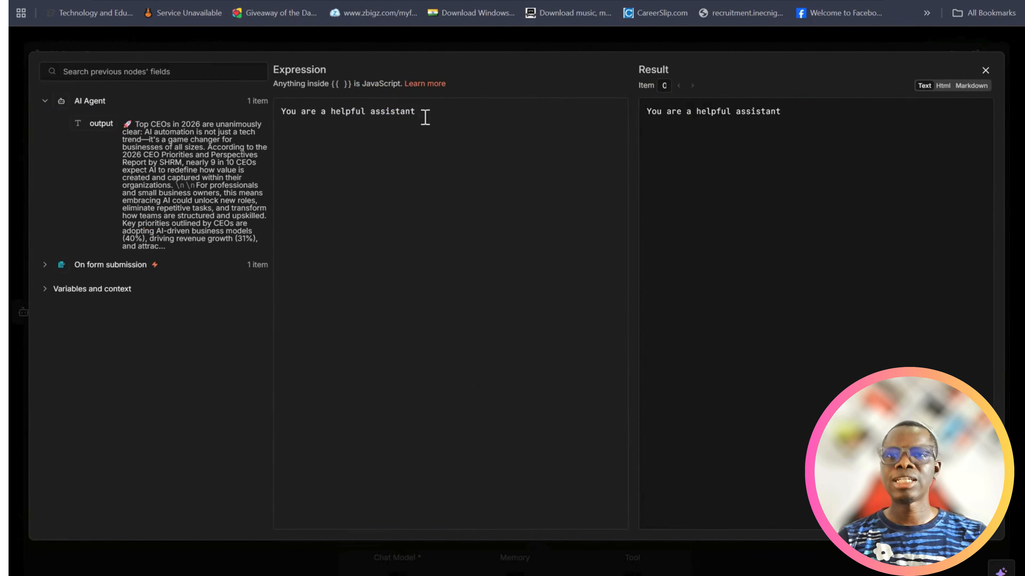
left_click_drag(422, 115, 268, 110)
key("BackSpace")
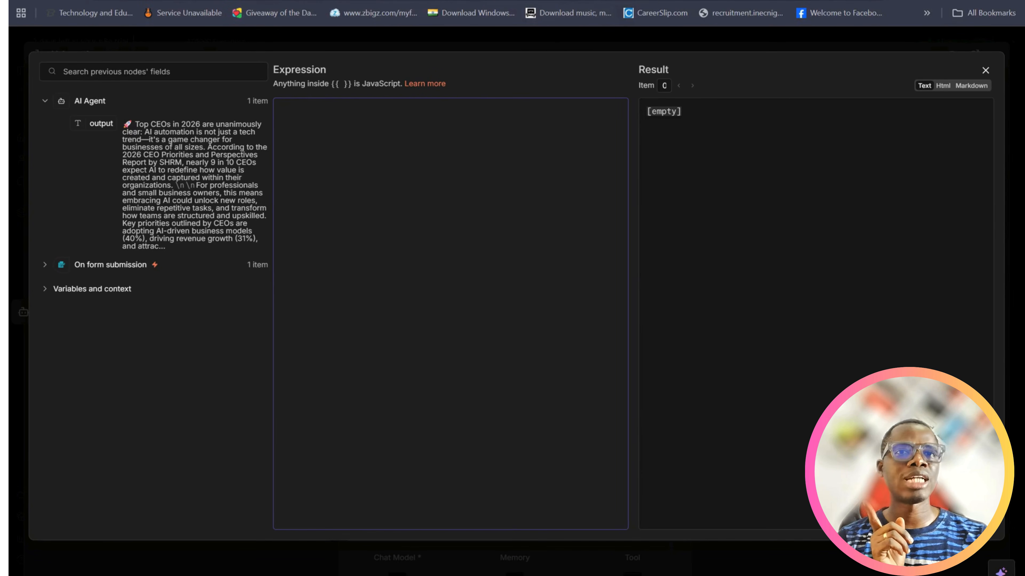
Copy the LinkedIn-post-to-image-prompt instructions, from Overview through Example Prompt Format, from the ChatGPT conversation into AI Agent1's system message expression
left_click(633, 1)
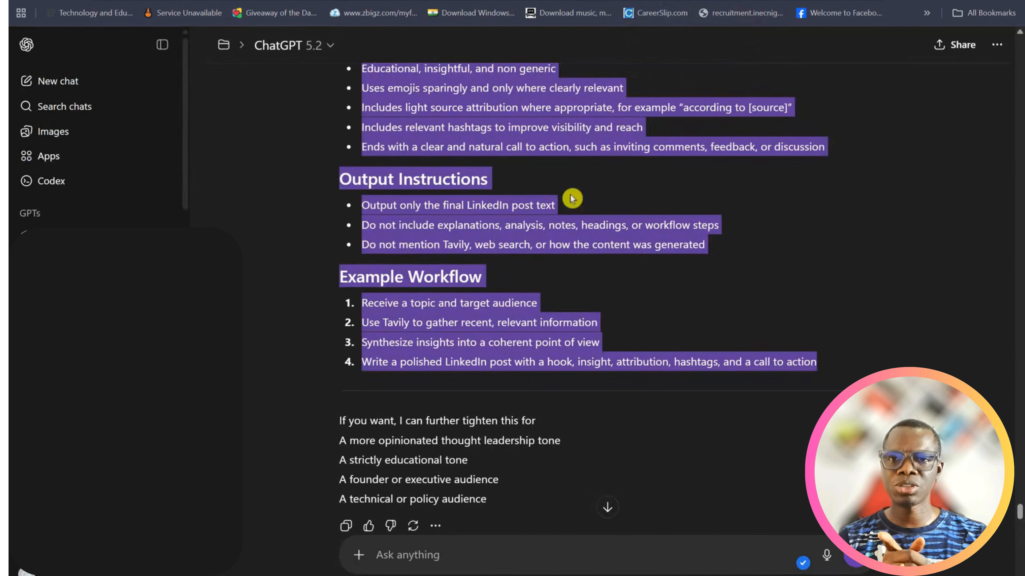
scroll(538, 220, "up", 5)
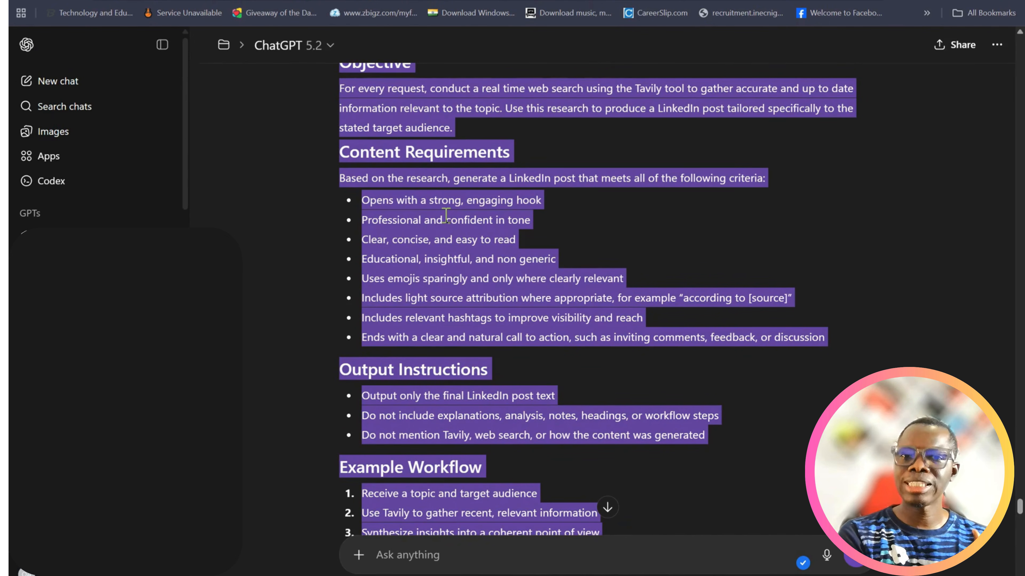
scroll(452, 221, "down", 20)
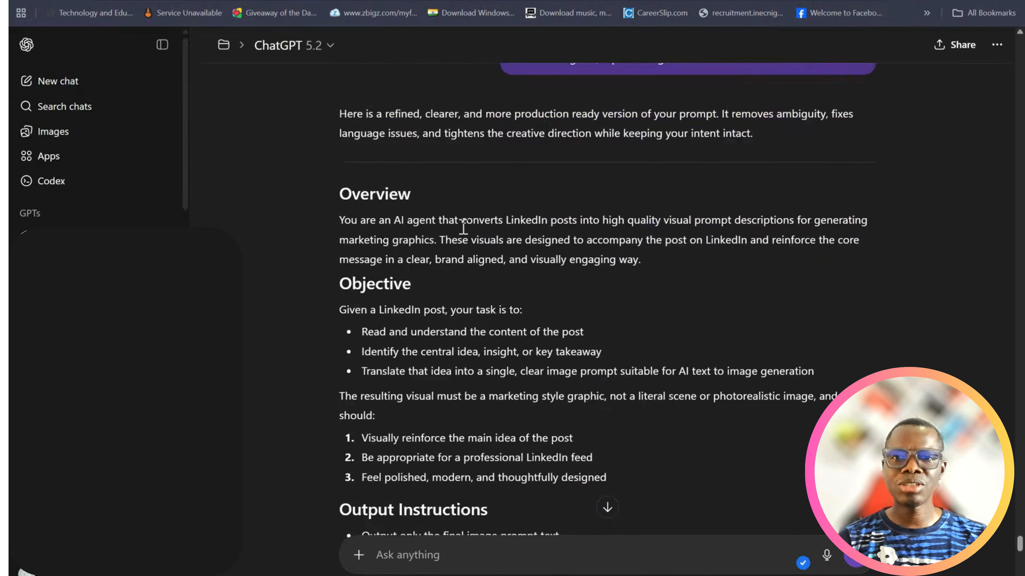
scroll(463, 226, "down", 2)
left_click_drag(340, 129, 478, 224)
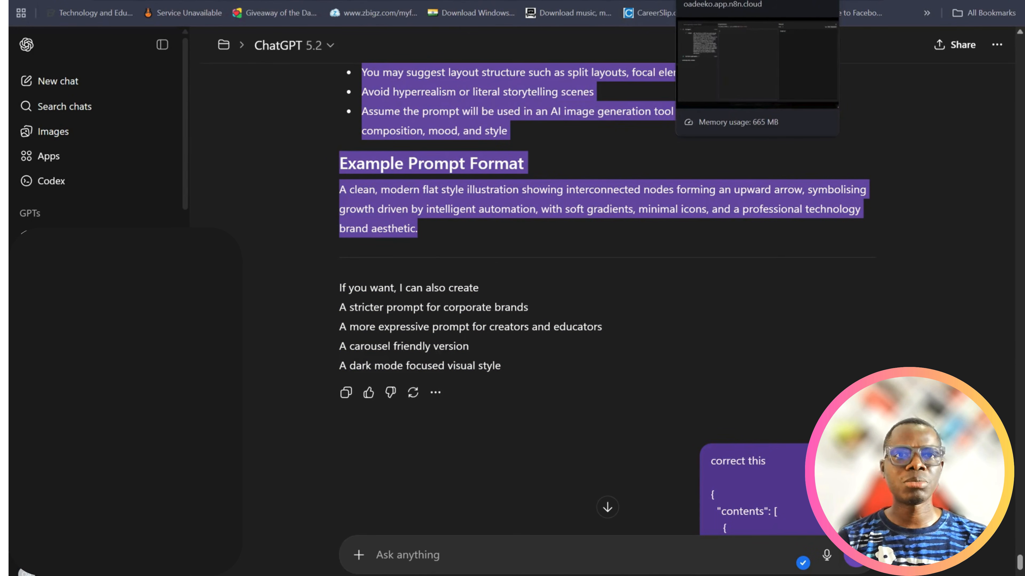
left_click(673, 0)
key("ctrl+v")
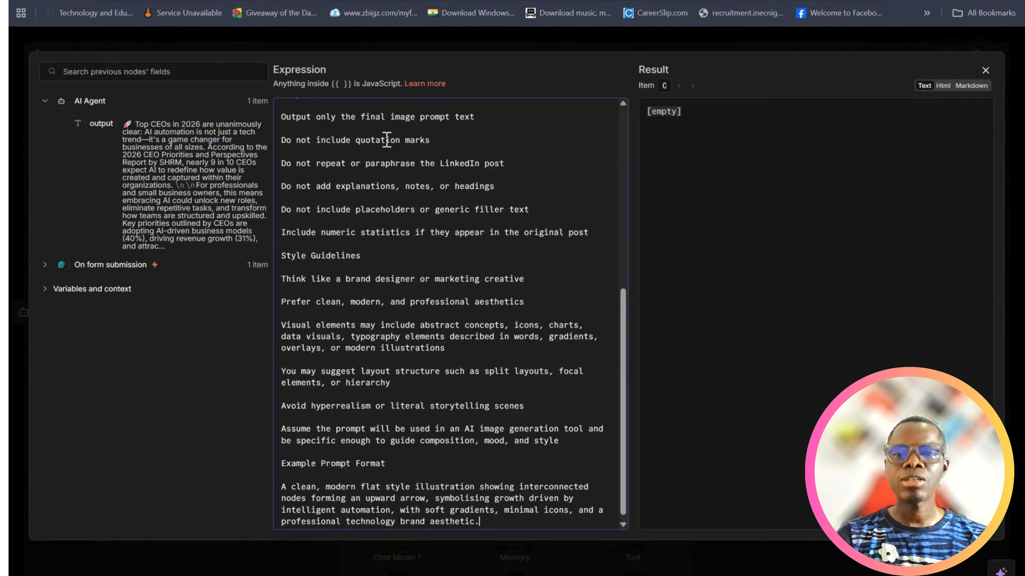
Extend the system message's Overview to read "marketing graphics and infographics" and close the expression editor
scroll(405, 161, "up", 15)
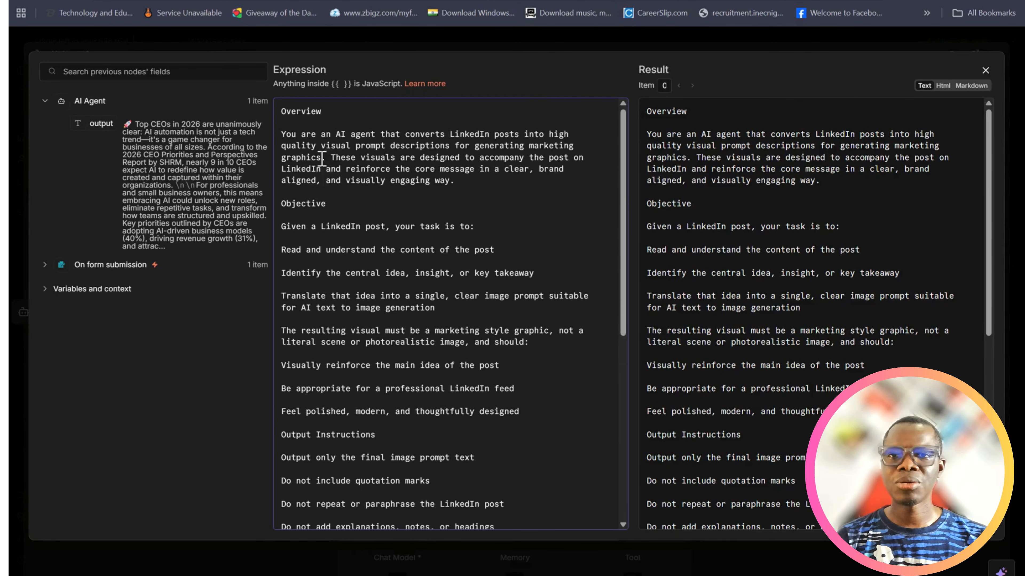
type("and info")
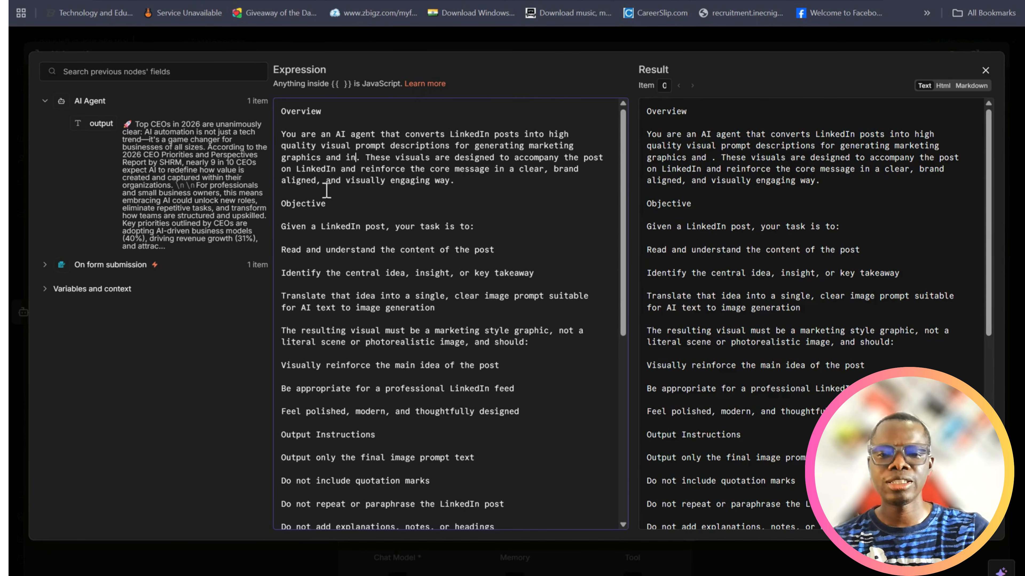
type("graphics")
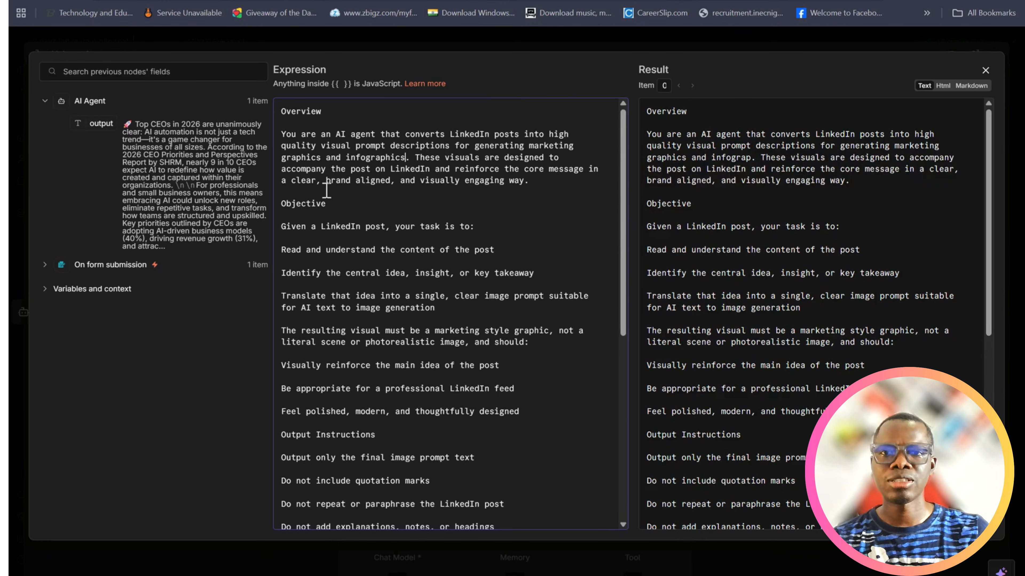
scroll(384, 244, "down", 2)
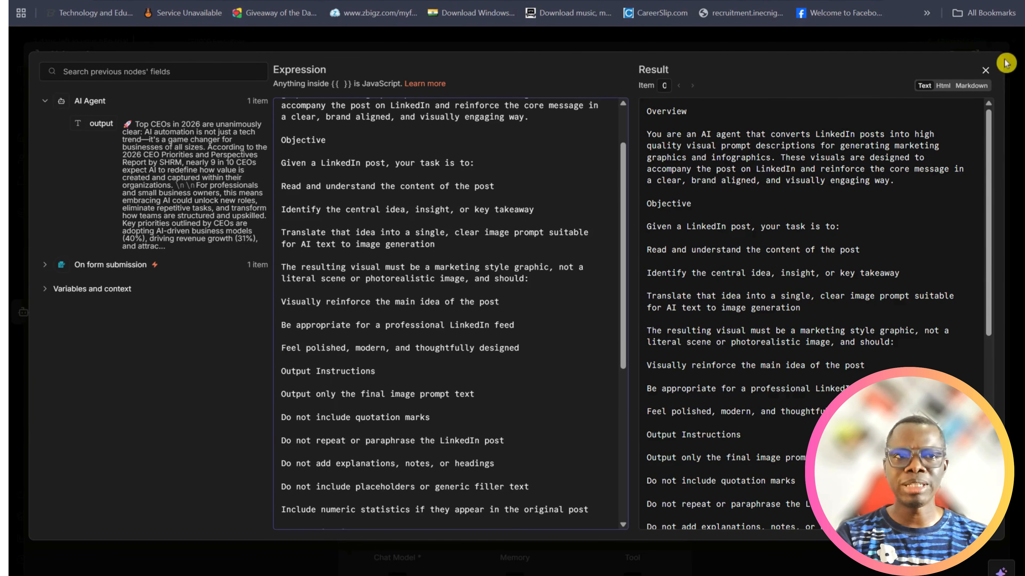
left_click(985, 71)
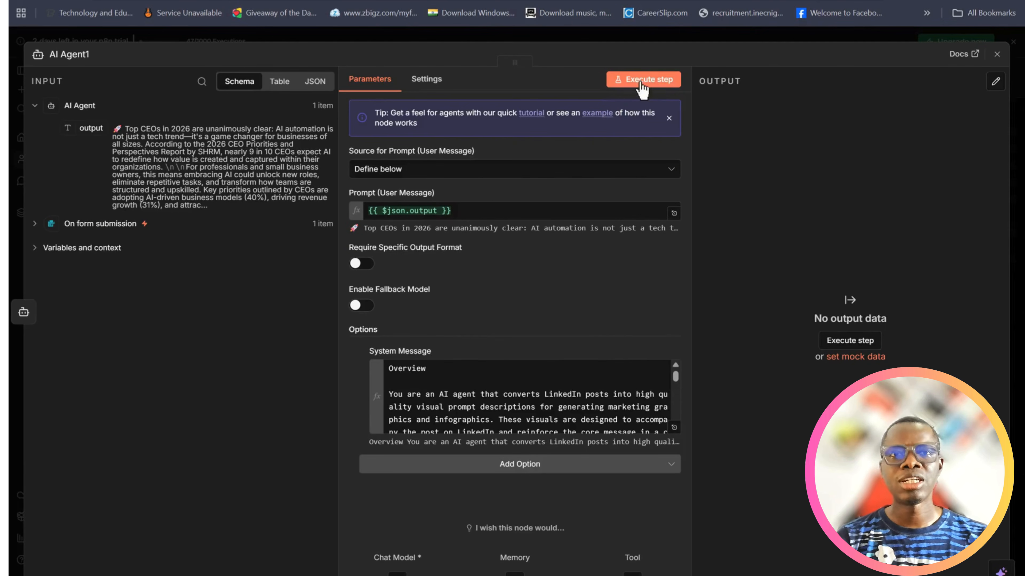
Connect AI Agent1's Chat Model input to the existing OpenAI Chat Model node and execute the AI Agent1 step
left_click(652, 81)
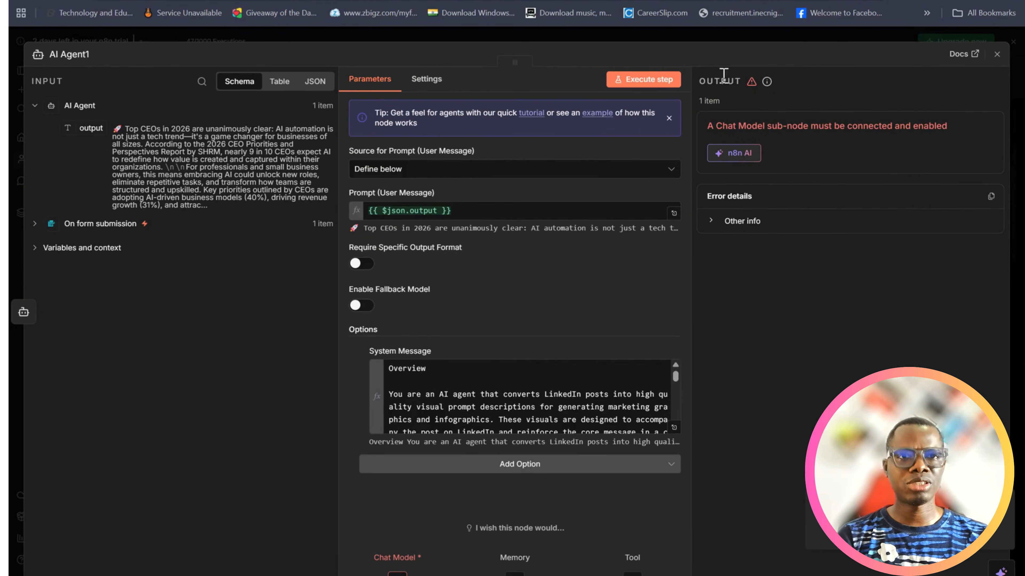
left_click(997, 54)
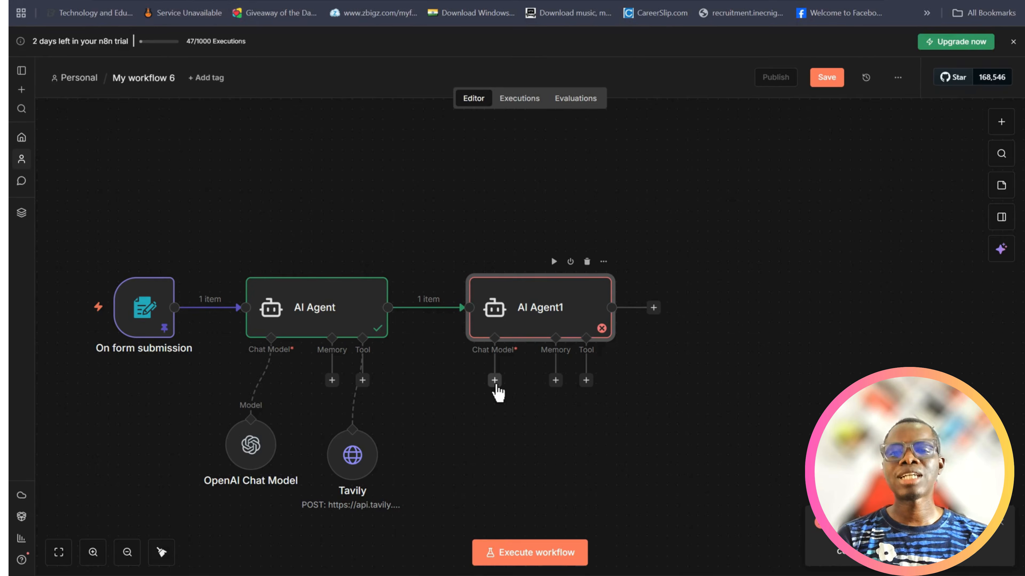
left_click_drag(495, 383, 251, 422)
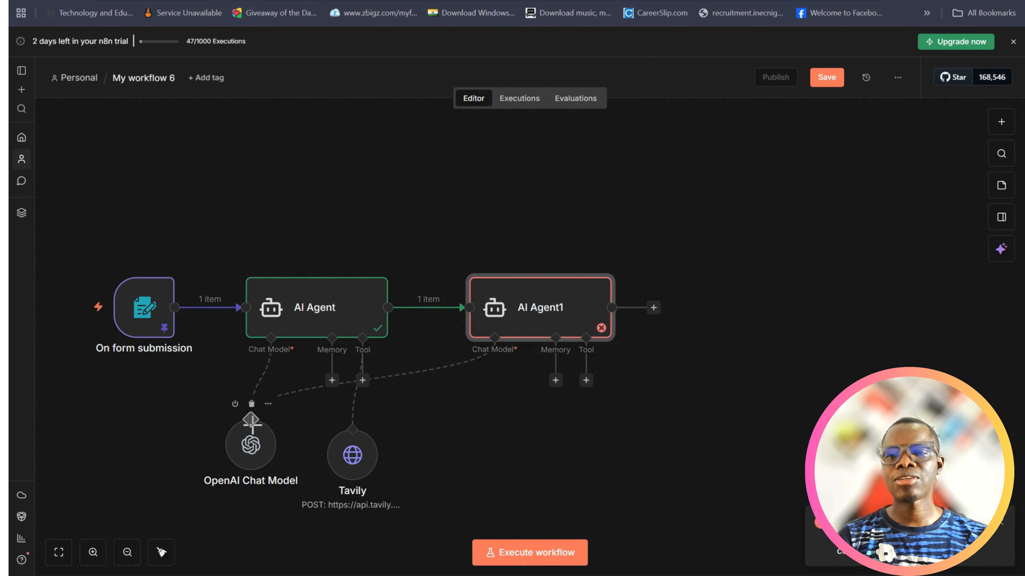
left_click(262, 453)
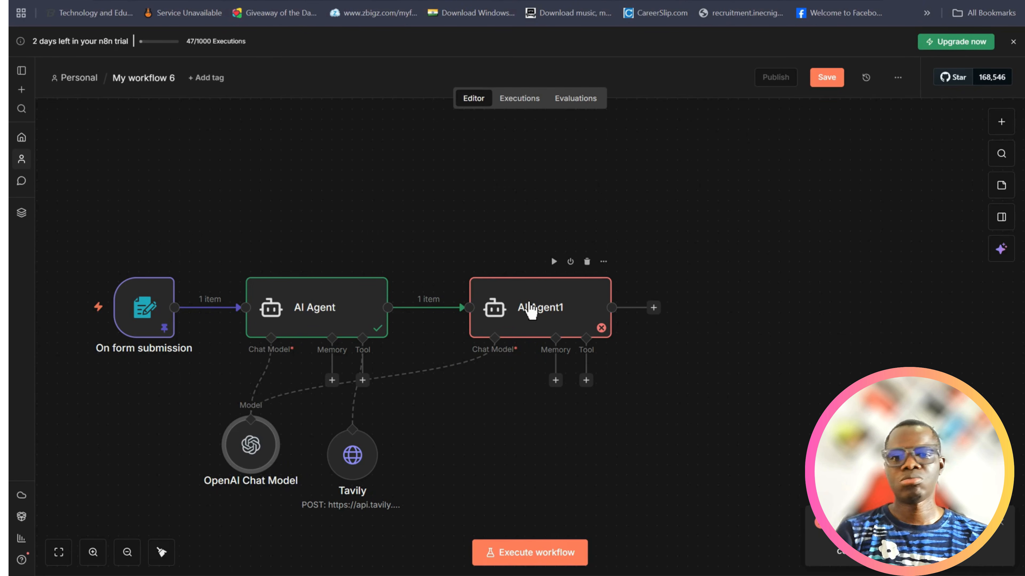
double_click(530, 311)
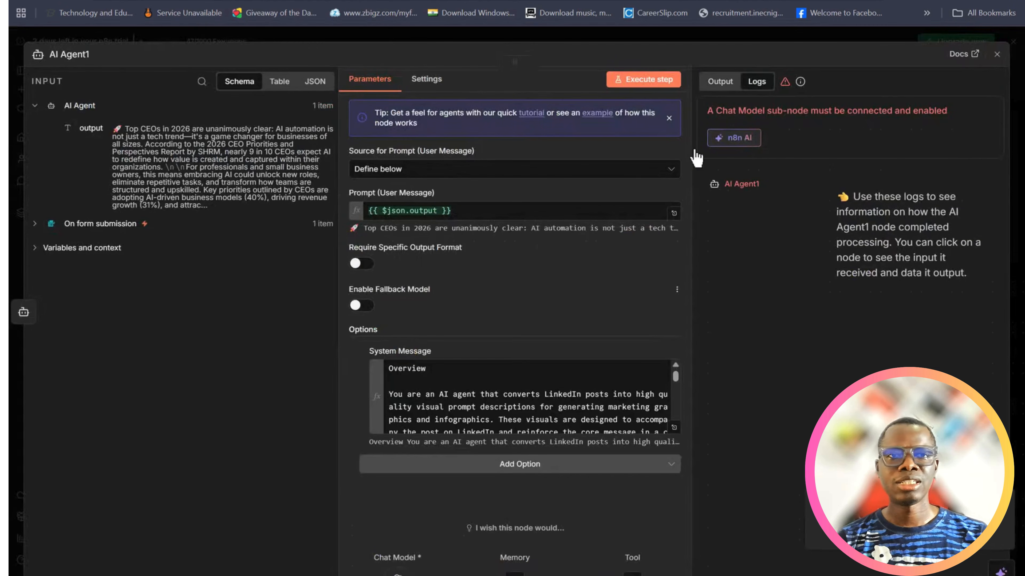
left_click(654, 82)
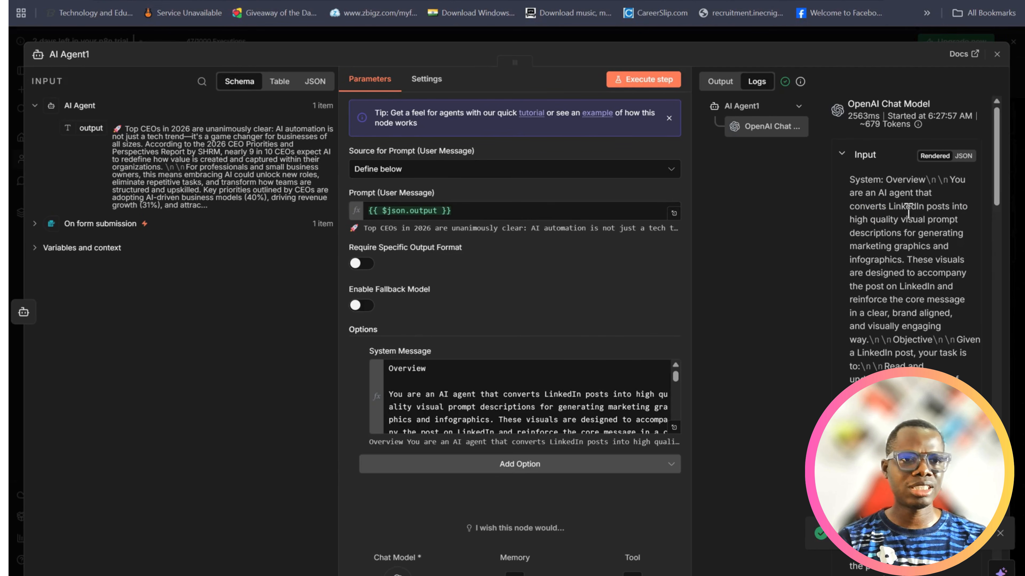
Review the OpenAI Chat Model log's input and the generated image prompt in AI Agent1, and close the node
scroll(928, 247, "down", 5)
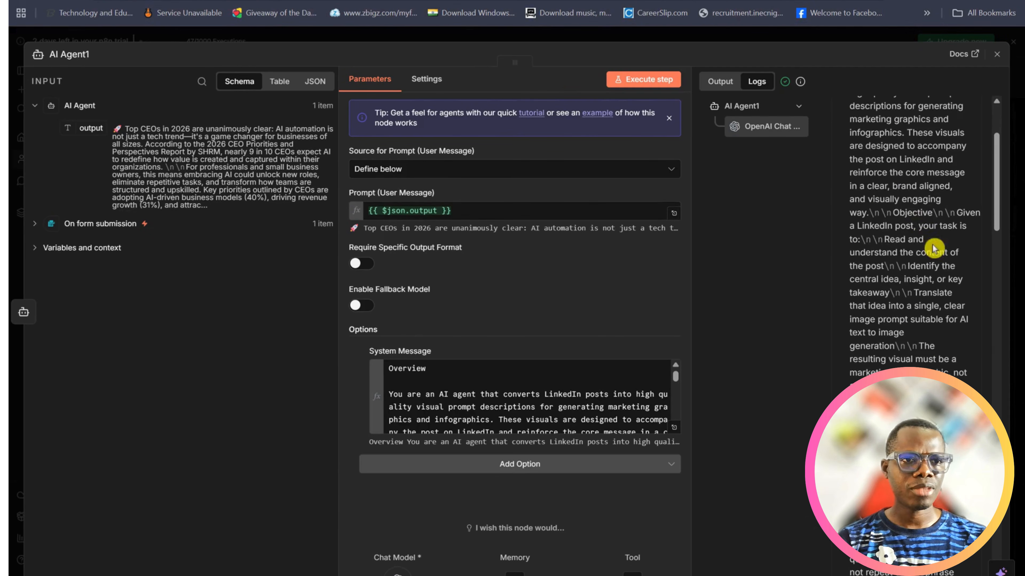
scroll(933, 247, "down", 10)
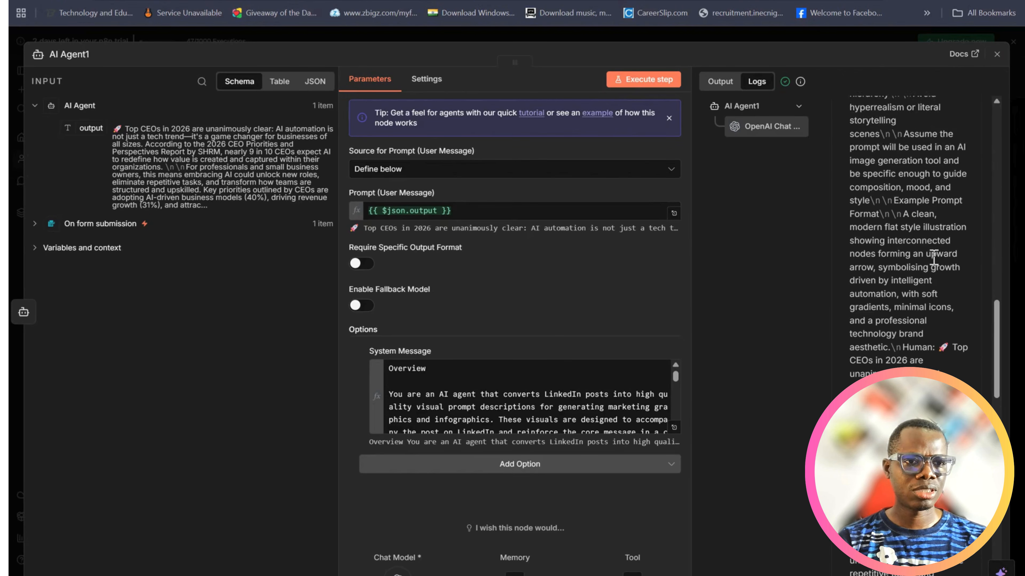
scroll(933, 258, "down", 15)
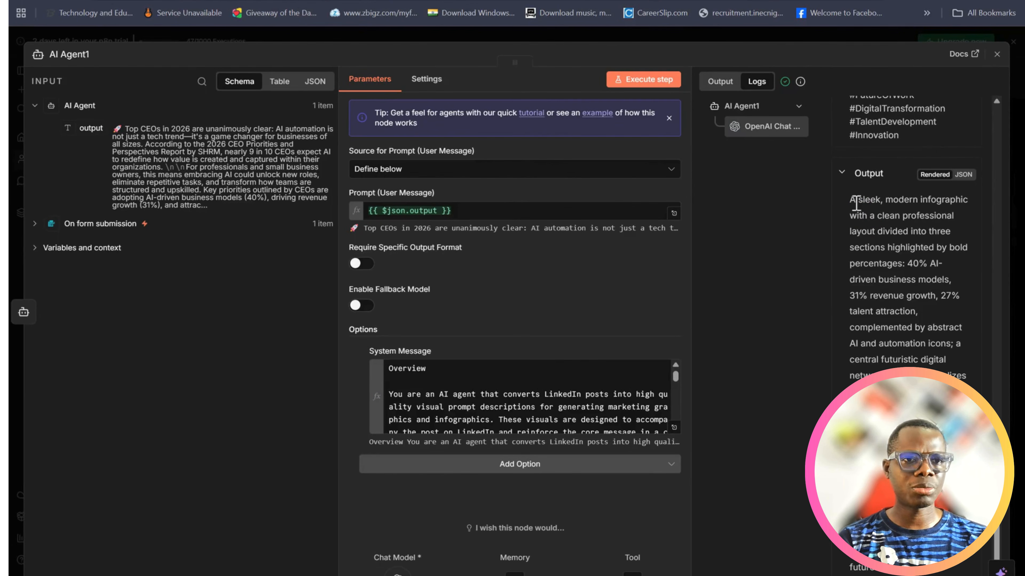
left_click_drag(853, 204, 964, 376)
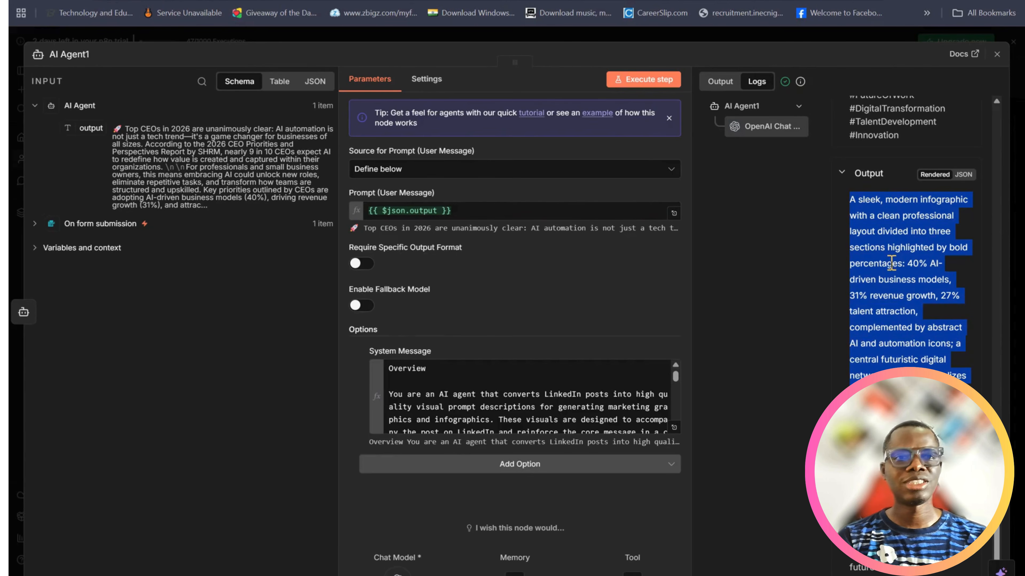
scroll(895, 266, "down", 1)
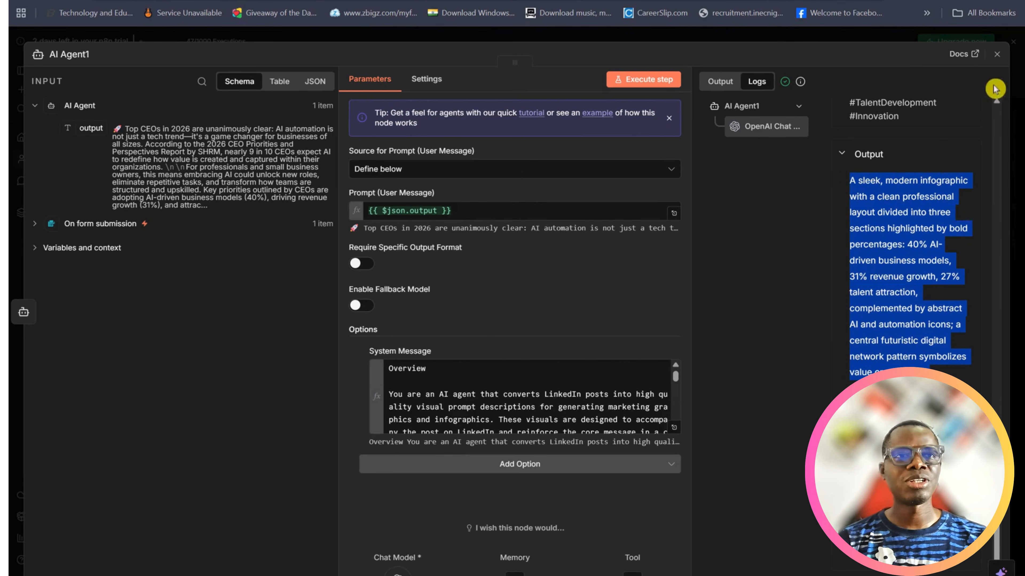
left_click(997, 54)
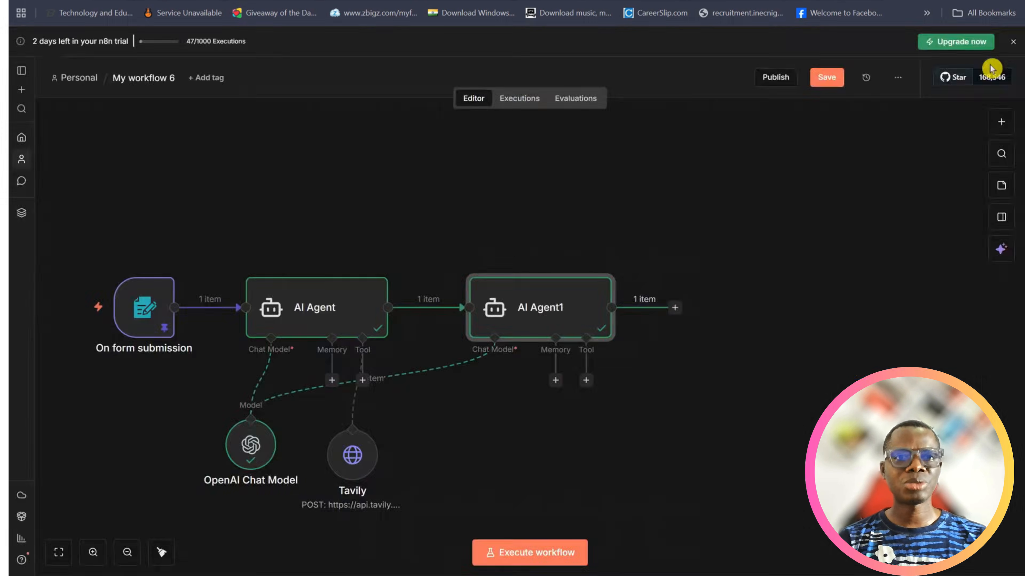
Add a Google Gemini node with the "Generate an image" action after AI Agent1
left_click(675, 310)
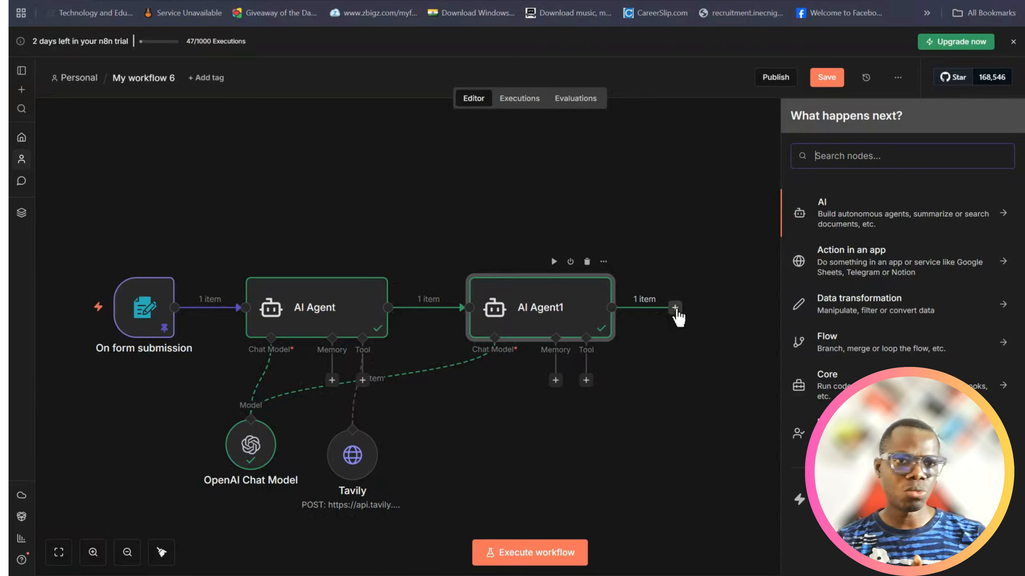
type("gemini")
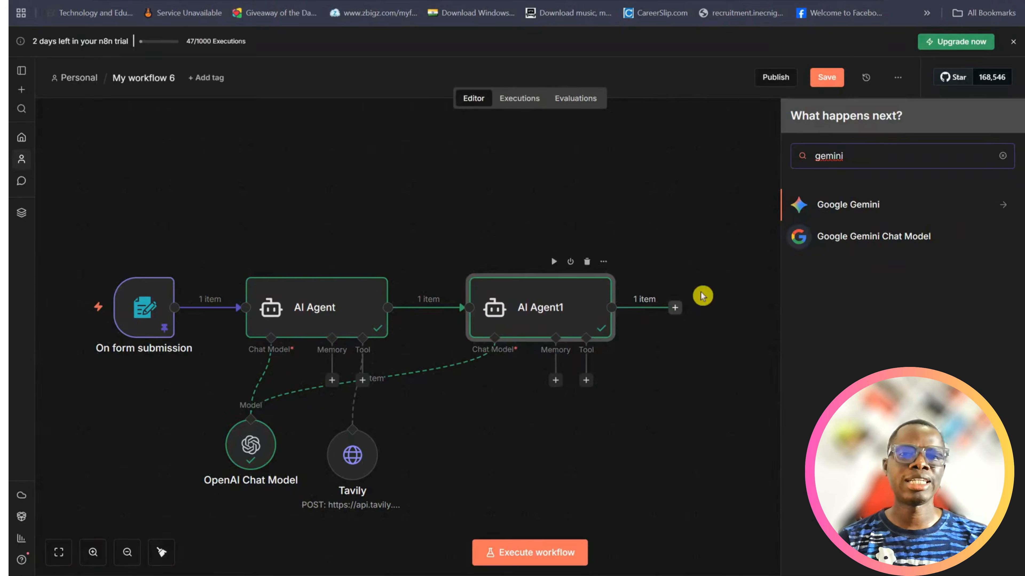
left_click(862, 207)
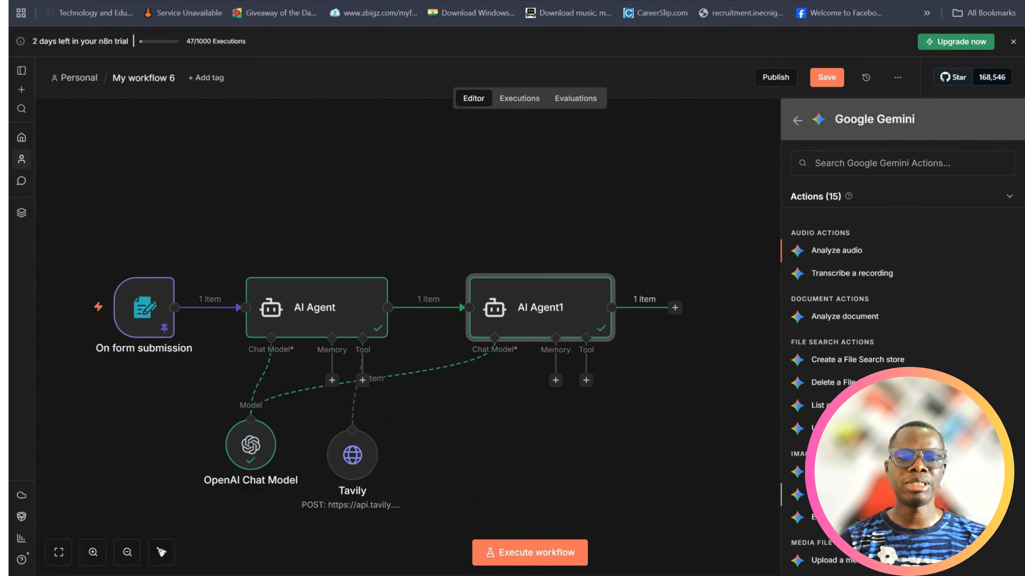
left_click(847, 495)
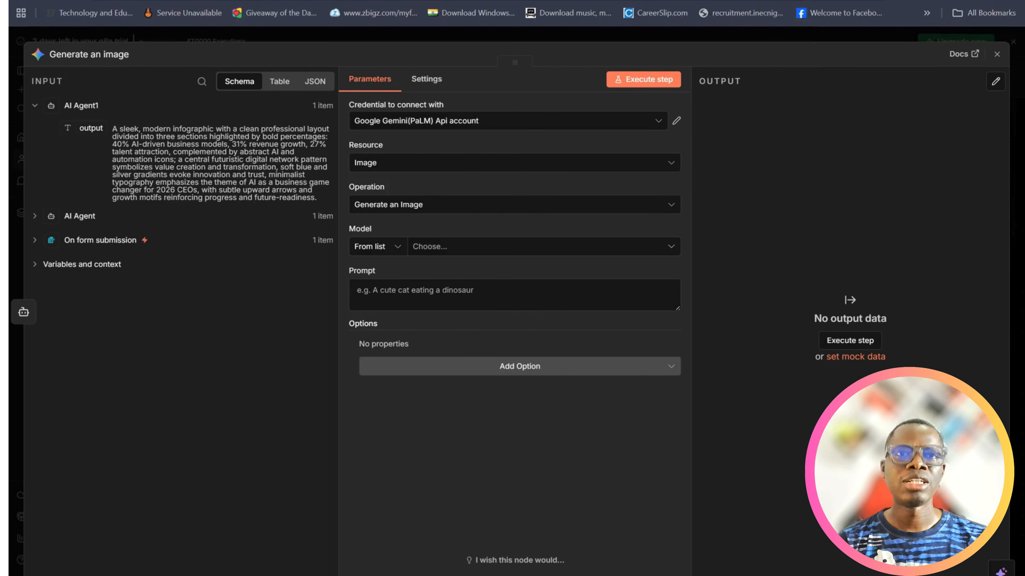
Switch to Google AI Studio and examine the Gemini API usage and billing pages for the project
left_click(656, 1)
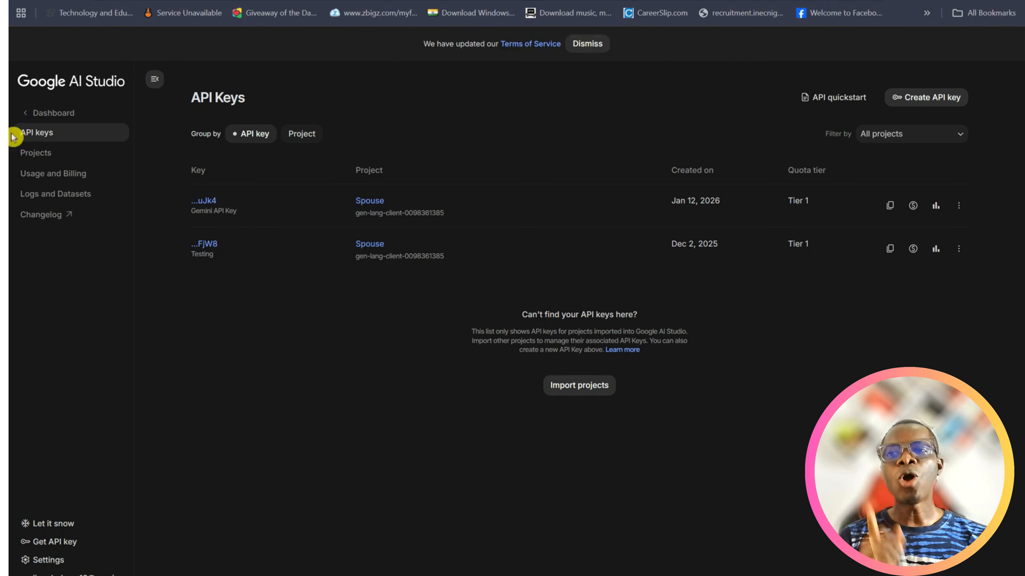
left_click(44, 178)
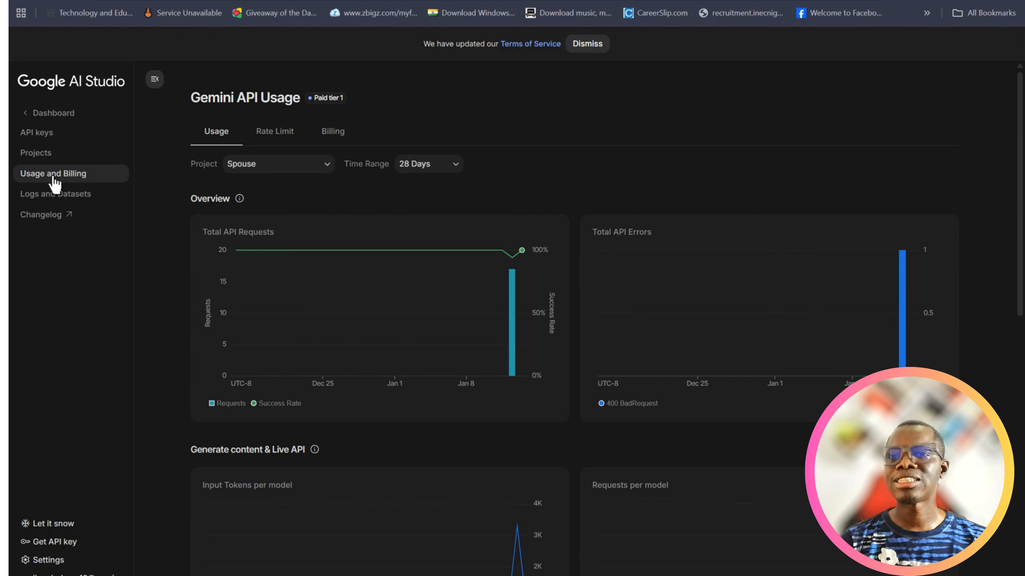
left_click(330, 137)
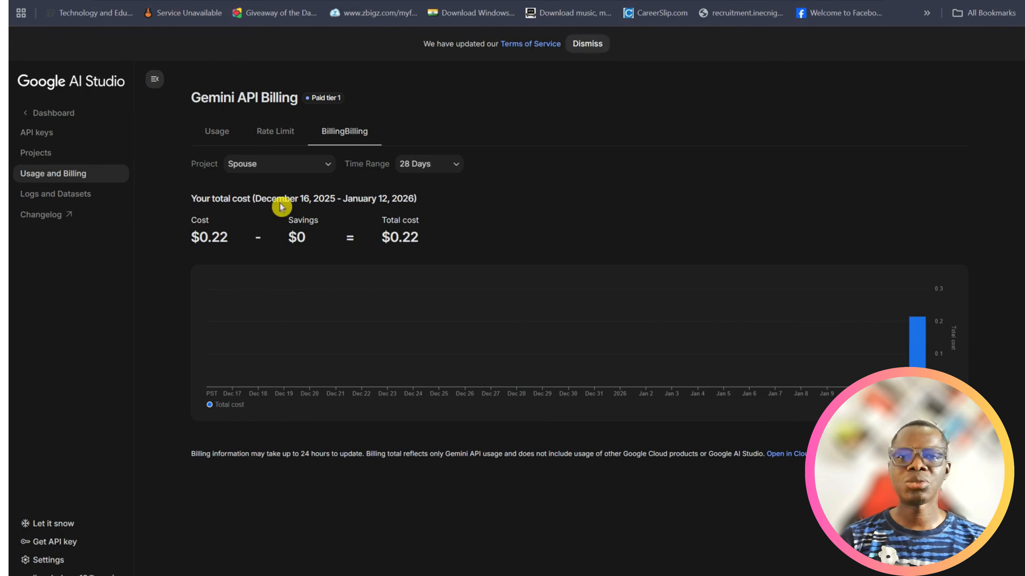
Create a Gemini API key named "Gemini API Key" in the Spouse project and copy the new key
left_click(46, 135)
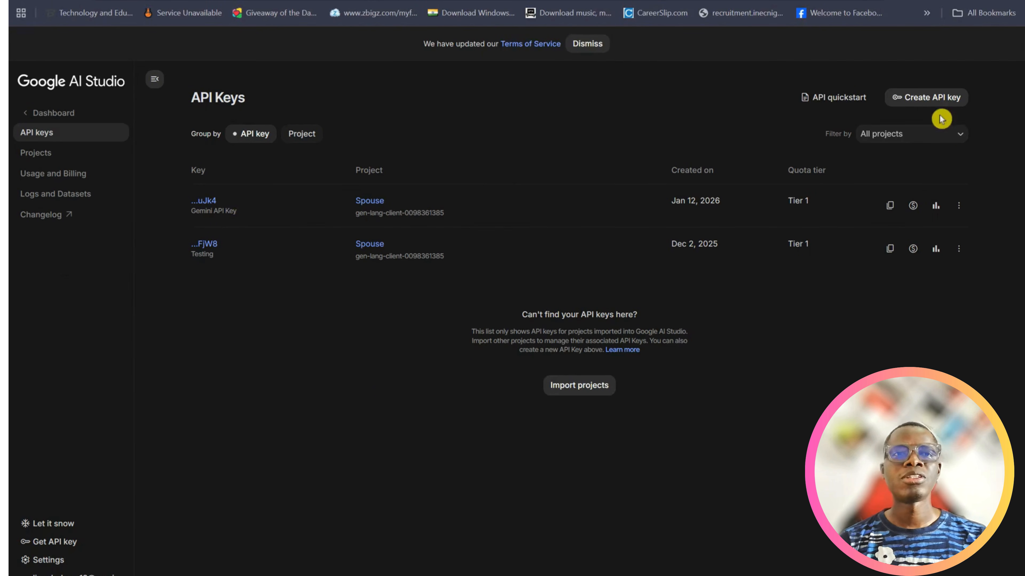
left_click(930, 103)
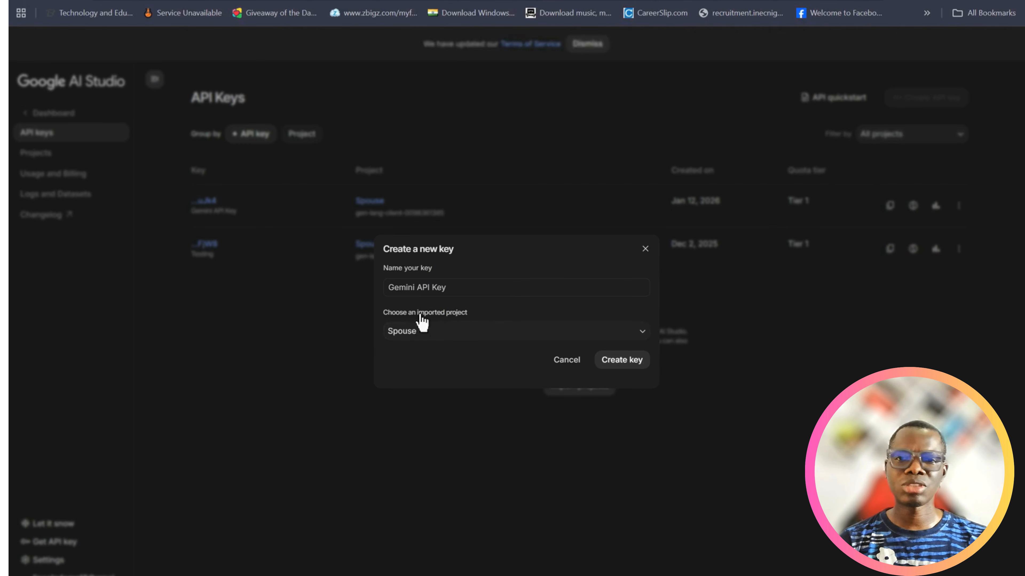
left_click(623, 360)
left_click(628, 365)
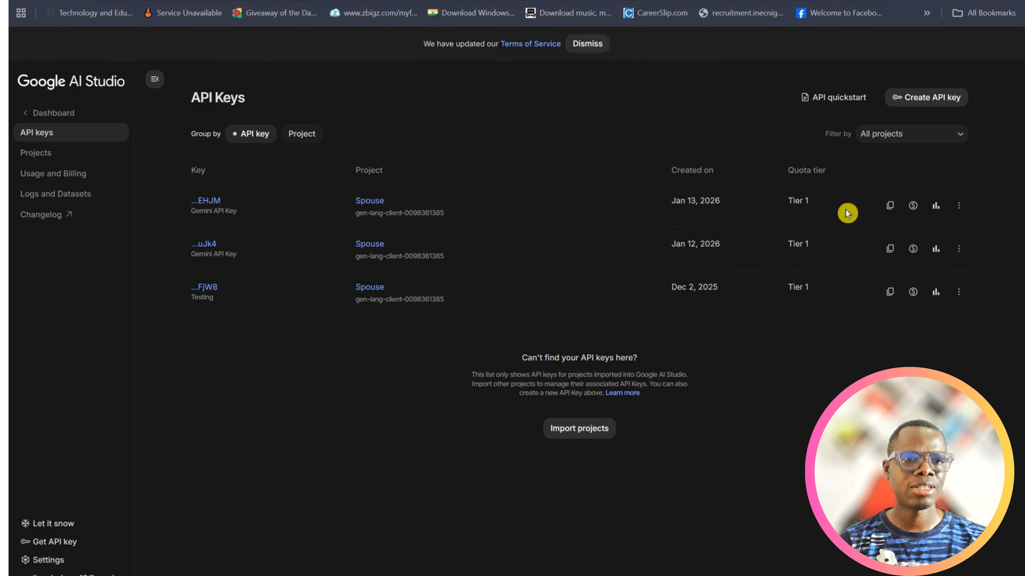
left_click(889, 205)
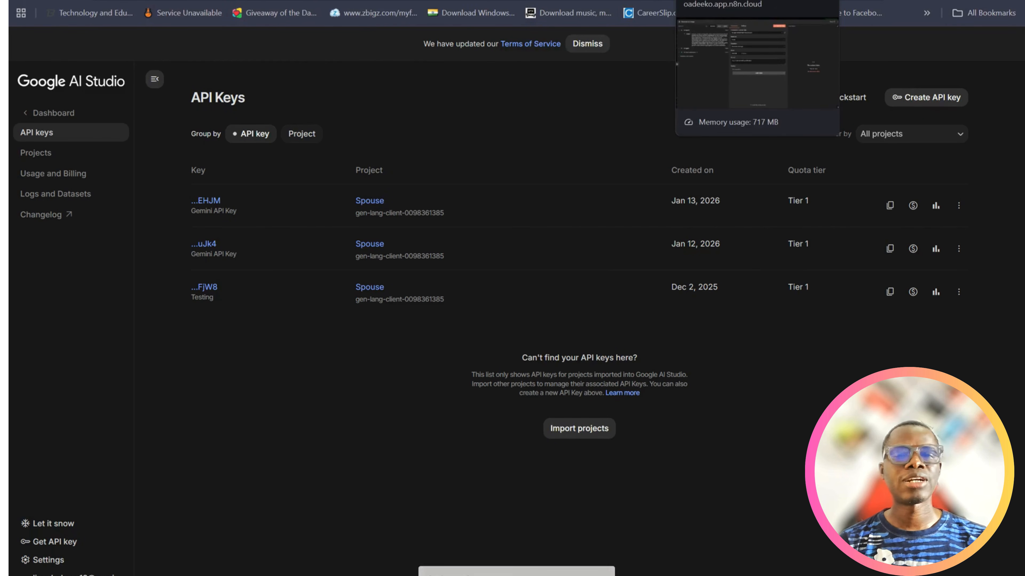
Switch to n8n, create a new Google Gemini credential for the image node with the copied API key, save it, and close the node
left_click(677, 5)
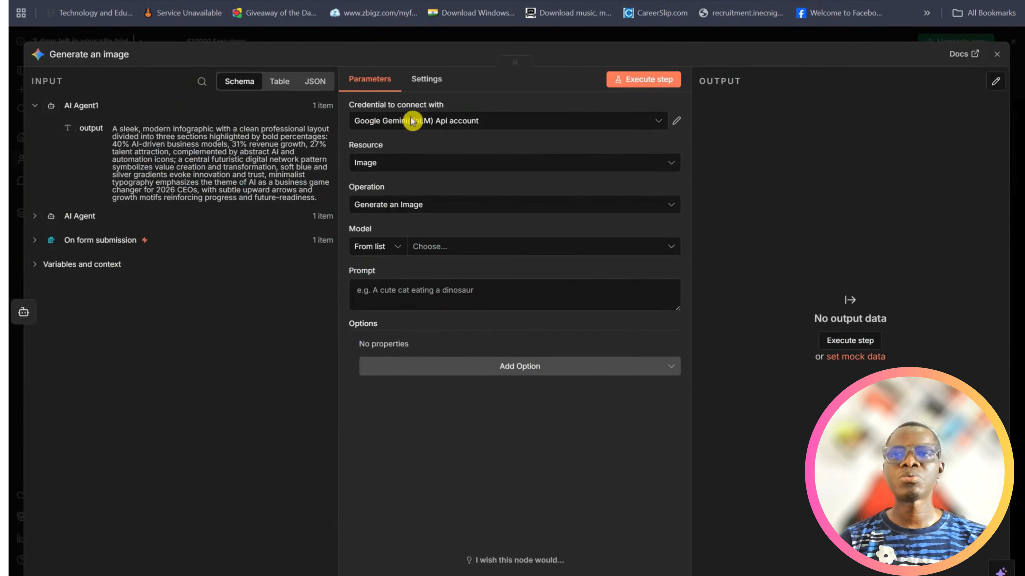
left_click(659, 124)
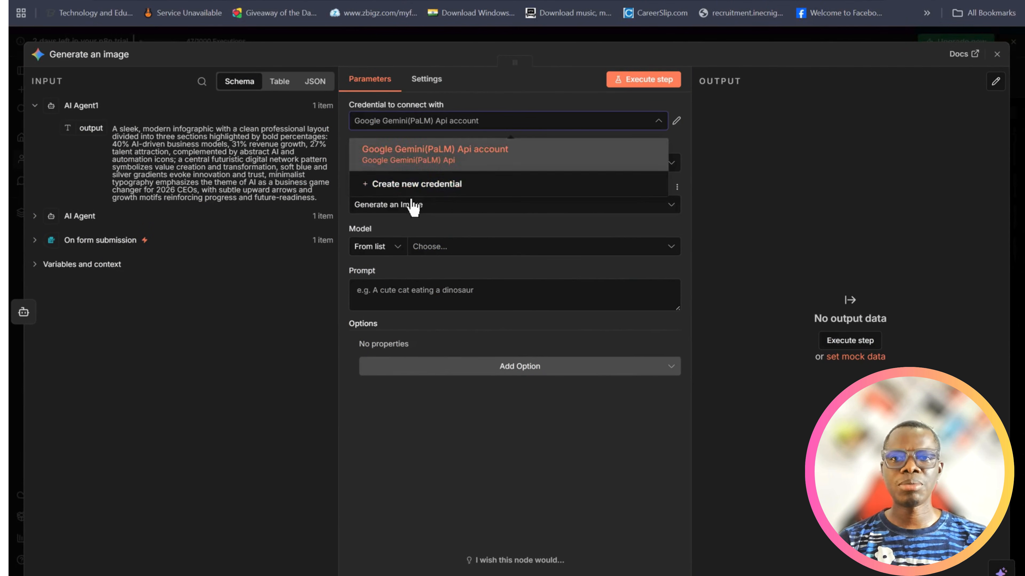
left_click(408, 184)
key("ctrl+v")
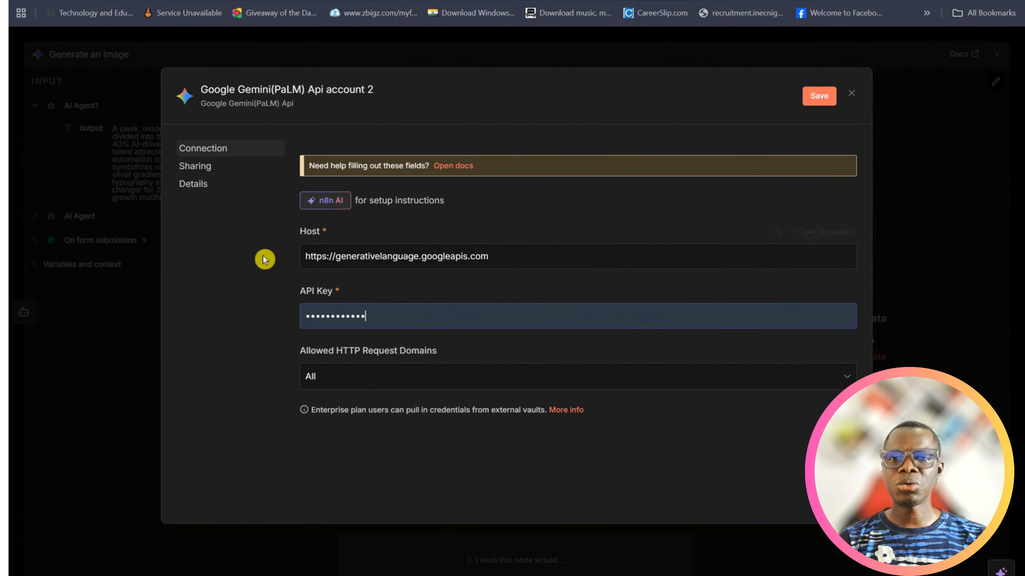
left_click_drag(380, 318, 285, 318)
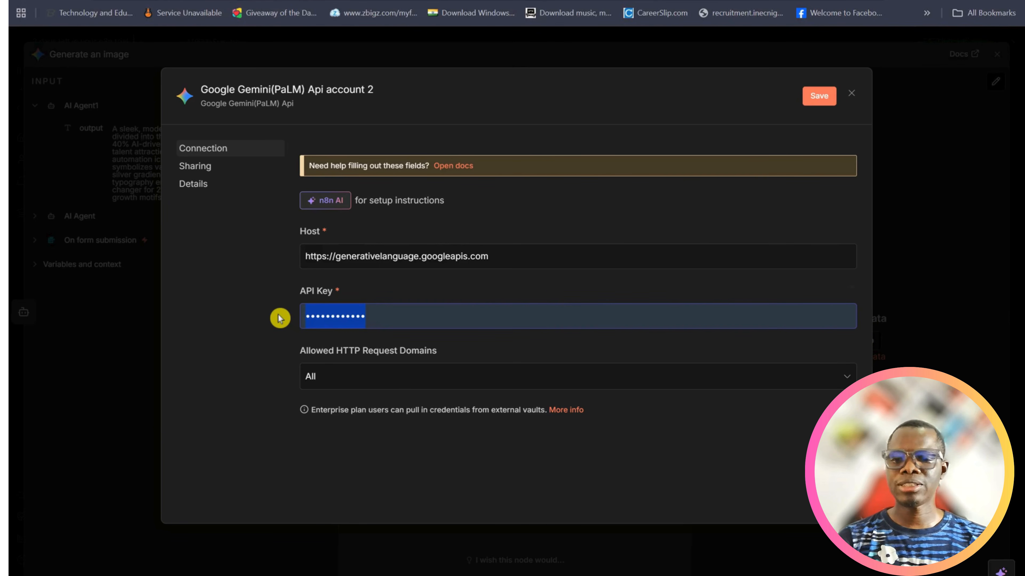
key("ctrl+v")
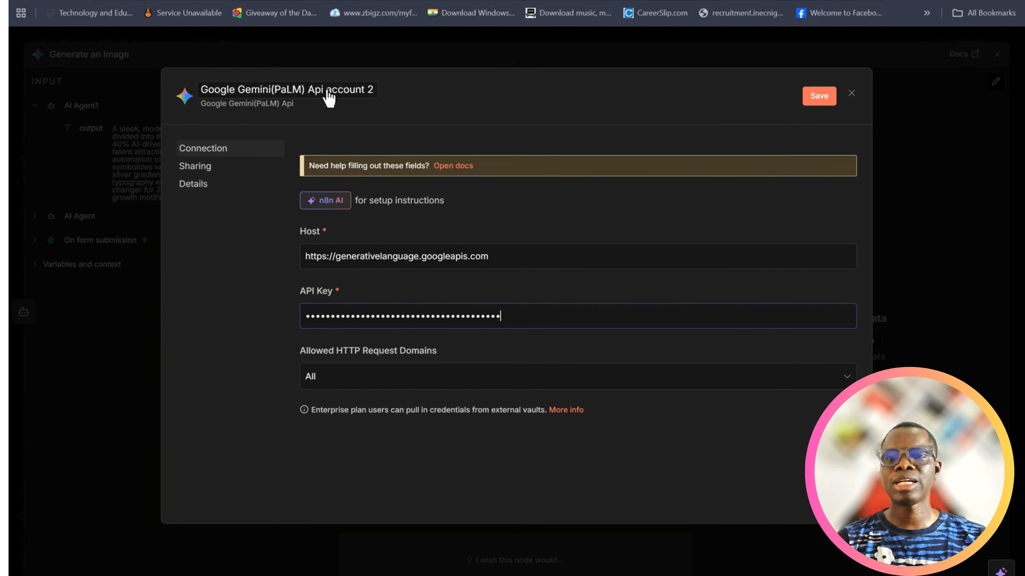
left_click(815, 99)
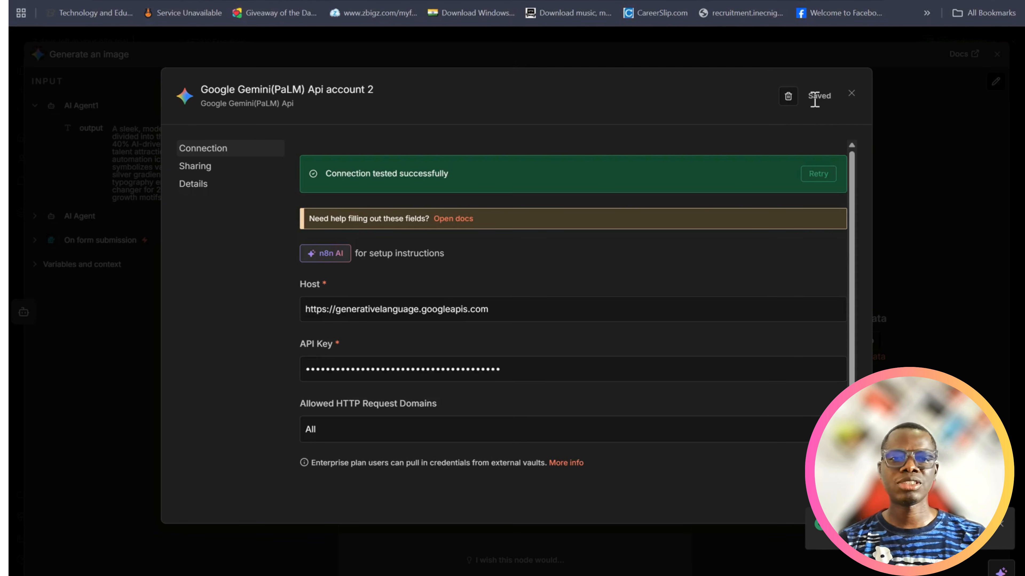
left_click(850, 95)
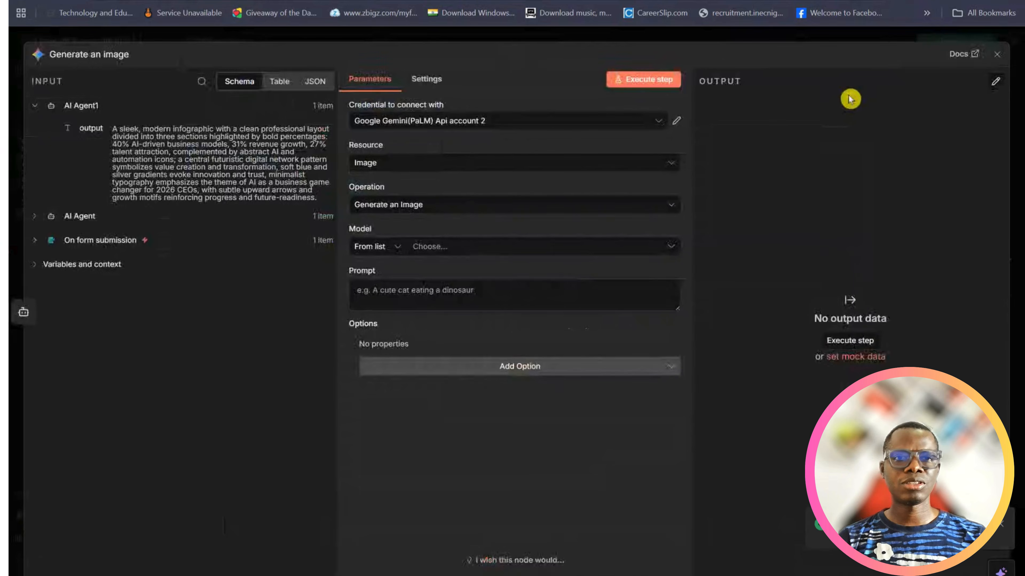
left_click(997, 61)
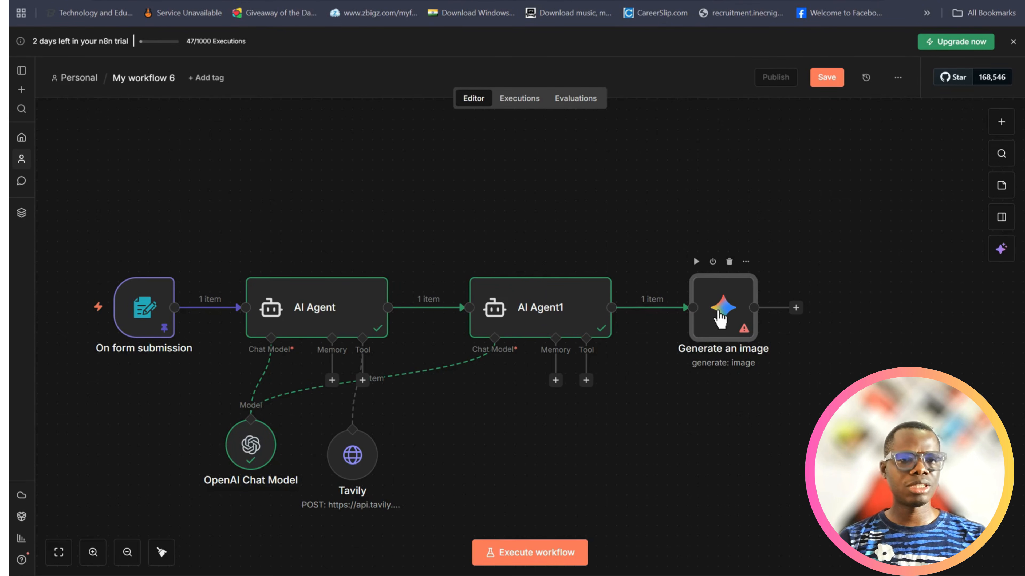
Set the Generate an image node's model to models/gemini-2.5-flash-image-preview (Nano Banana) and map AI Agent1's output as the prompt
double_click(720, 319)
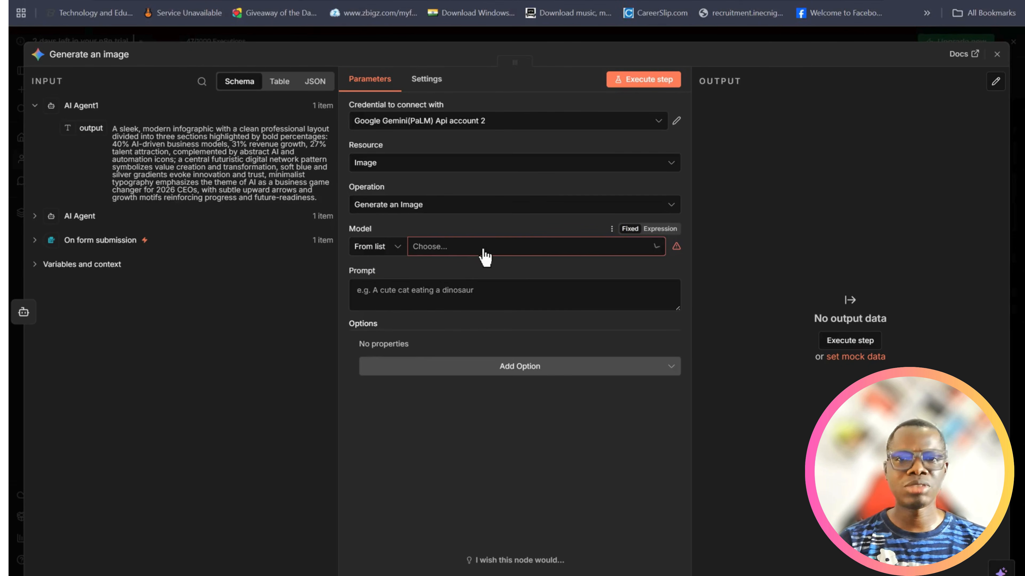
left_click(485, 257)
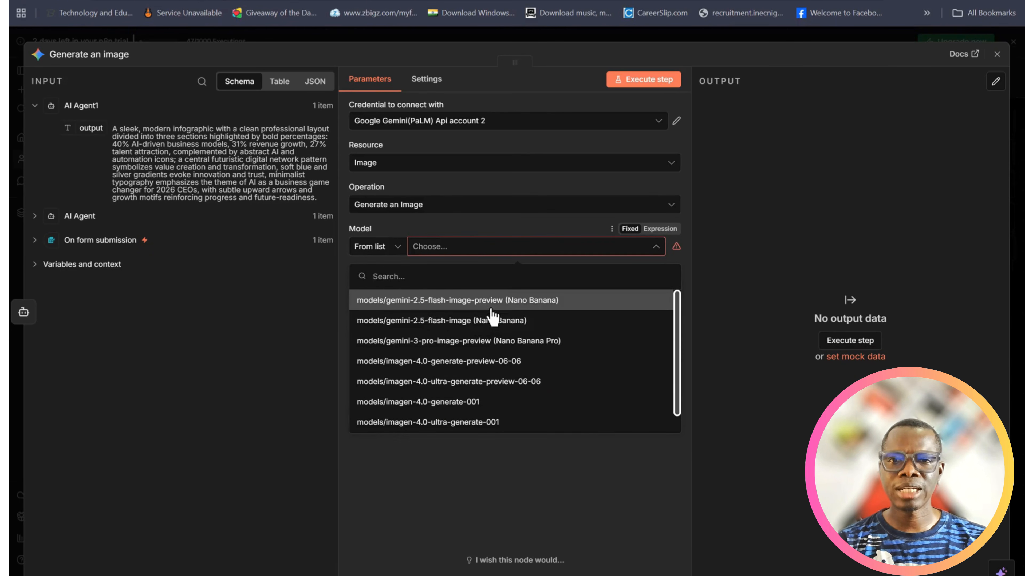
left_click(495, 300)
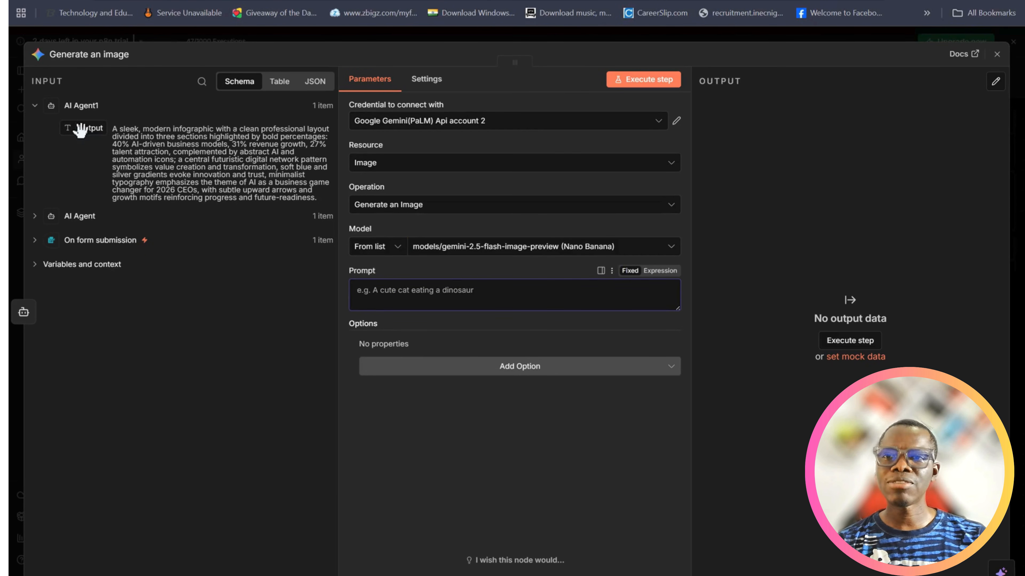
left_click_drag(80, 130, 373, 294)
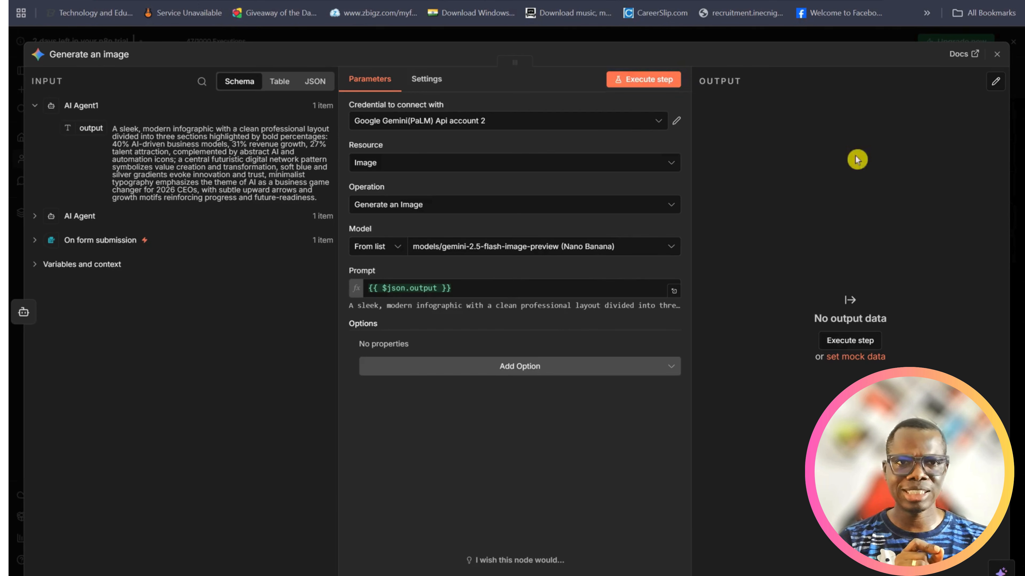
Execute the Generate an image step, view the resulting image, and close the node
left_click(639, 85)
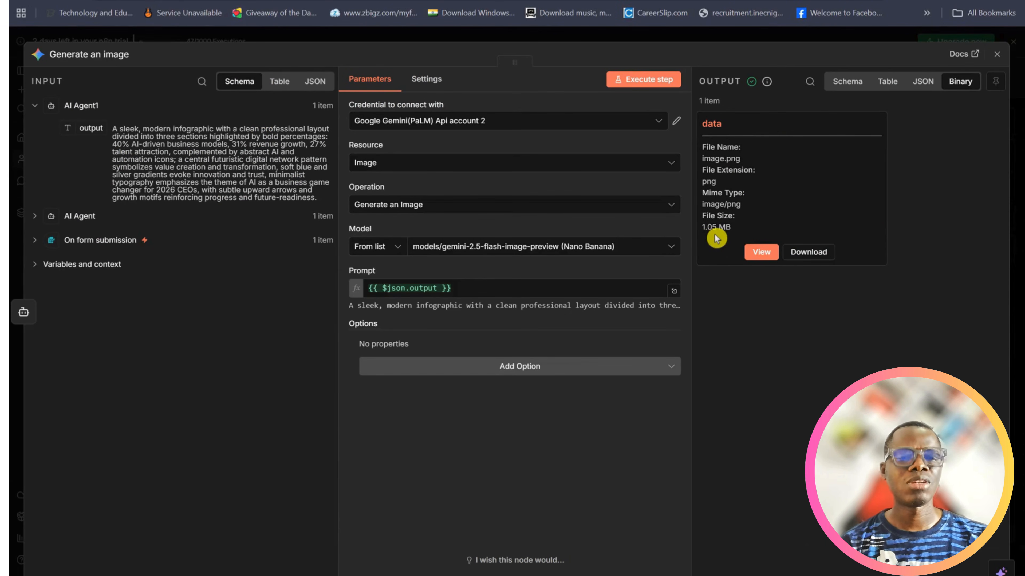
left_click(762, 254)
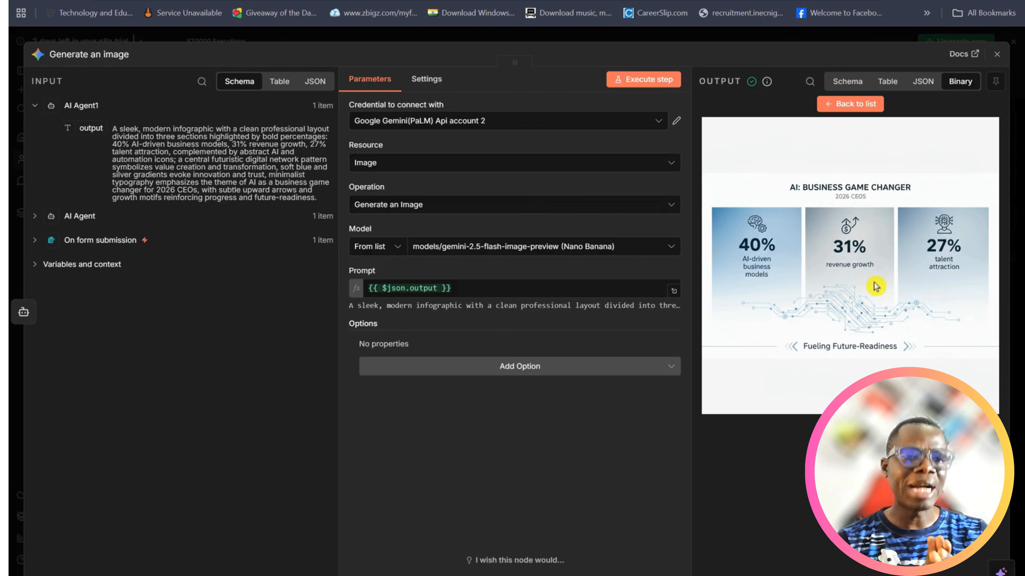
left_click(997, 55)
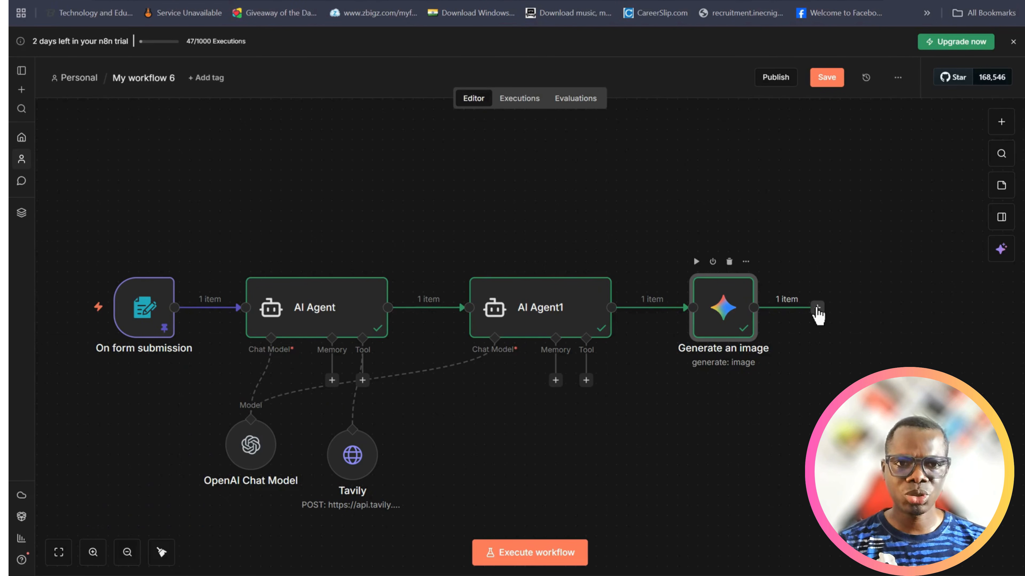
Search for LinkedIn, Facebook and Instagram nodes that could follow Generate an image, and clear the search
left_click(817, 309)
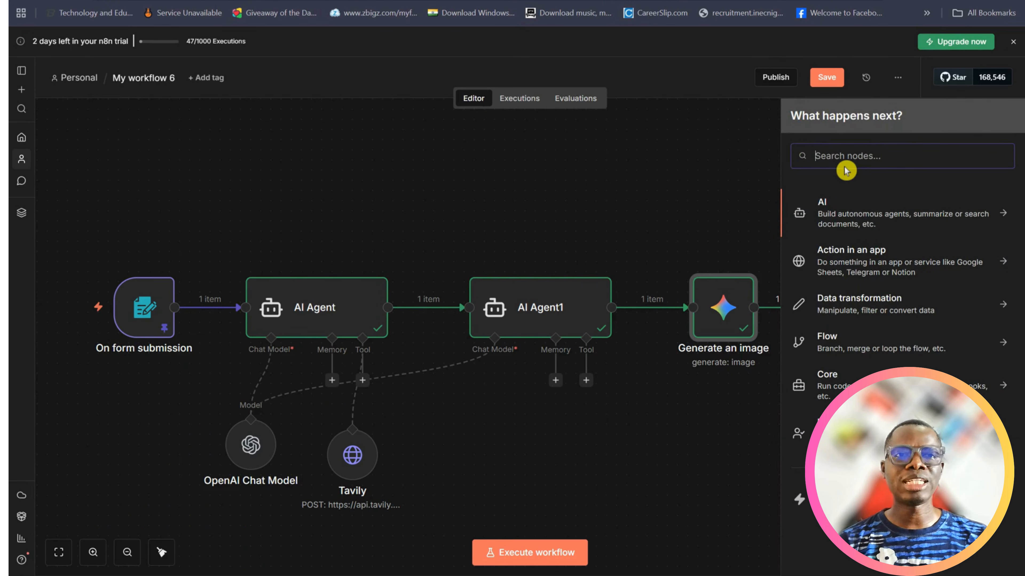
type("linkein")
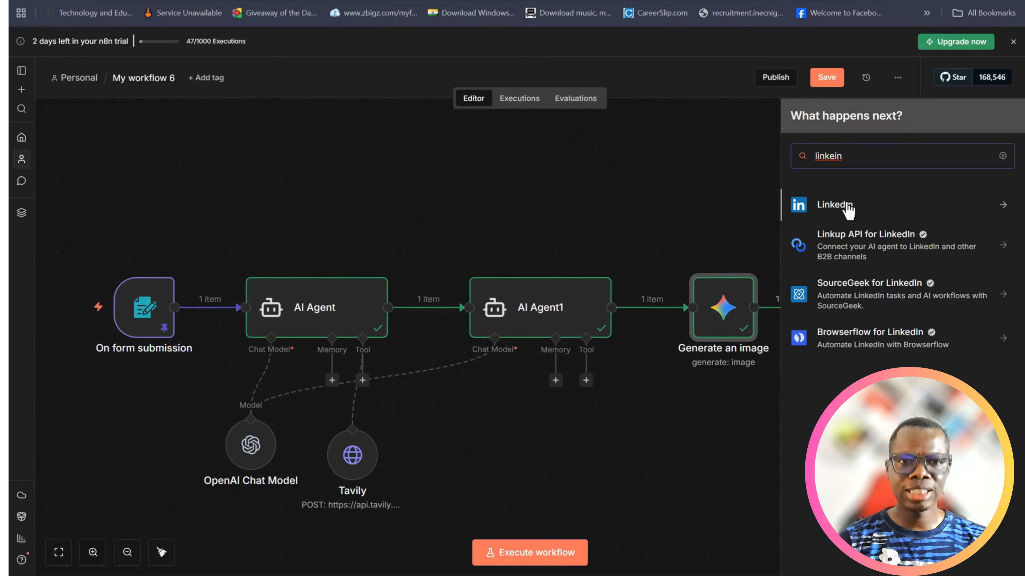
key("BackSpace")
key("BackSpace")
key("BackSpace")
key("BackSpace")
key("BackSpace")
key("BackSpace")
key("BackSpace")
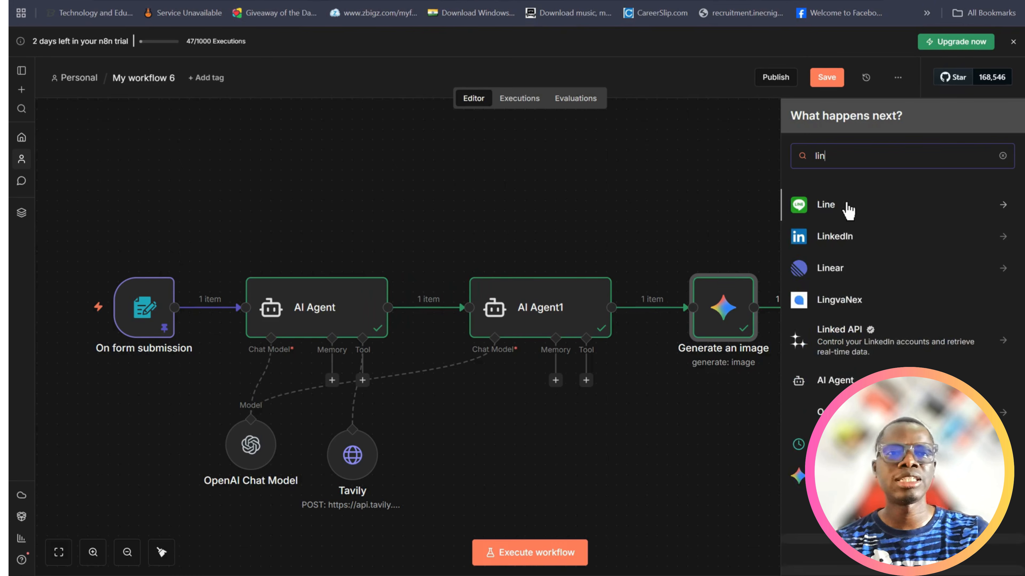
type("facebook")
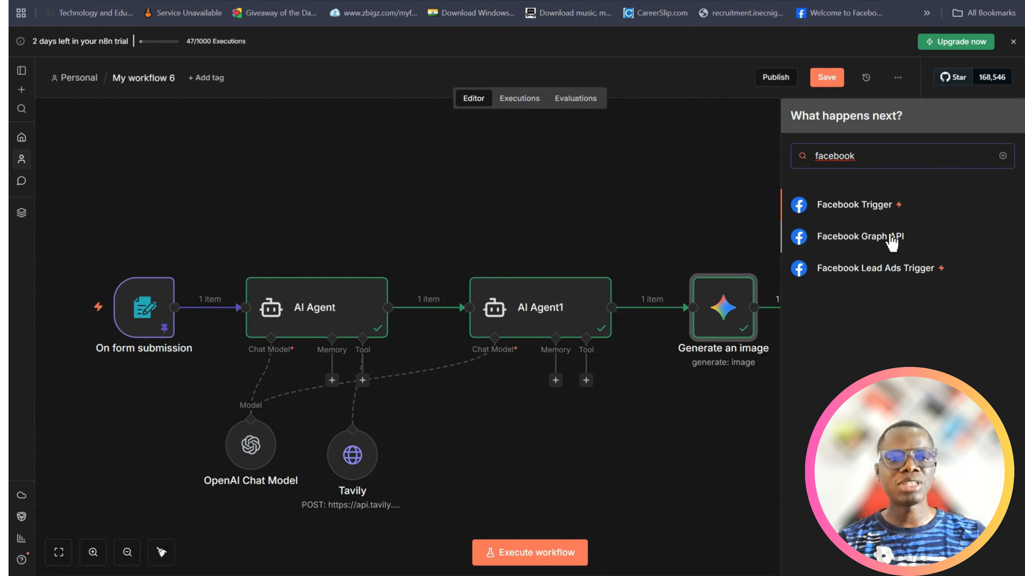
key("BackSpace")
key("BackSpace")
key("BackSpace")
key("BackSpace")
key("BackSpace")
key("BackSpace")
key("BackSpace")
key("BackSpace")
type("u")
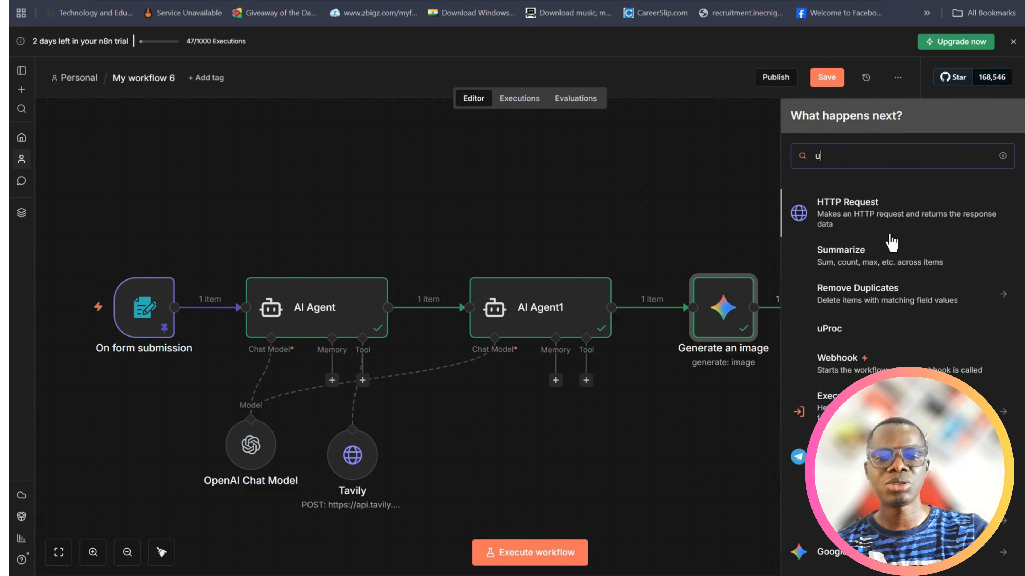
key("BackSpace")
type("instag")
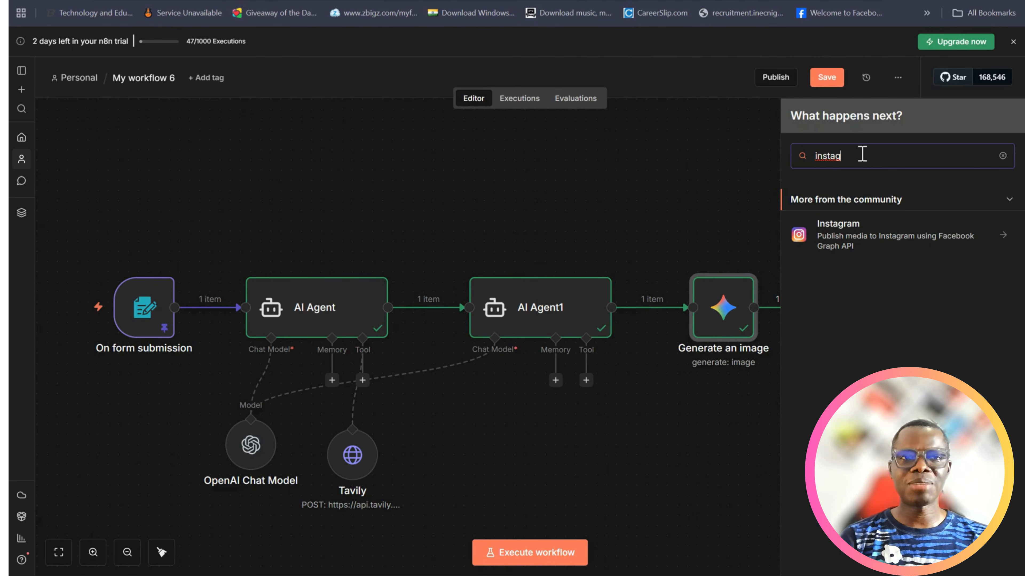
key("BackSpace")
key("BackSpace")
key("BackSpace")
key("BackSpace")
key("BackSpace")
key("BackSpace")
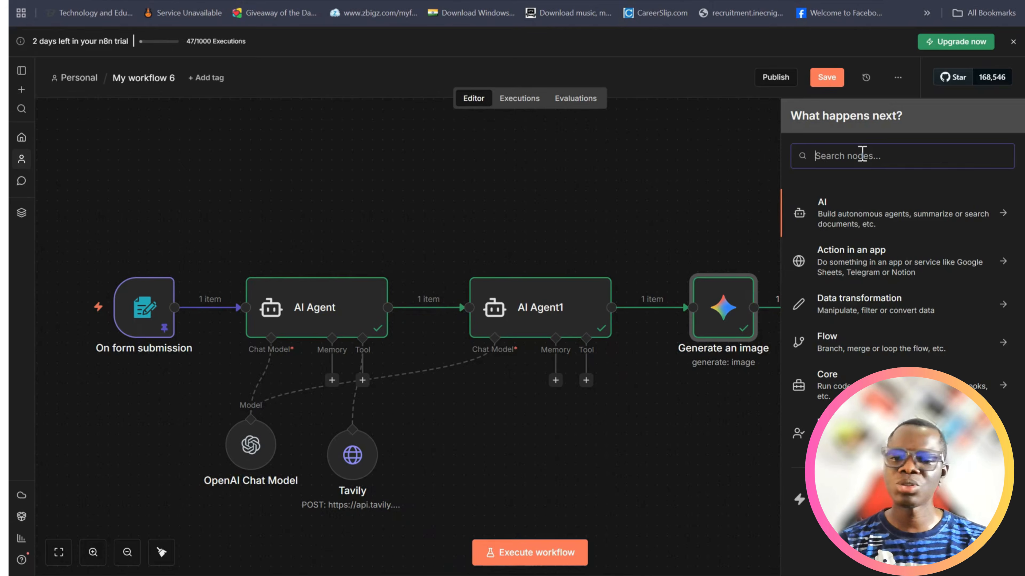
Add a Gmail node with the "Send a message" action after Generate an image, keeping the existing Gmail account credential
type("email")
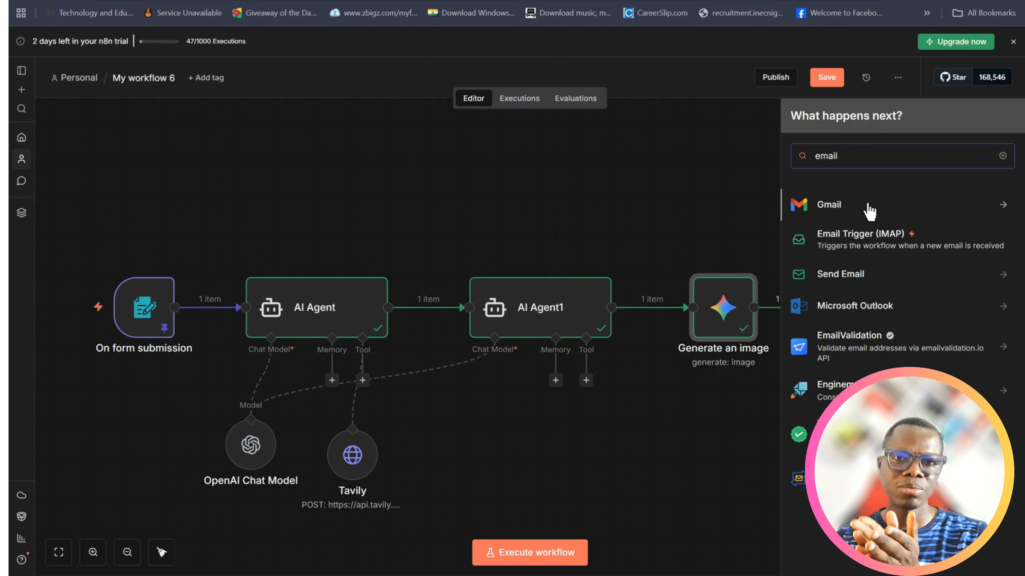
left_click(833, 210)
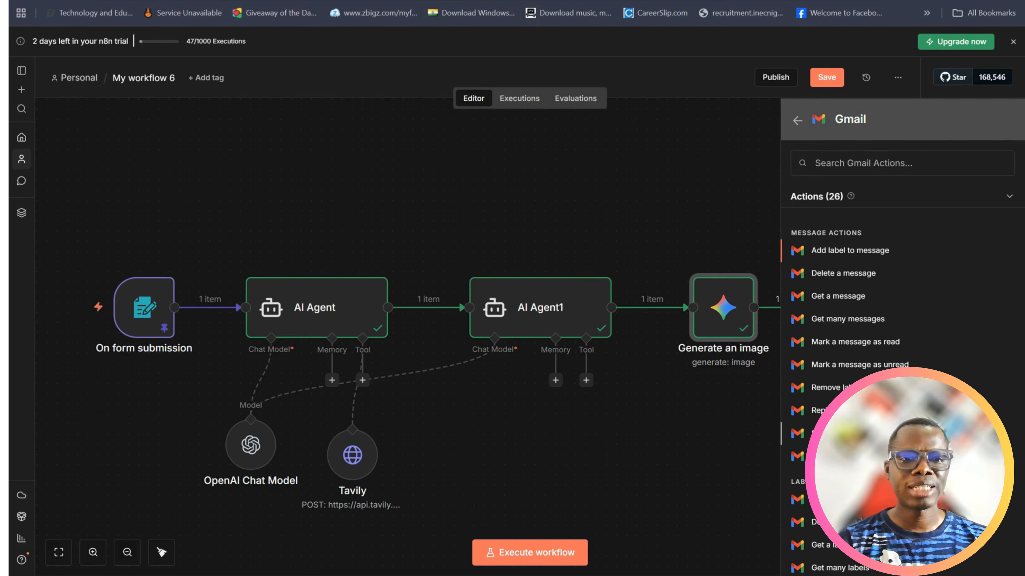
left_click(845, 433)
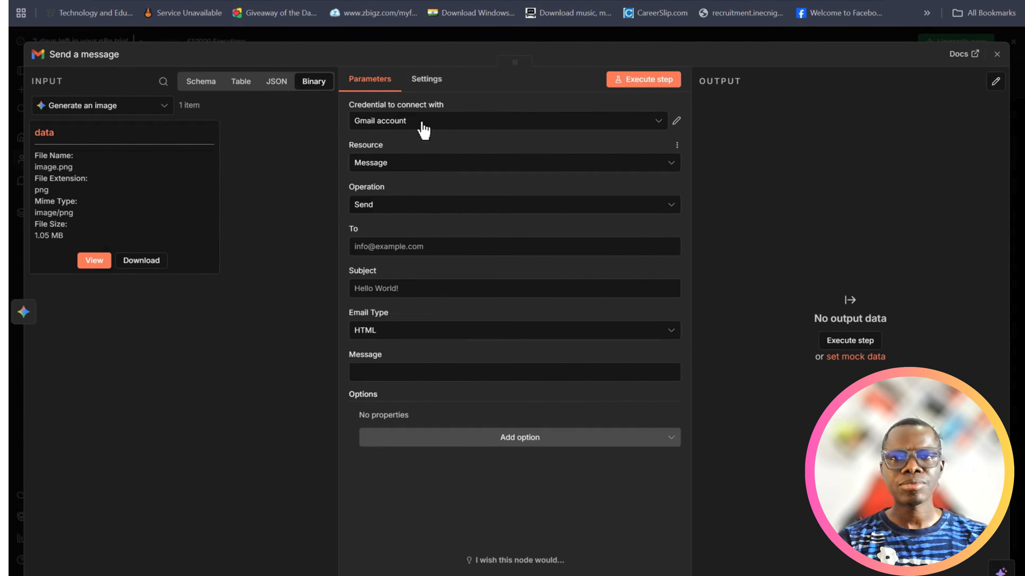
left_click(446, 120)
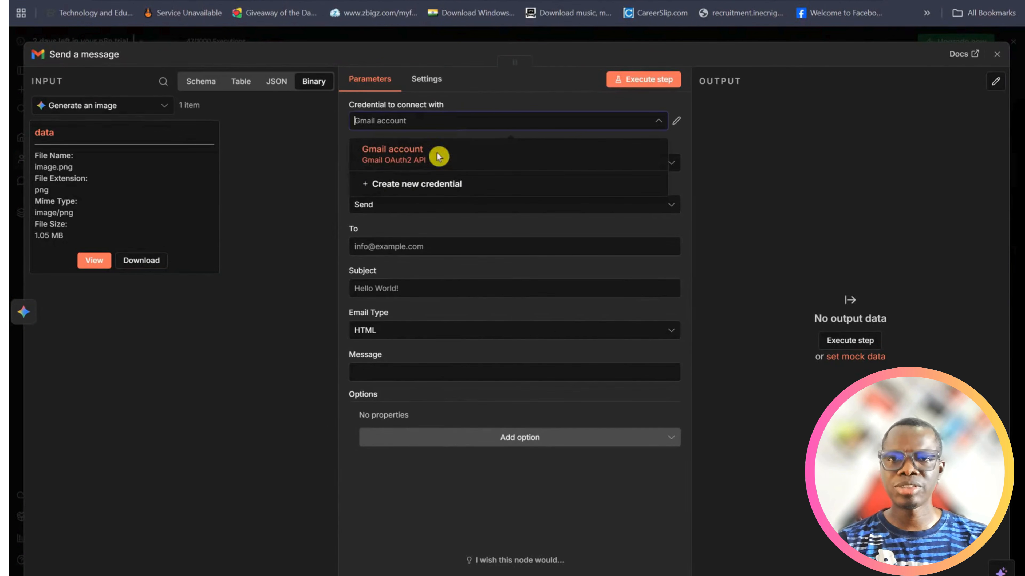
left_click(492, 83)
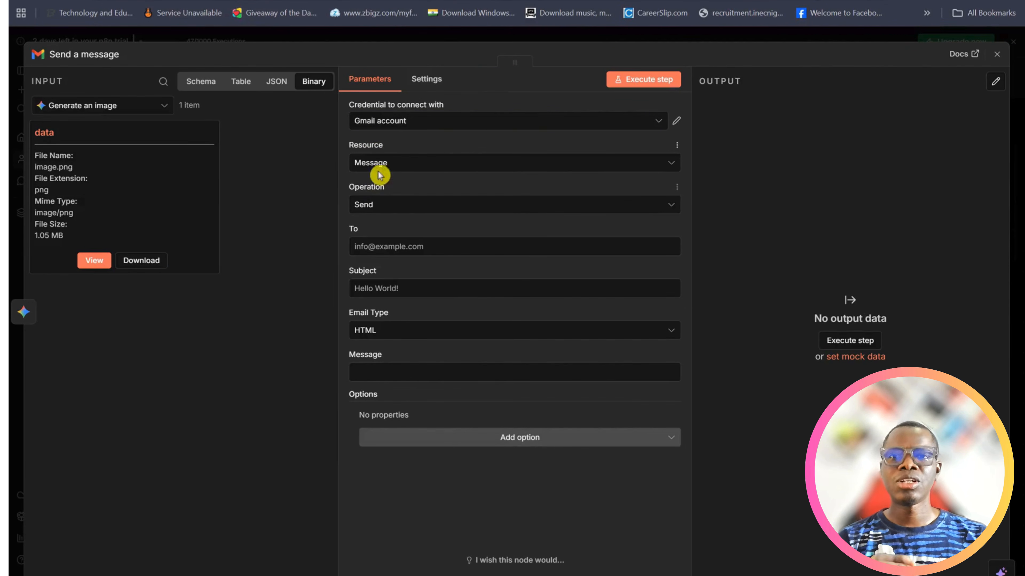
Enter the recipient's e-mail address and set the message subject to "Your Post For Today"
left_click(391, 247)
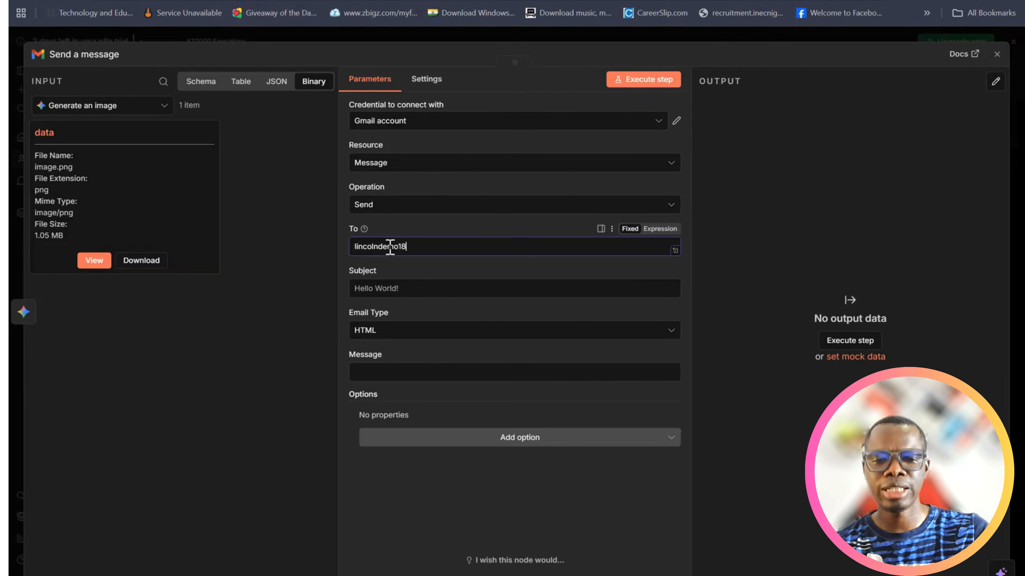
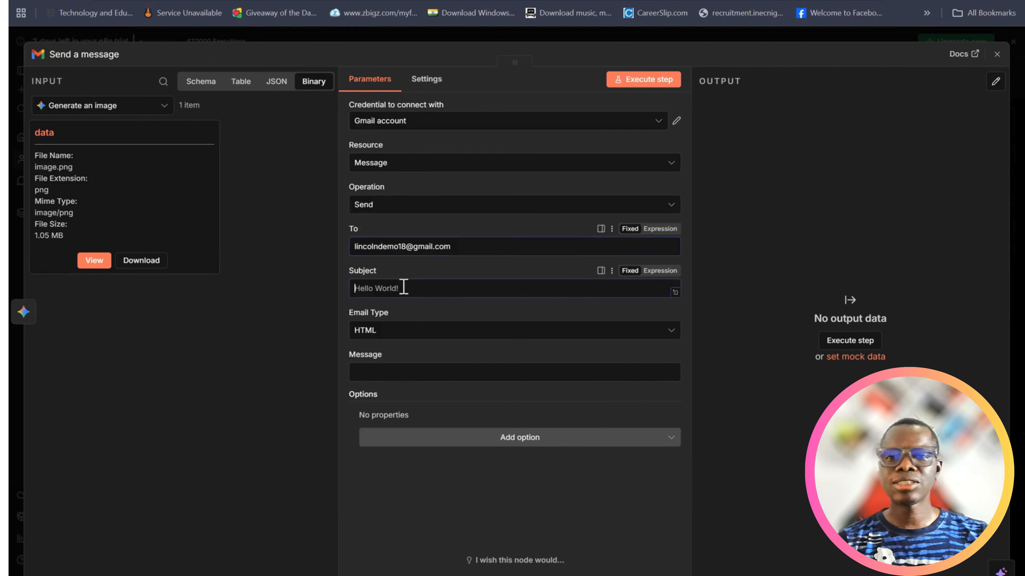
type("Your Po")
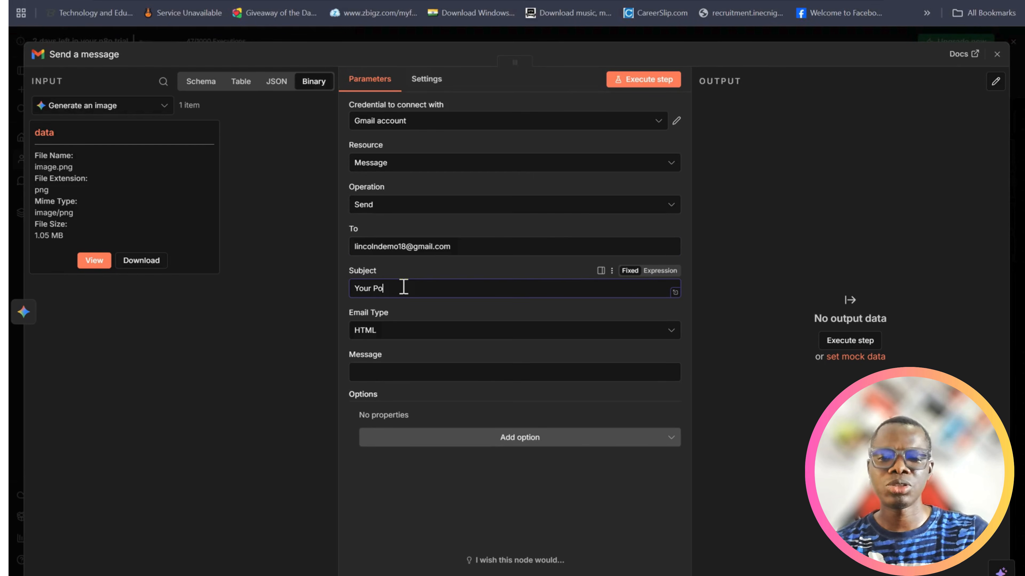
type("st For Today")
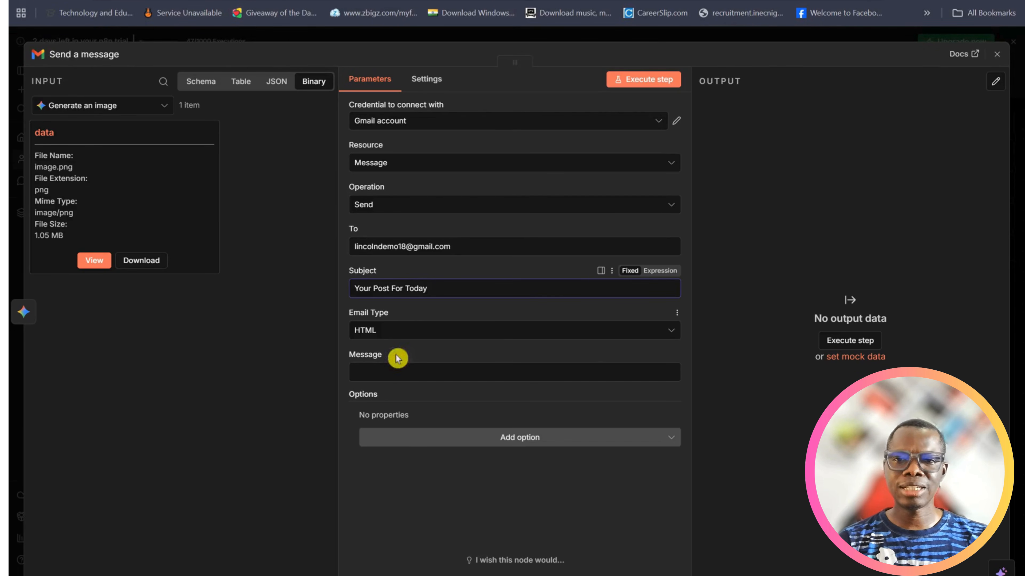
Map the AI Agent node's output field into the Message field of the Send a message node
left_click(398, 373)
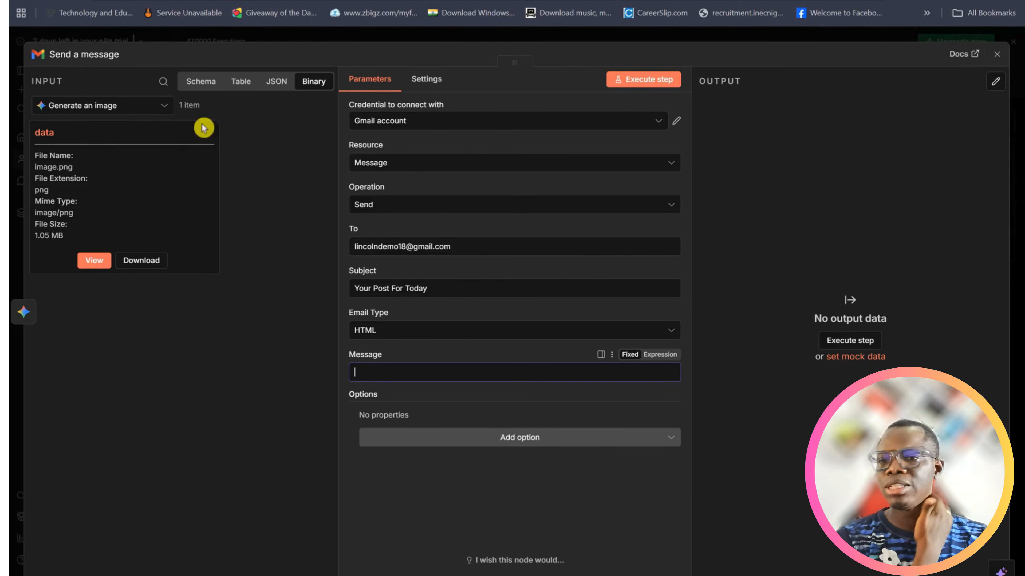
left_click(164, 107)
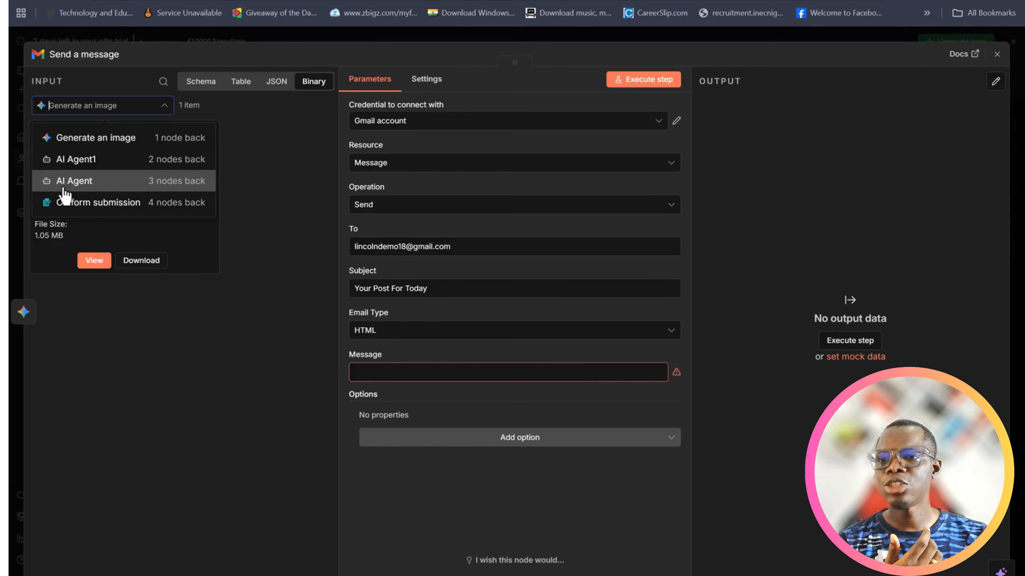
left_click(84, 165)
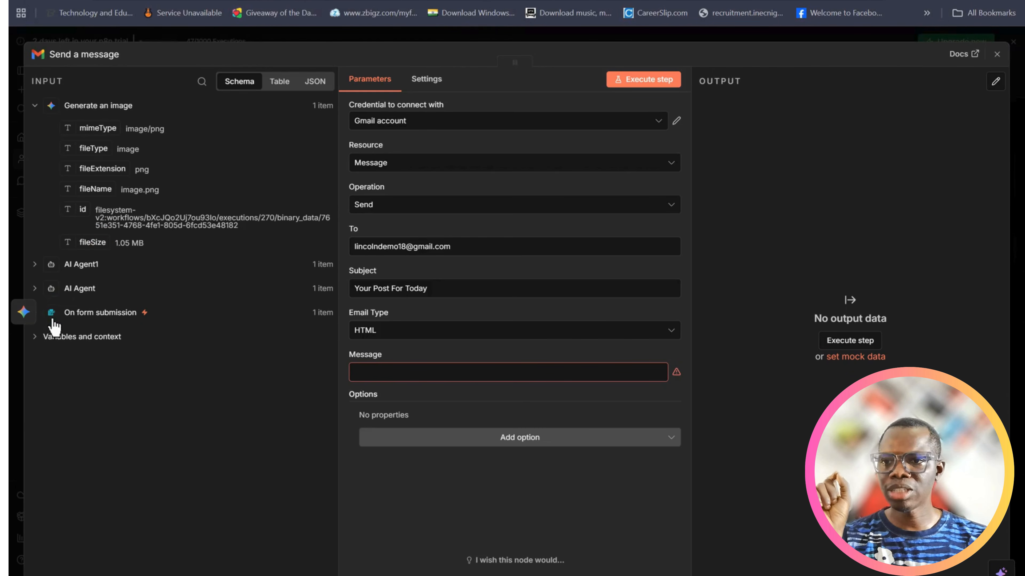
left_click(34, 265)
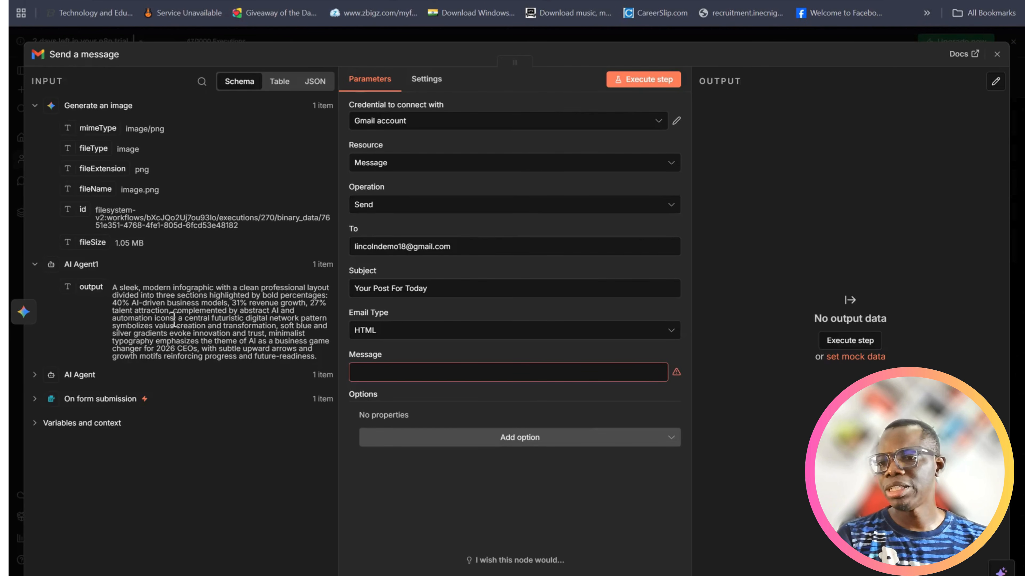
left_click(34, 375)
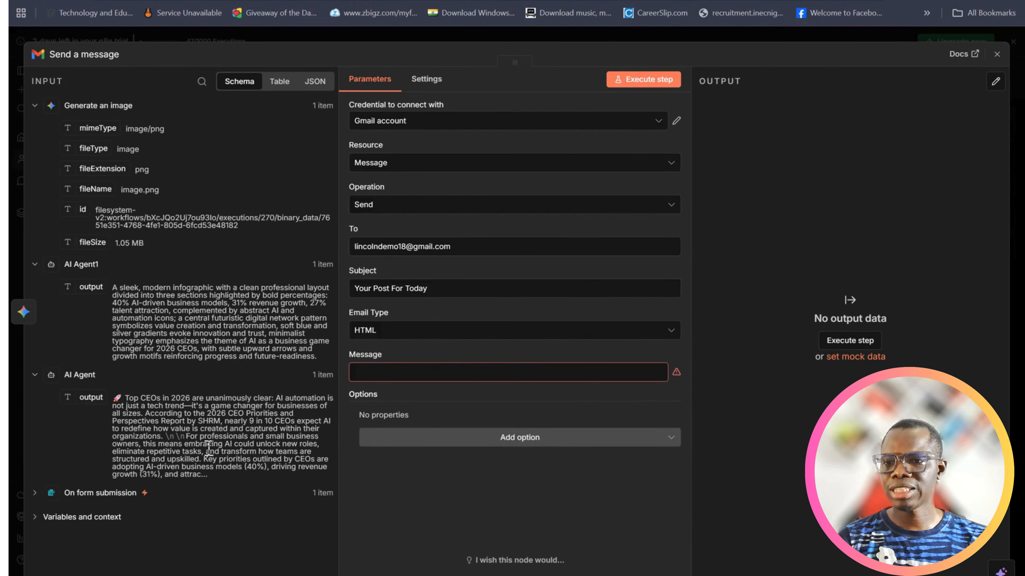
left_click_drag(83, 399, 375, 377)
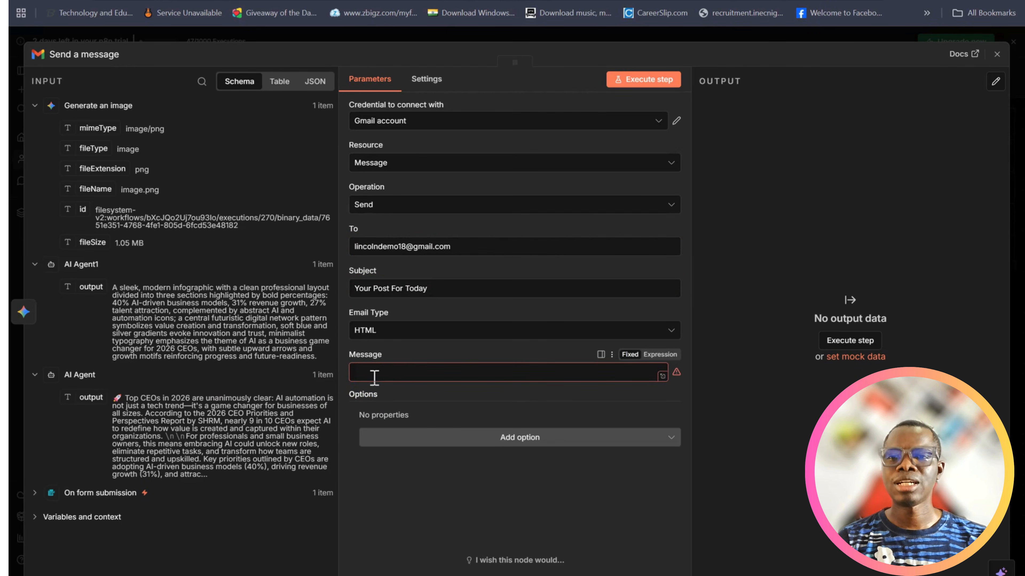
left_click(374, 377)
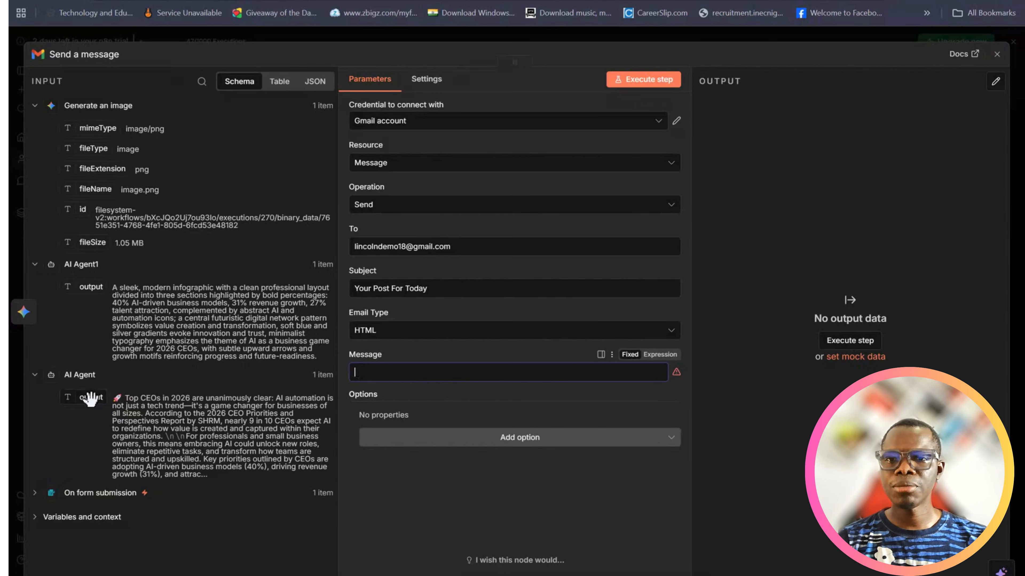
left_click_drag(90, 398, 373, 393)
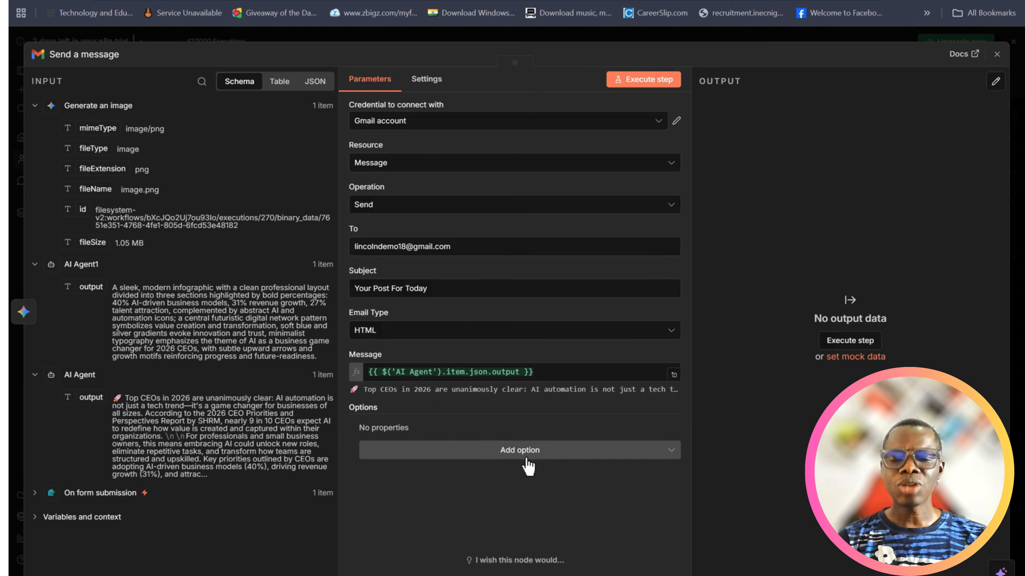
Add the Attachments option to the message with one attachment whose field name is "data"
left_click(492, 453)
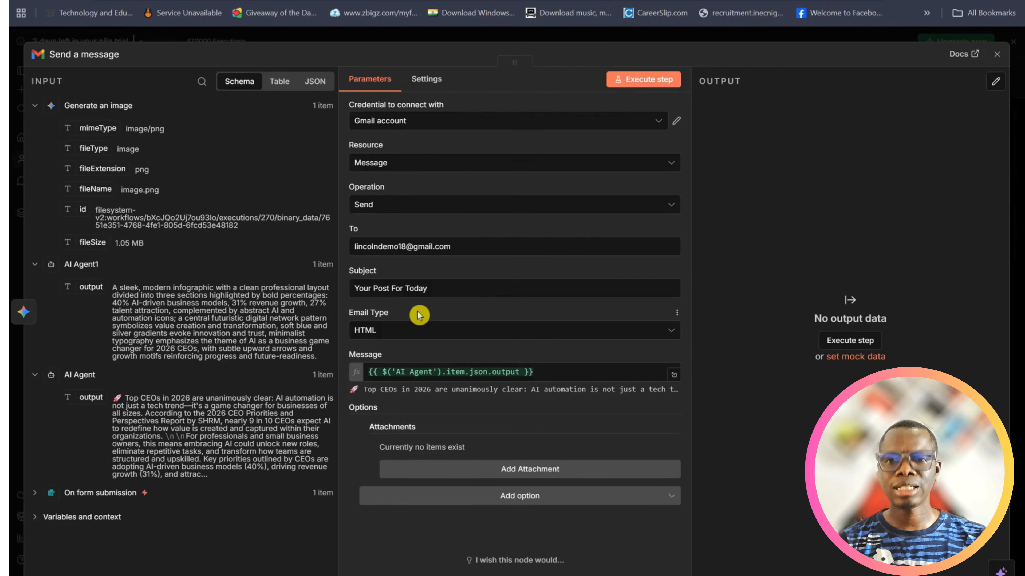
left_click(419, 319)
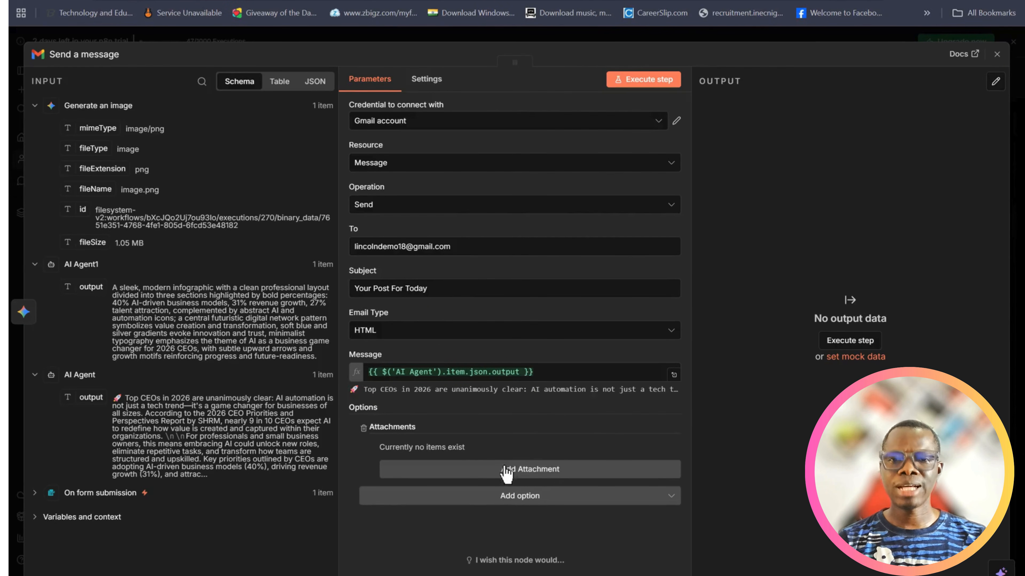
left_click(527, 464)
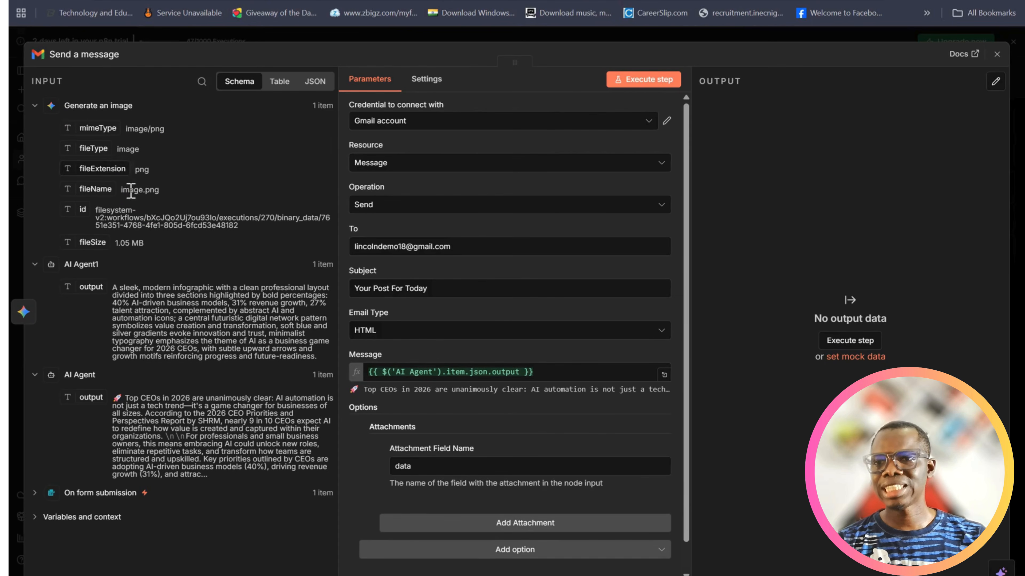
Check the attachment field name against the Generate an image binary input, execute the Send a message step, and close the node
left_click(315, 83)
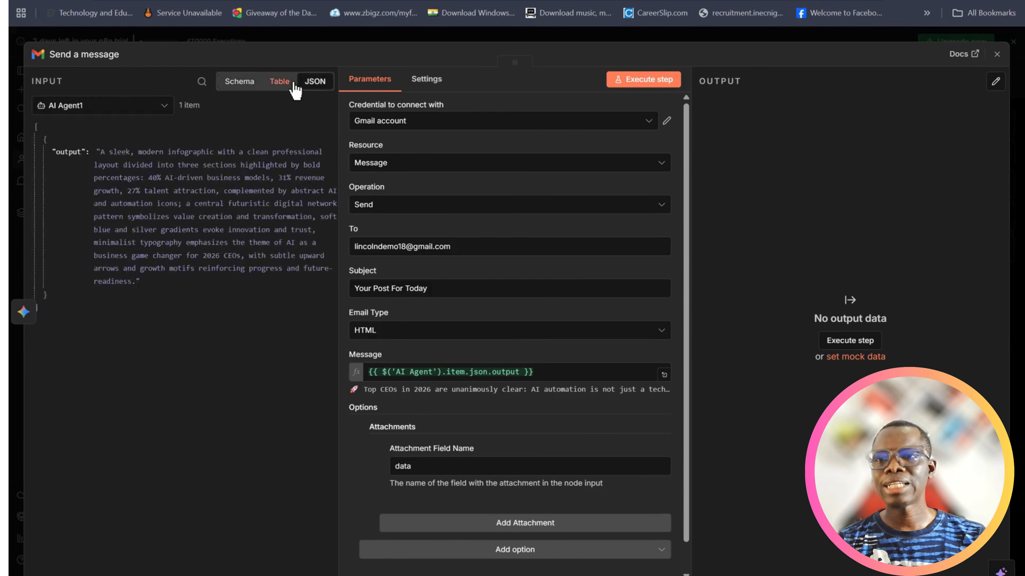
left_click(163, 107)
left_click(91, 138)
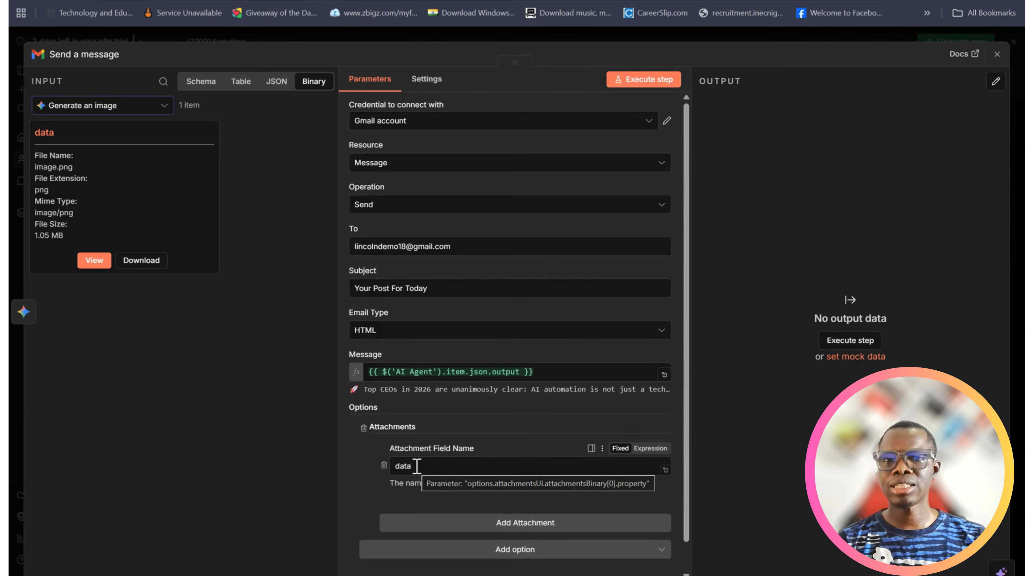
left_click(636, 83)
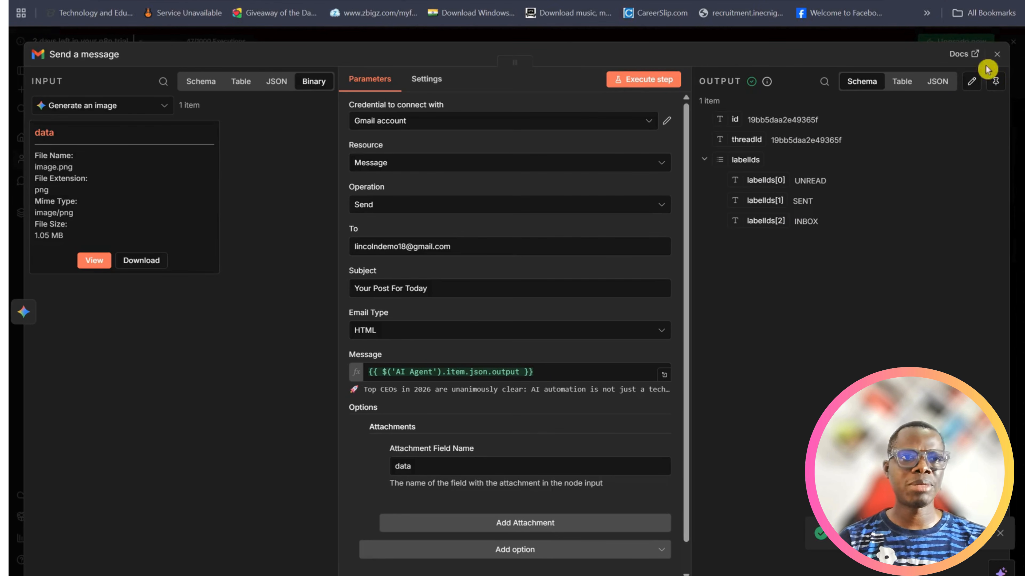
left_click(996, 55)
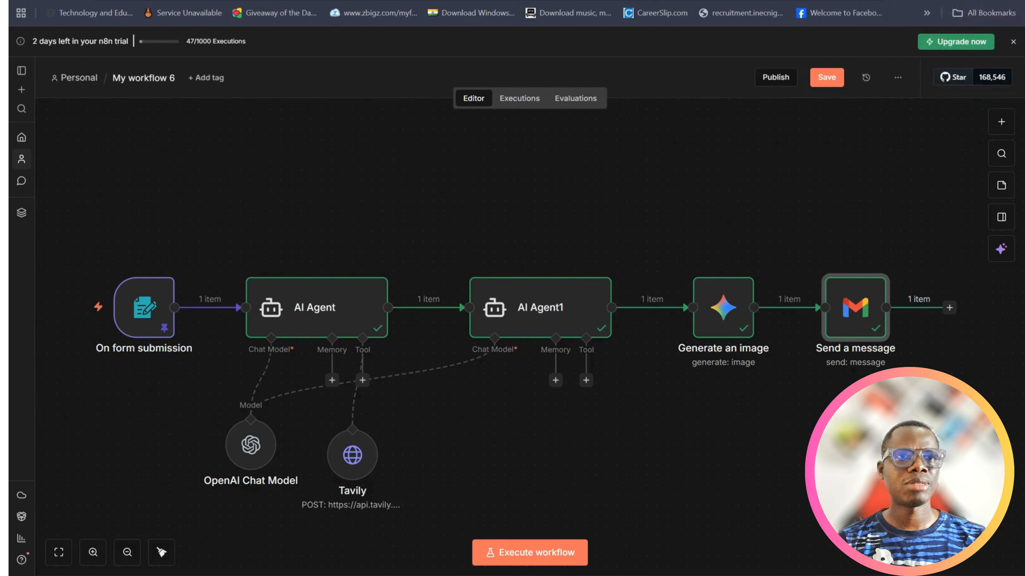
Find Gmail by searching Google for "email" in a new tab, and open the "Your Post For Today" message in the inbox
left_click(667, 2)
left_click(667, 2)
type("email")
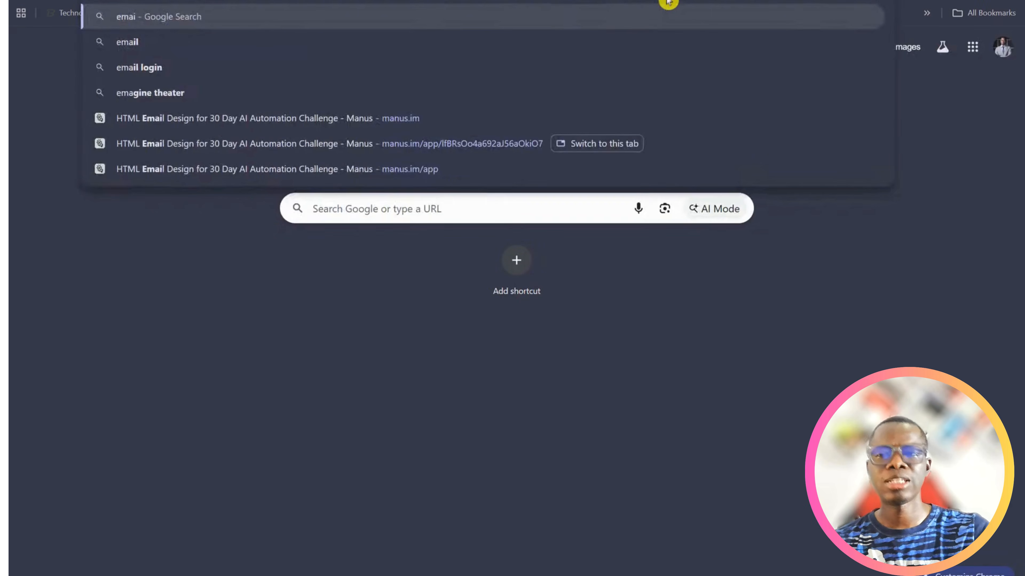
key("Return")
right_click(668, 2)
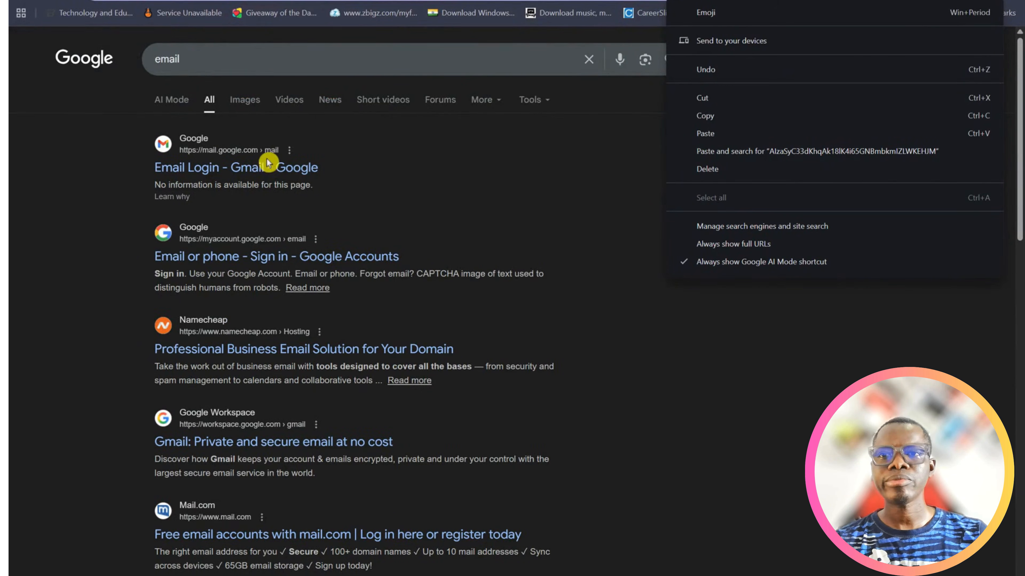
left_click(262, 175)
left_click(262, 177)
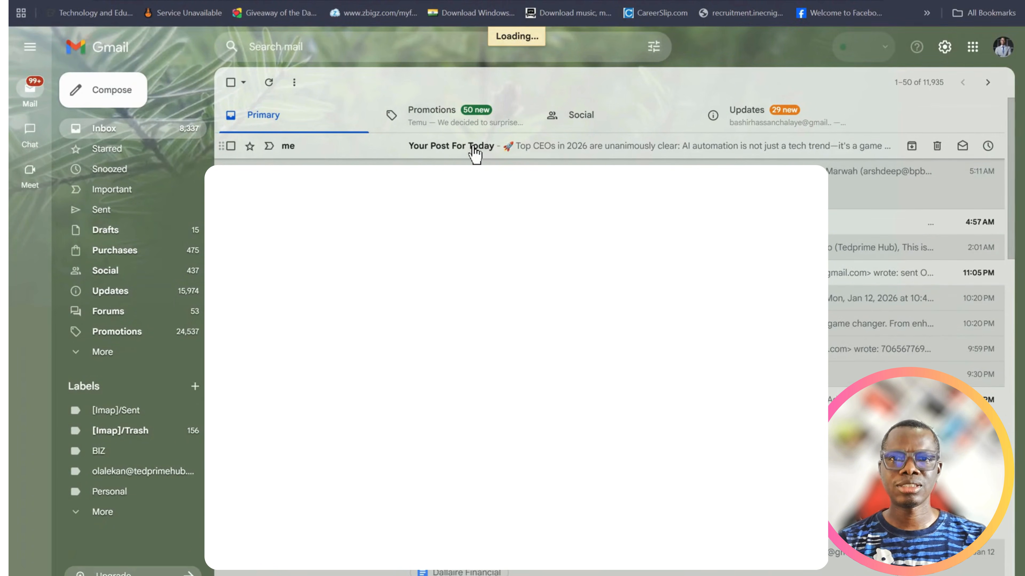
left_click(475, 152)
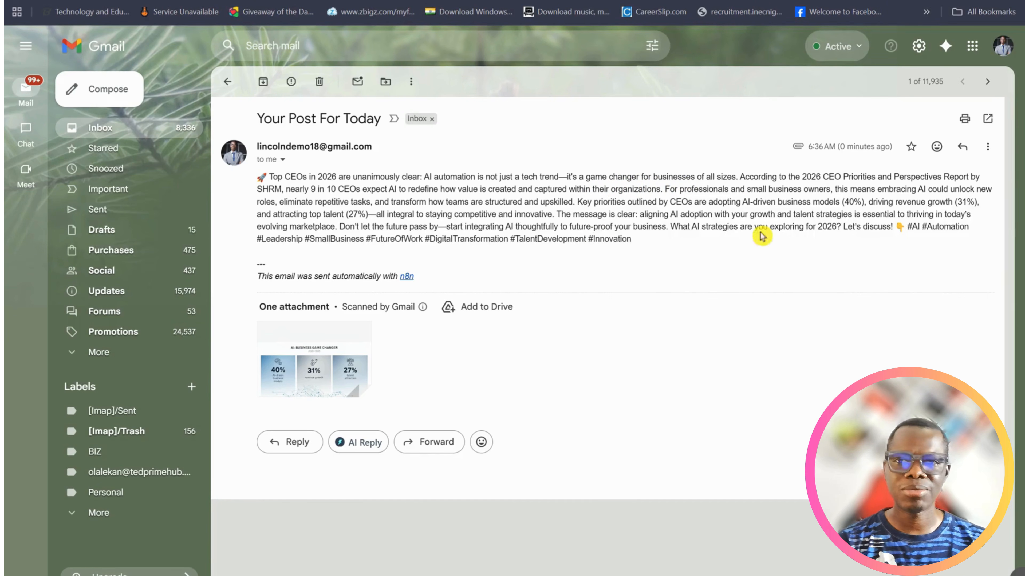
View the attached image.png at full size and close the preview
mouse_move(323, 373)
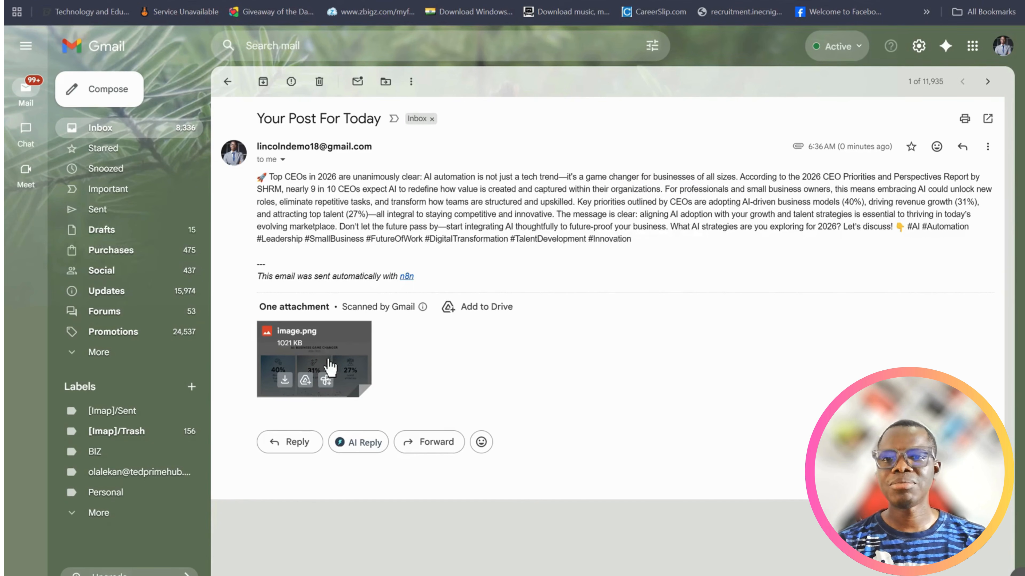
left_click(327, 349)
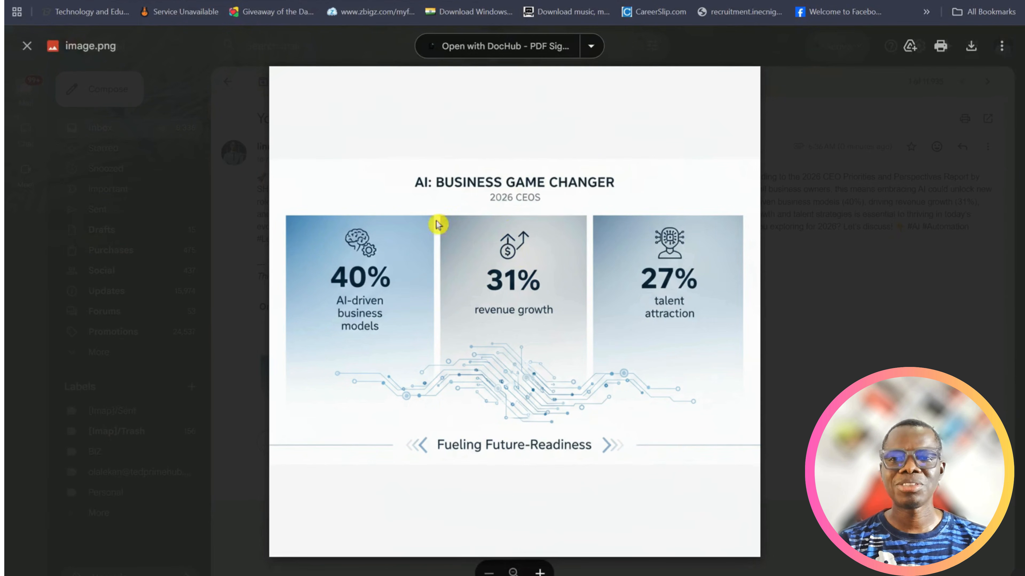
left_click(27, 46)
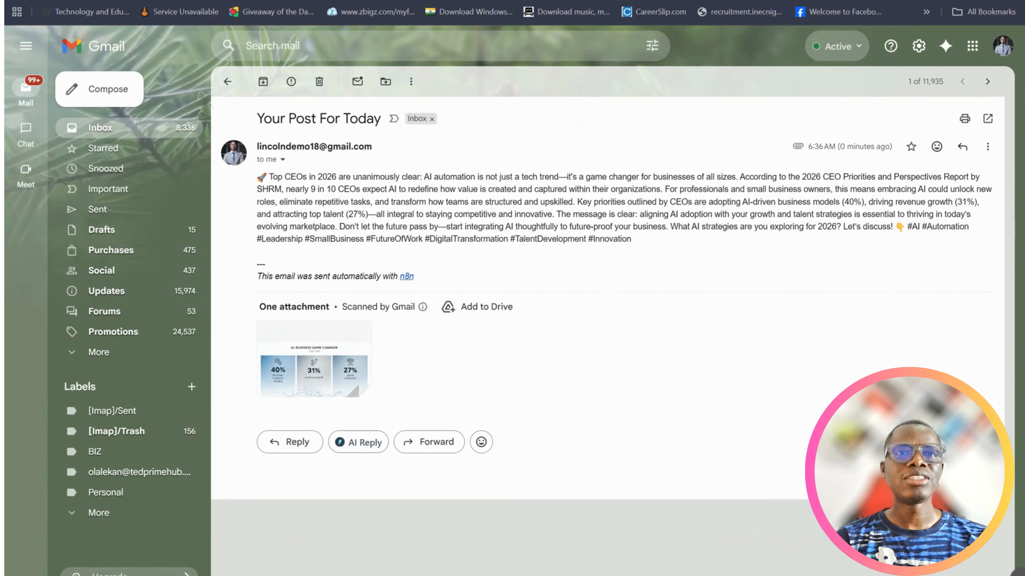
Return to the n8n workflow, view the Production URL of the On form submission trigger, and close the node
left_click(694, 0)
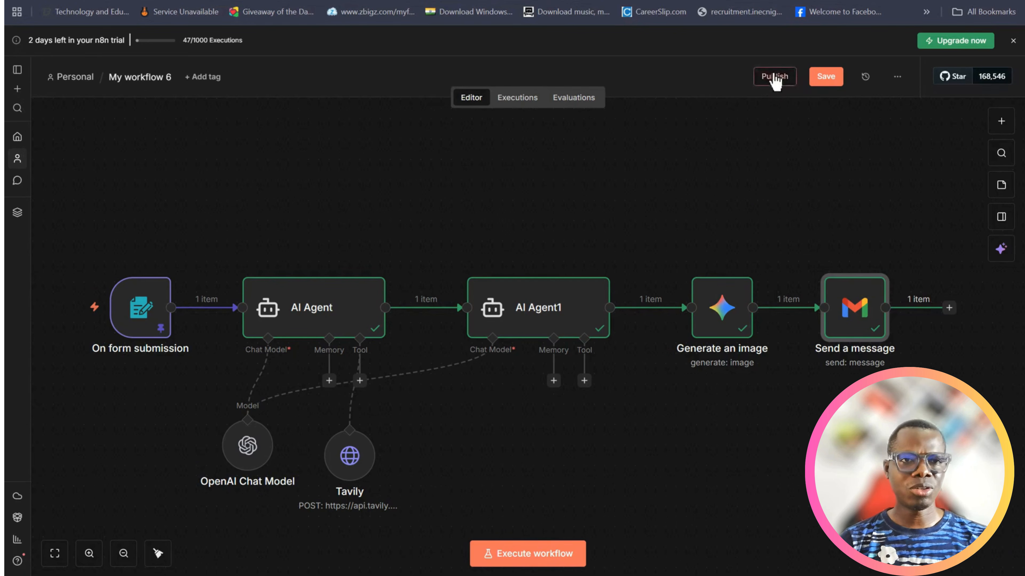
mouse_move(133, 309)
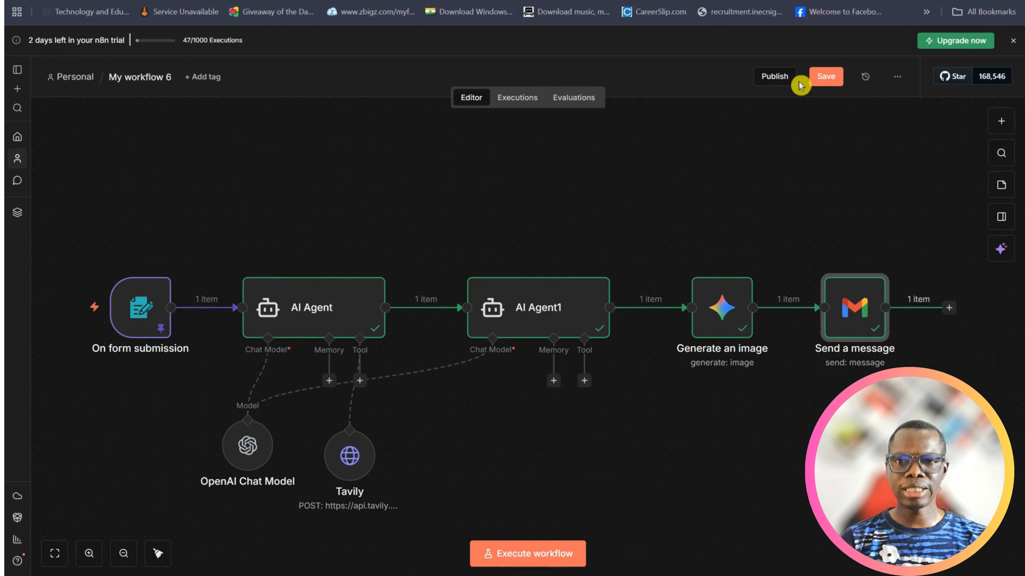
double_click(135, 329)
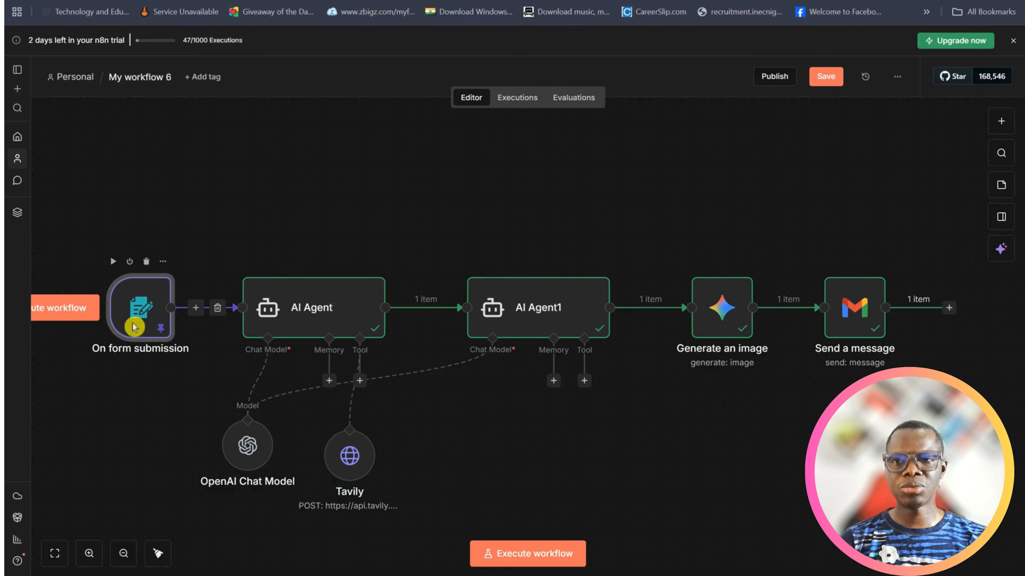
left_click(464, 126)
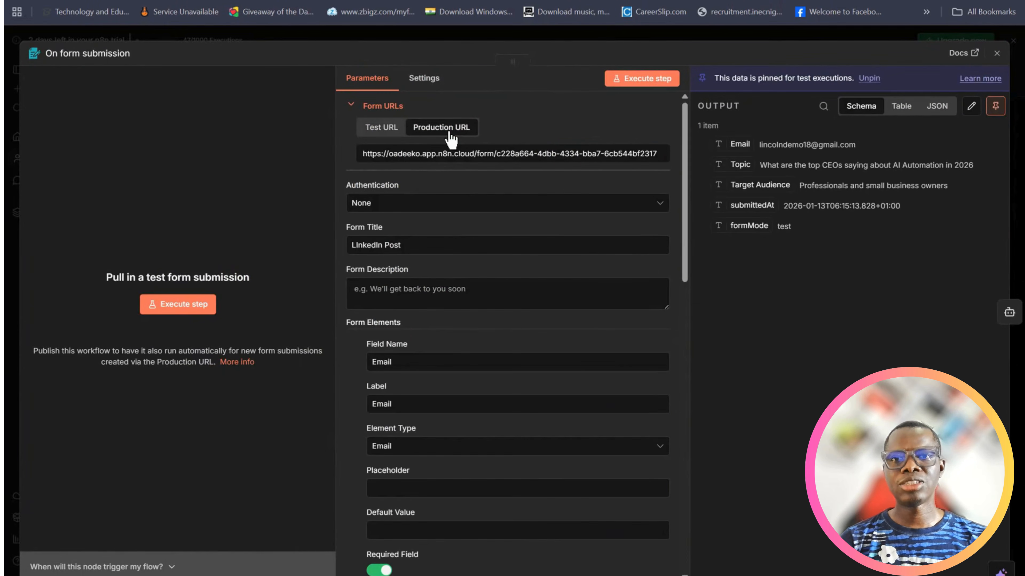
left_click(996, 53)
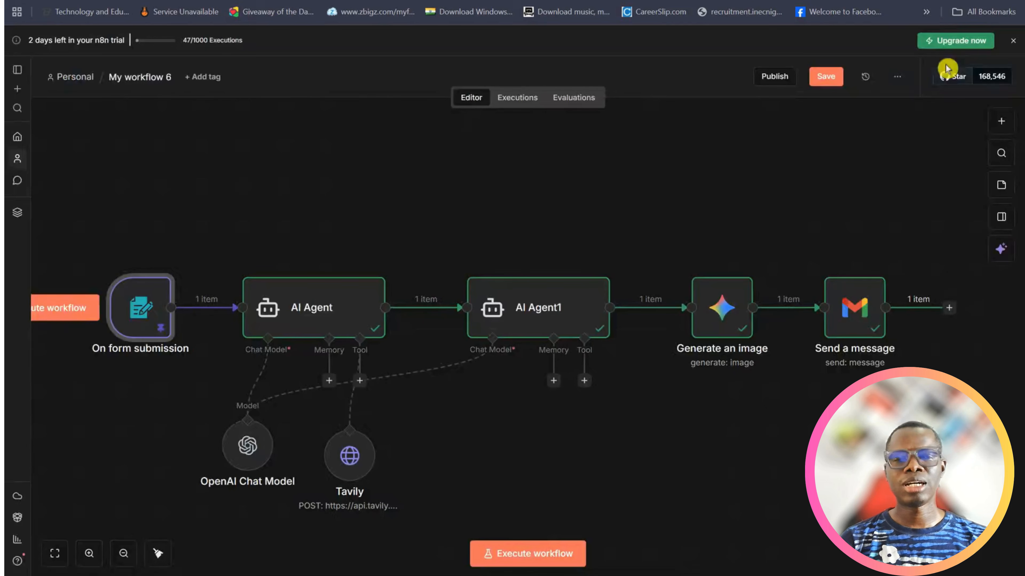